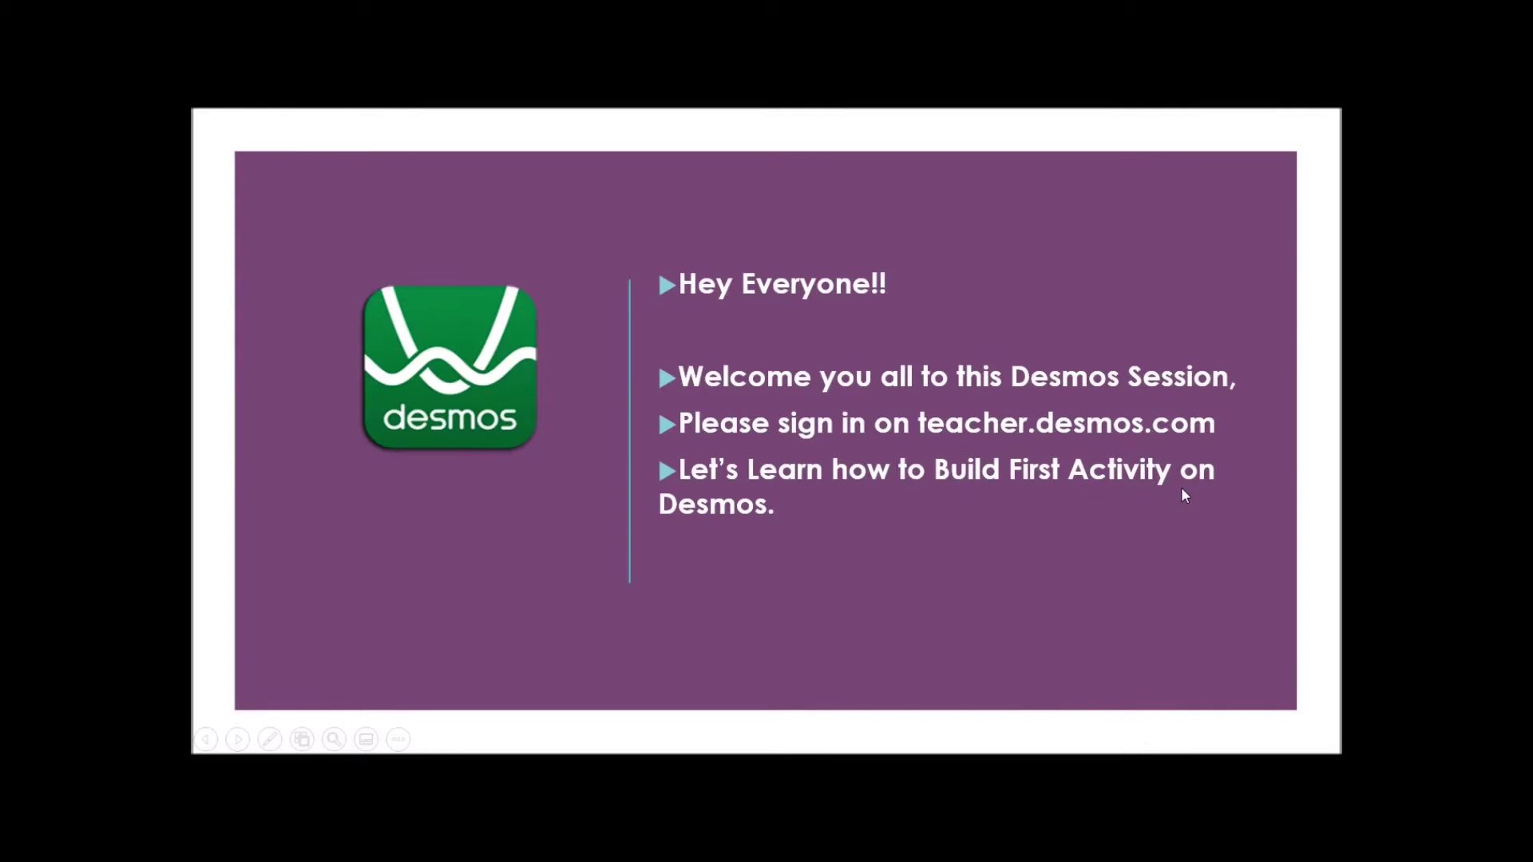
Exit the PowerPoint slideshow and return to editing view on slide 30.
{"action": "key", "text": "Escape"}
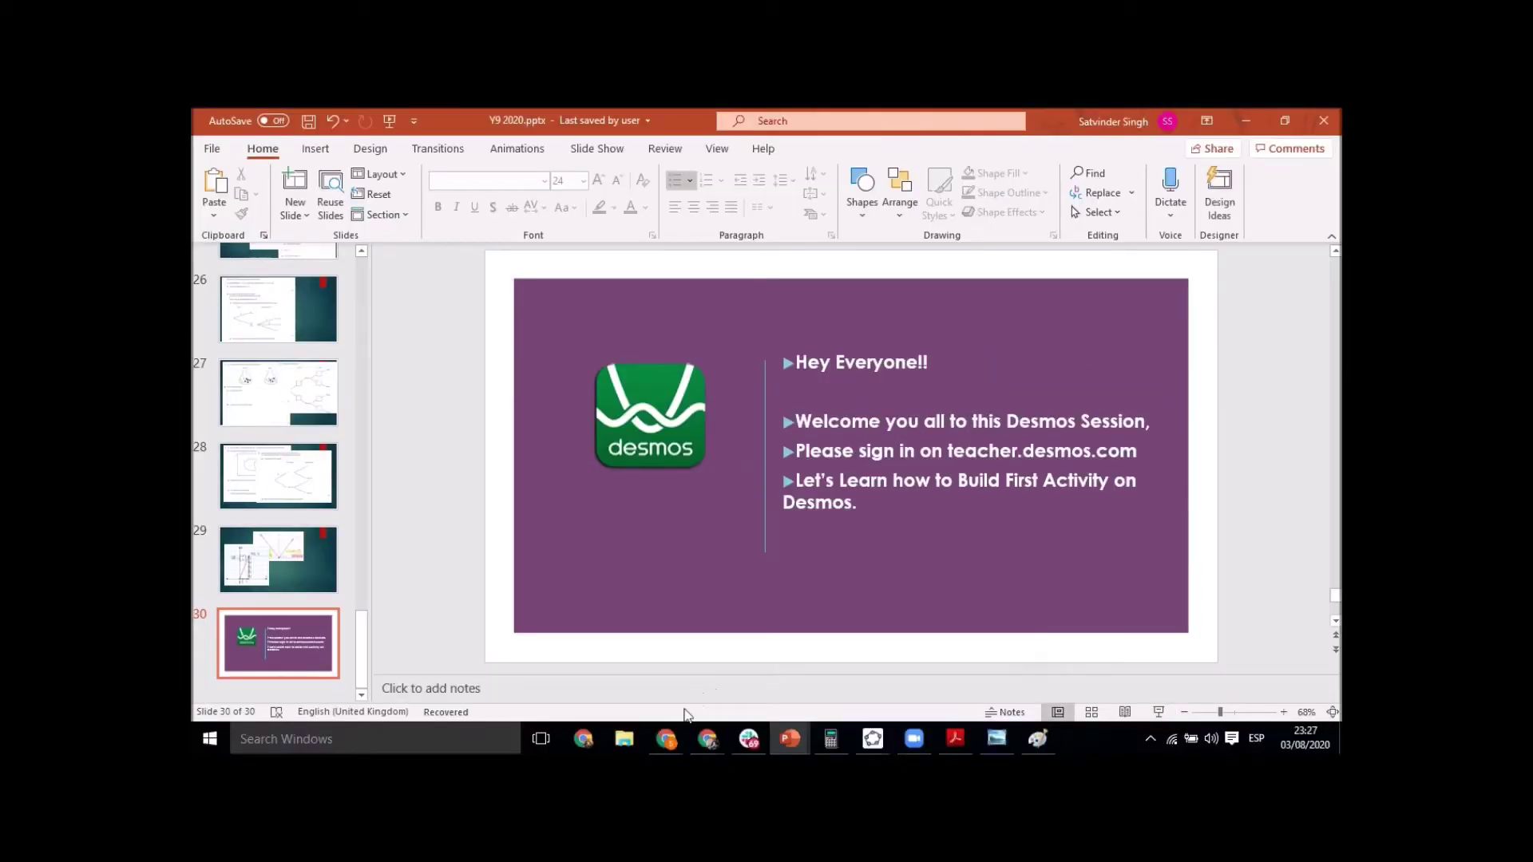
Go to the Desmos teacher activities site and list your Custom activities.
{"action": "mouse_move", "coordinate": [666, 739]}
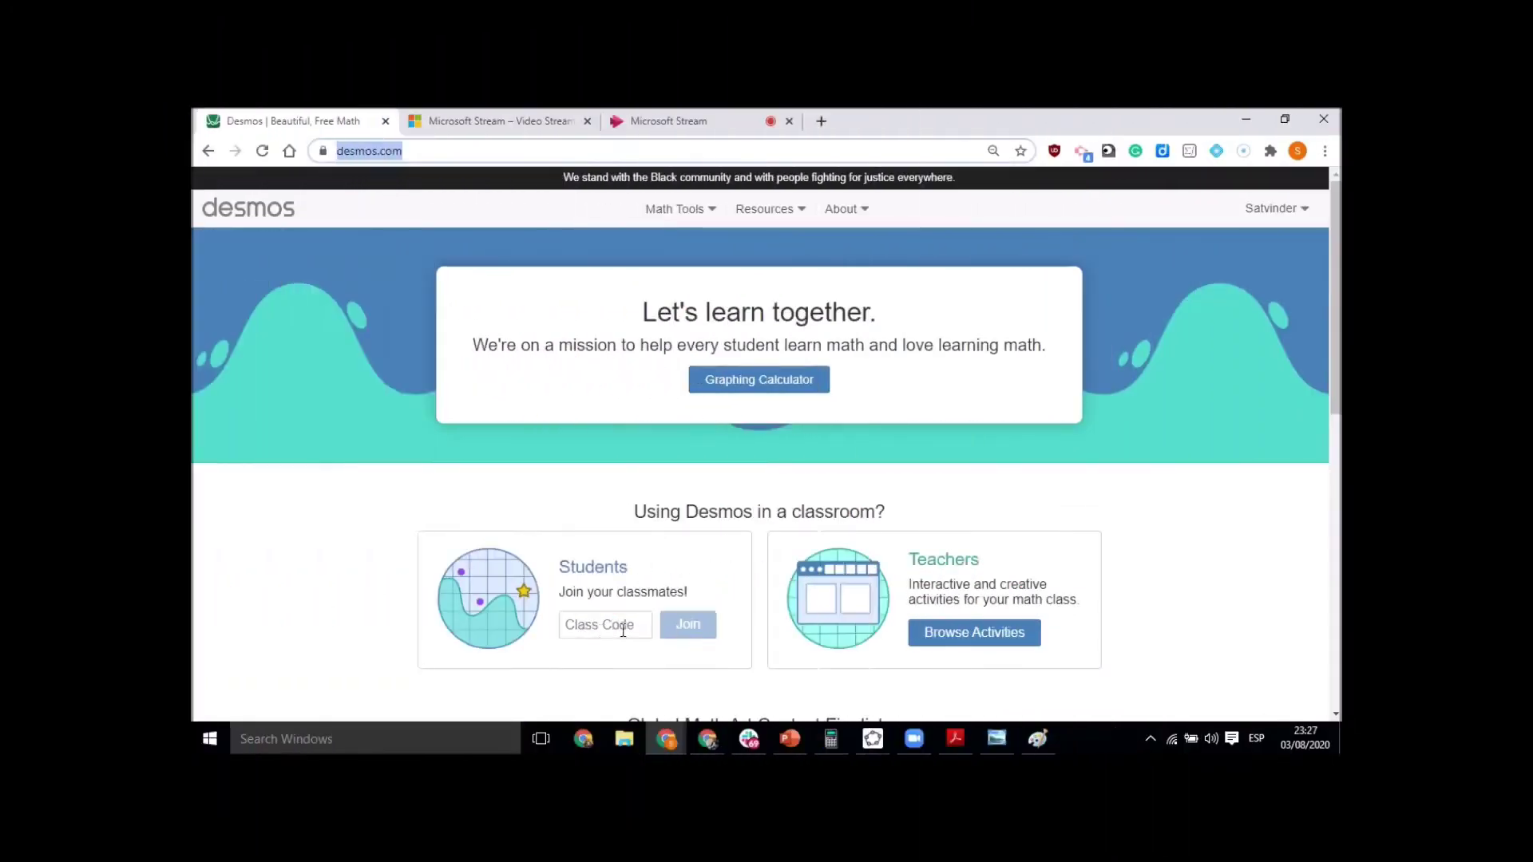
{"action": "left_click", "coordinate": [979, 639]}
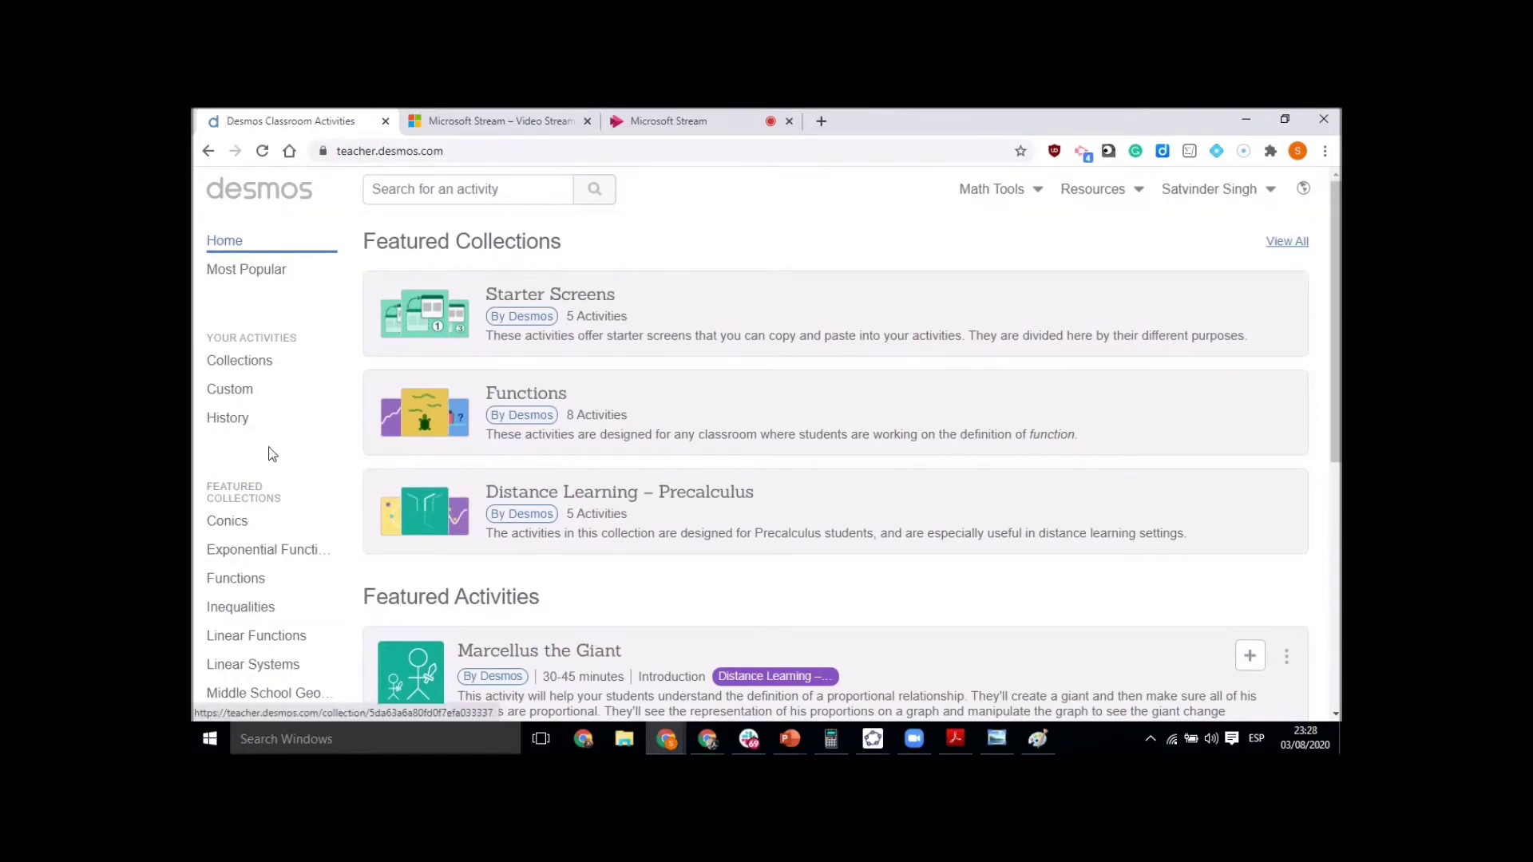
{"action": "left_click", "coordinate": [225, 397]}
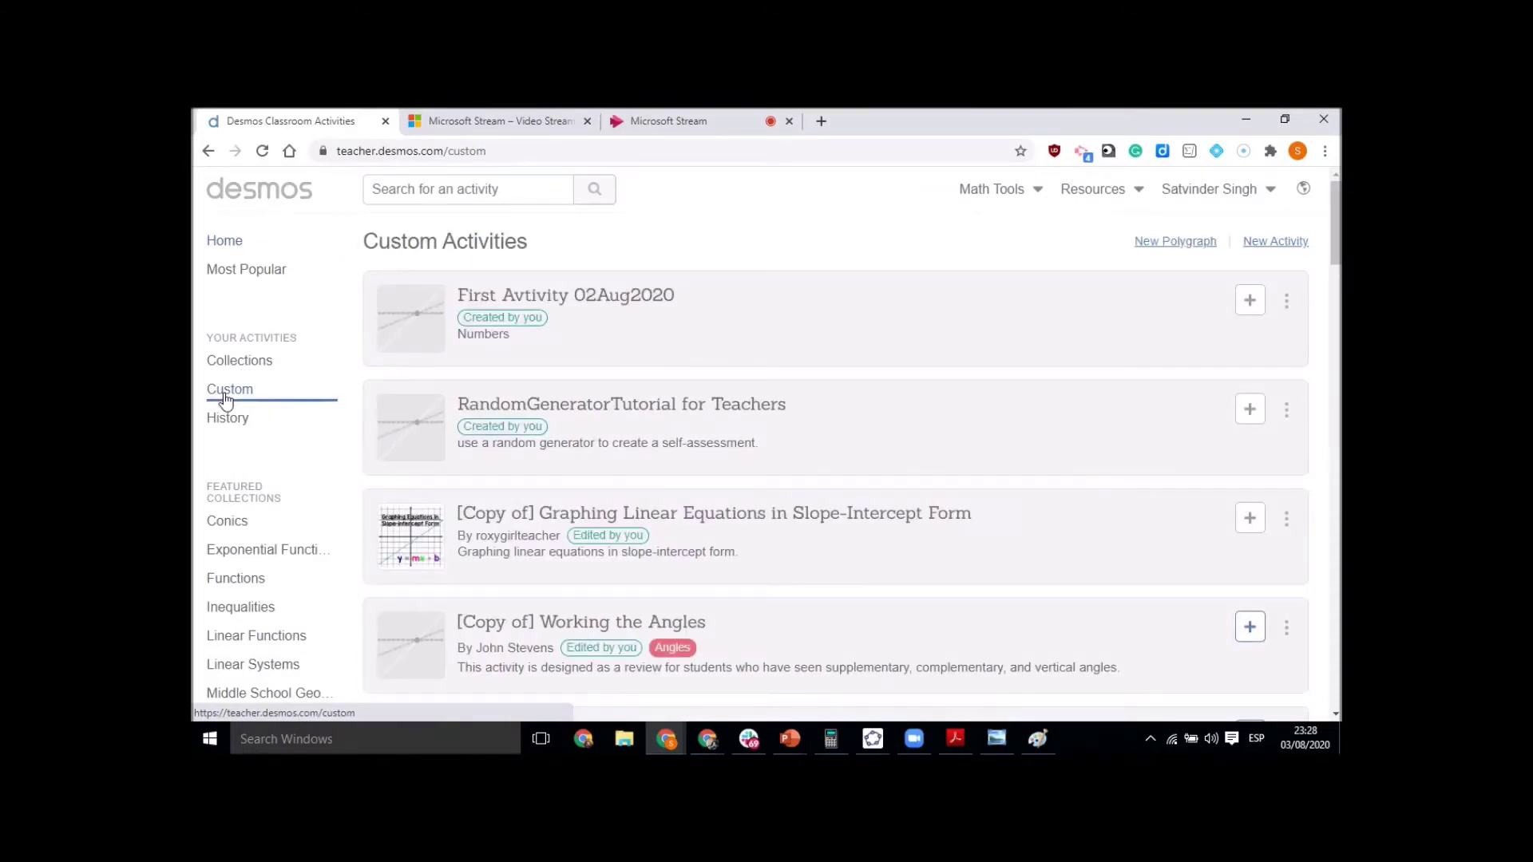
Create a new activity titled 'First Activity'.
{"action": "left_click", "coordinate": [1285, 244]}
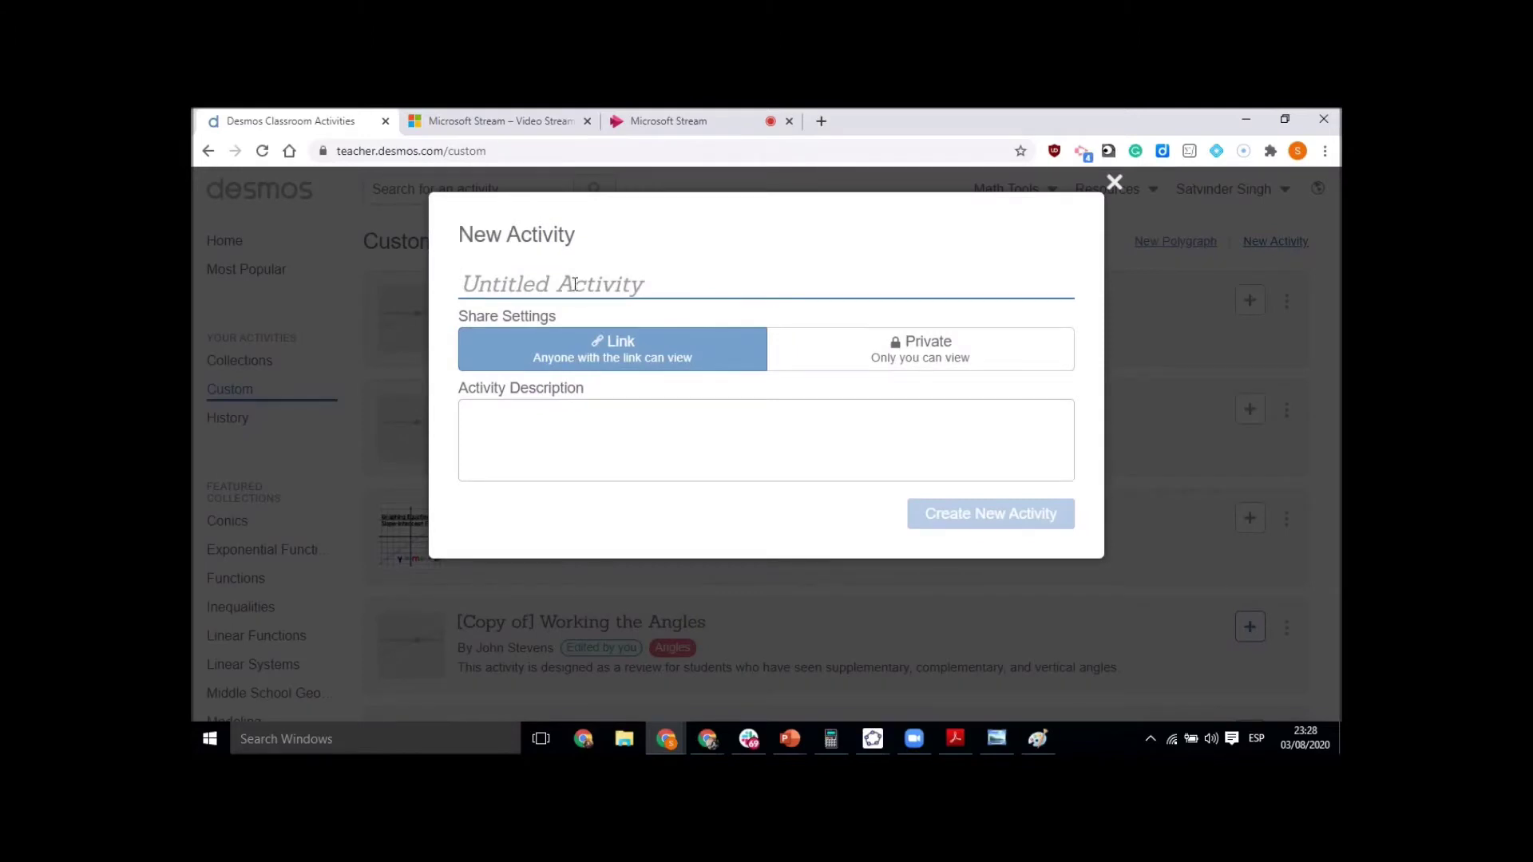
{"action": "type", "text": "First"}
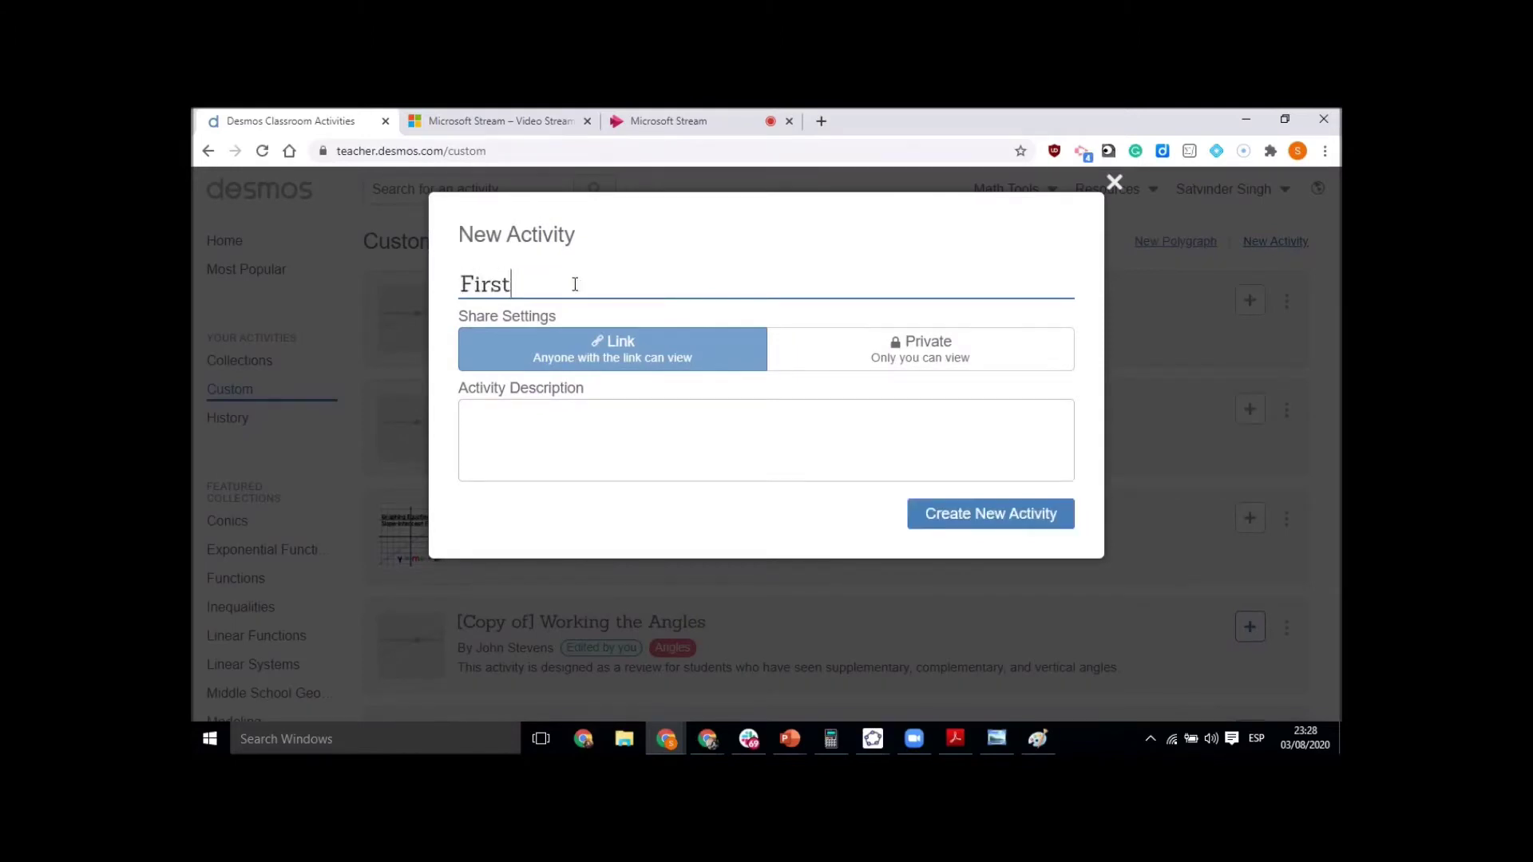
{"action": "type", "text": " Activity"}
{"action": "left_click", "coordinate": [997, 523]}
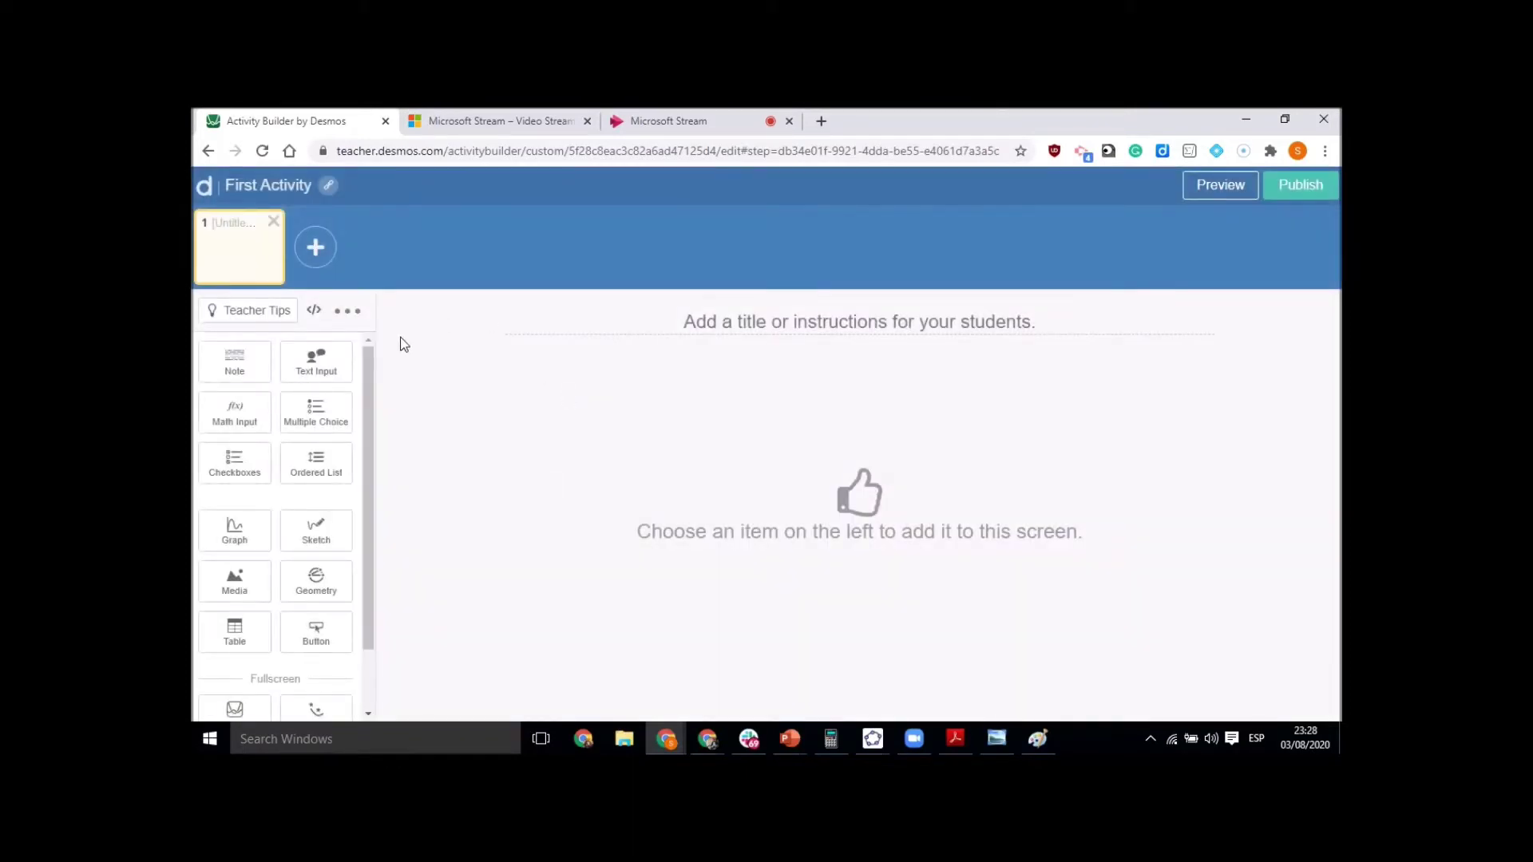
Add a second screen to the activity and title screen 1 'Welcome'.
{"action": "mouse_move", "coordinate": [366, 361]}
{"action": "left_mouse_down"}
{"action": "mouse_move", "coordinate": [375, 462]}
{"action": "mouse_move", "coordinate": [377, 356]}
{"action": "left_mouse_up"}
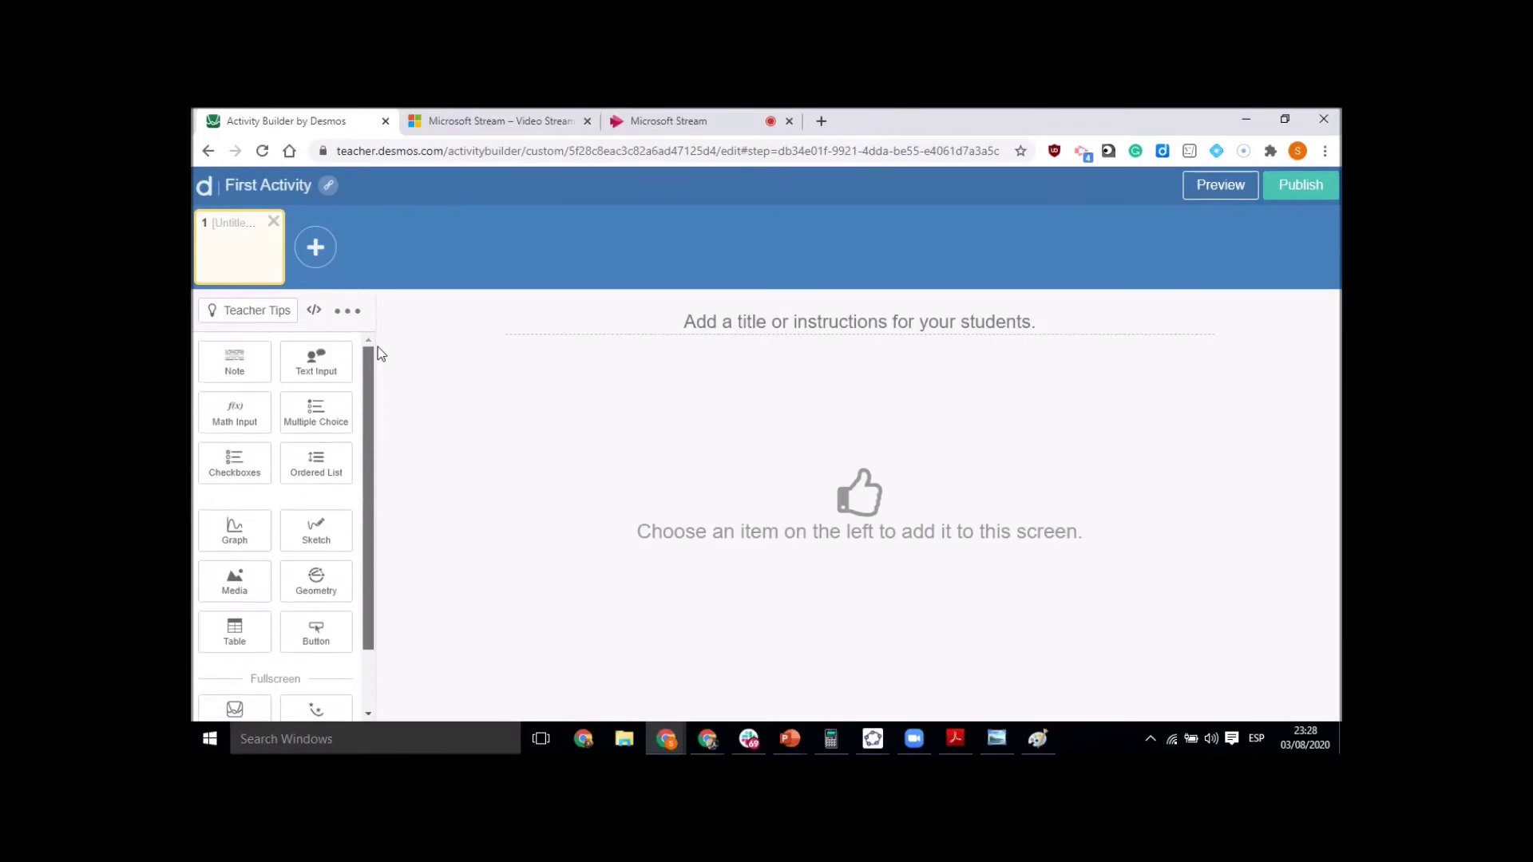
{"action": "left_click", "coordinate": [317, 249]}
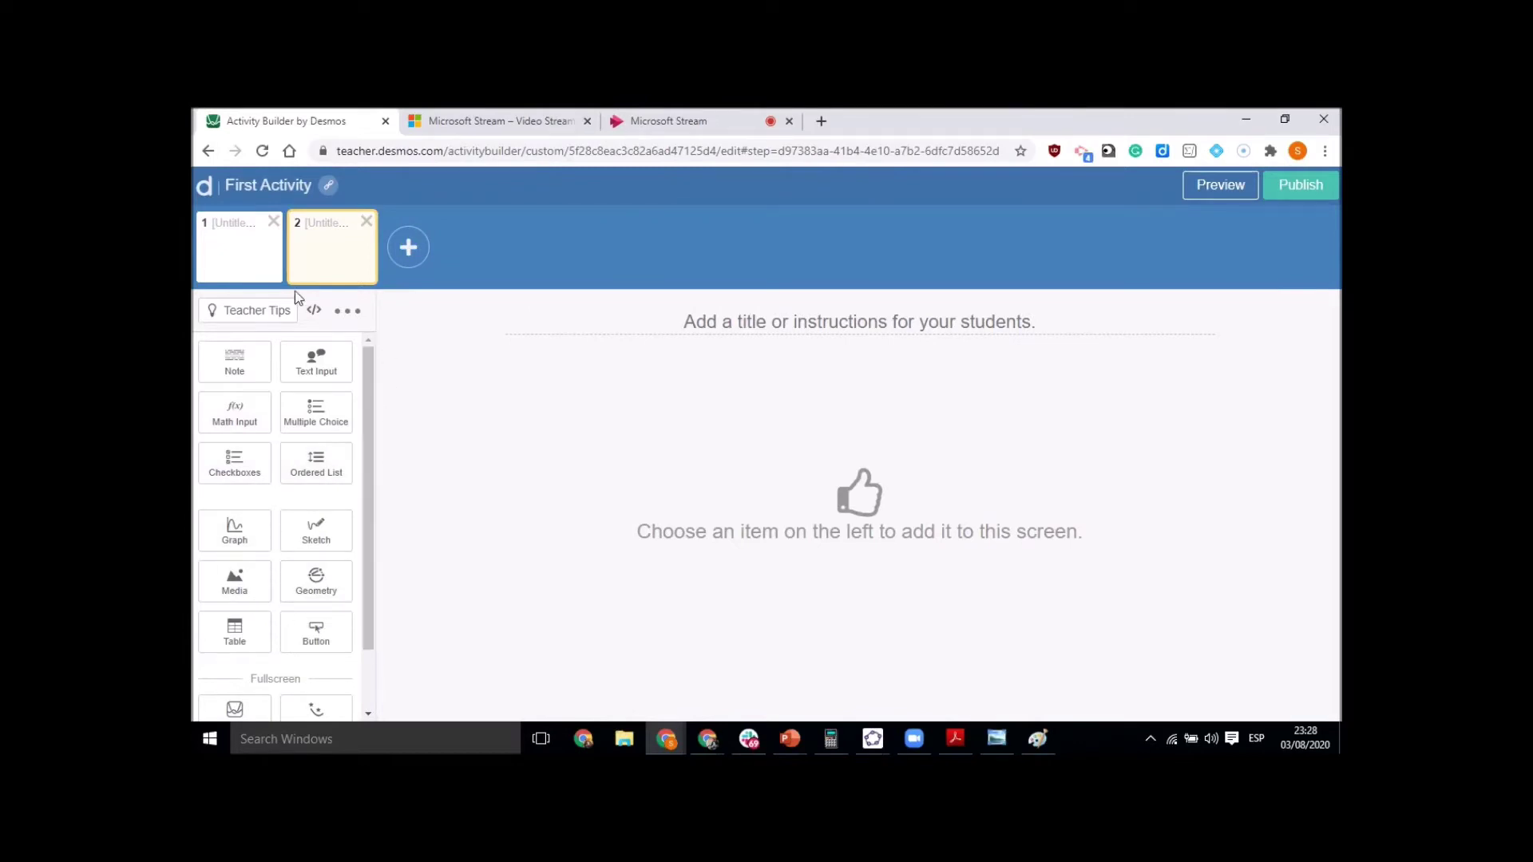
{"action": "left_click", "coordinate": [256, 267]}
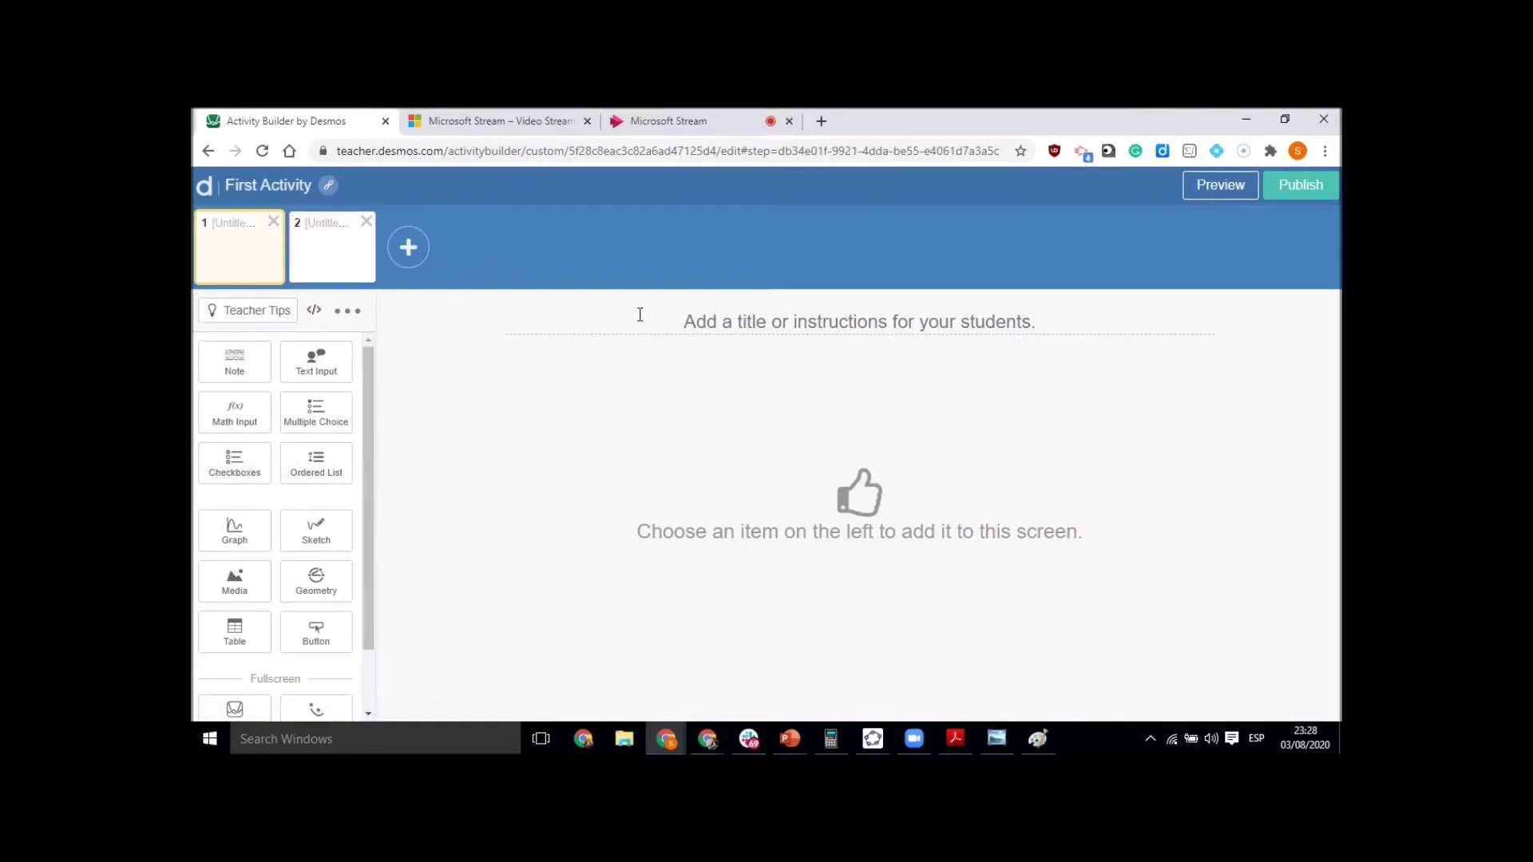
{"action": "left_click", "coordinate": [725, 323]}
{"action": "type", "text": "Welcome"}
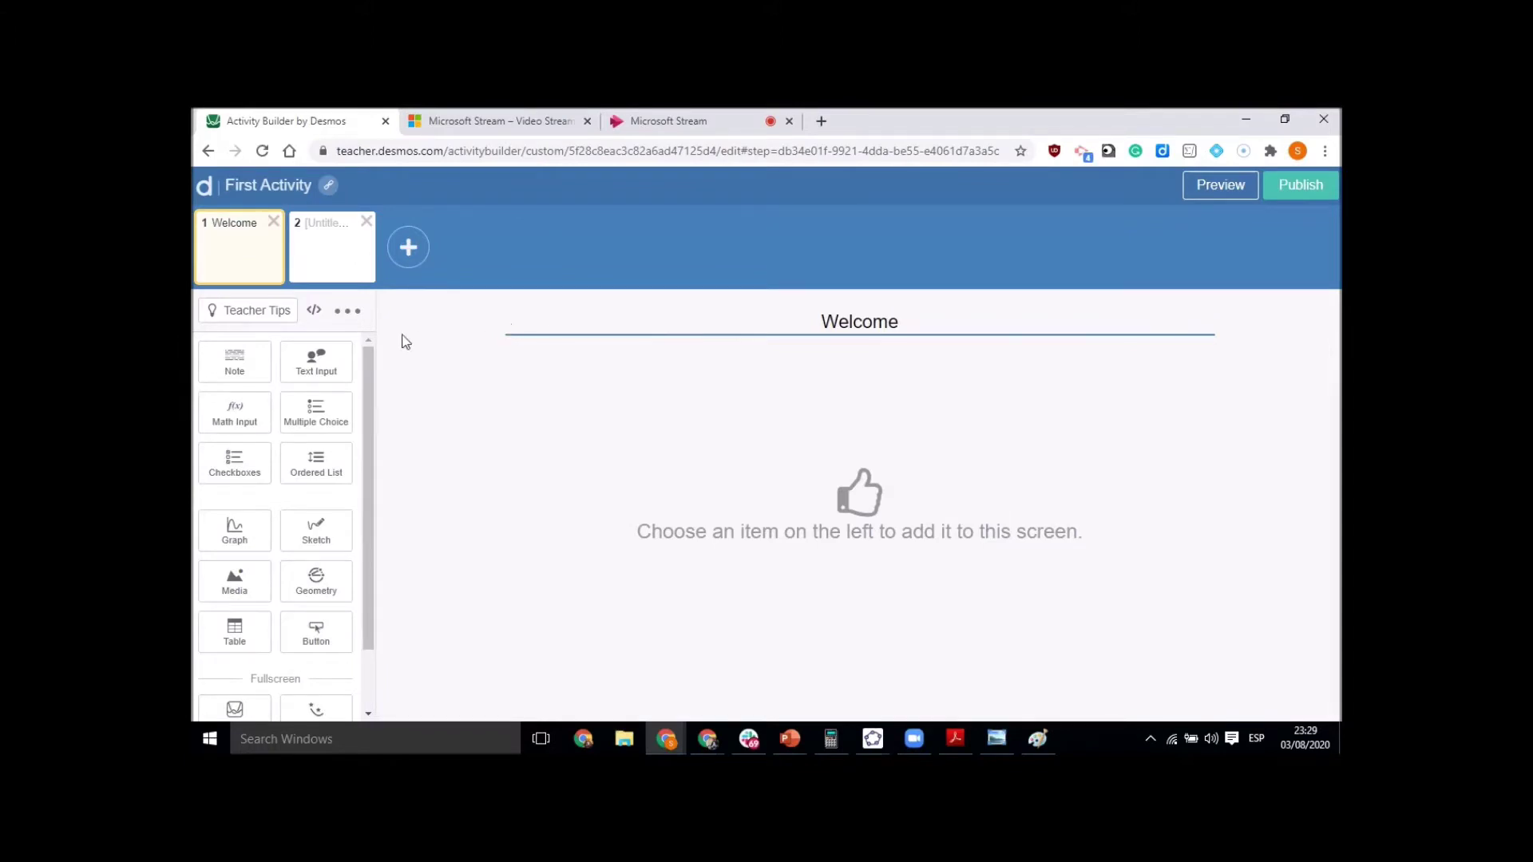
Add a note reading 'How are you today?' with a text input box below it.
{"action": "left_click", "coordinate": [234, 361]}
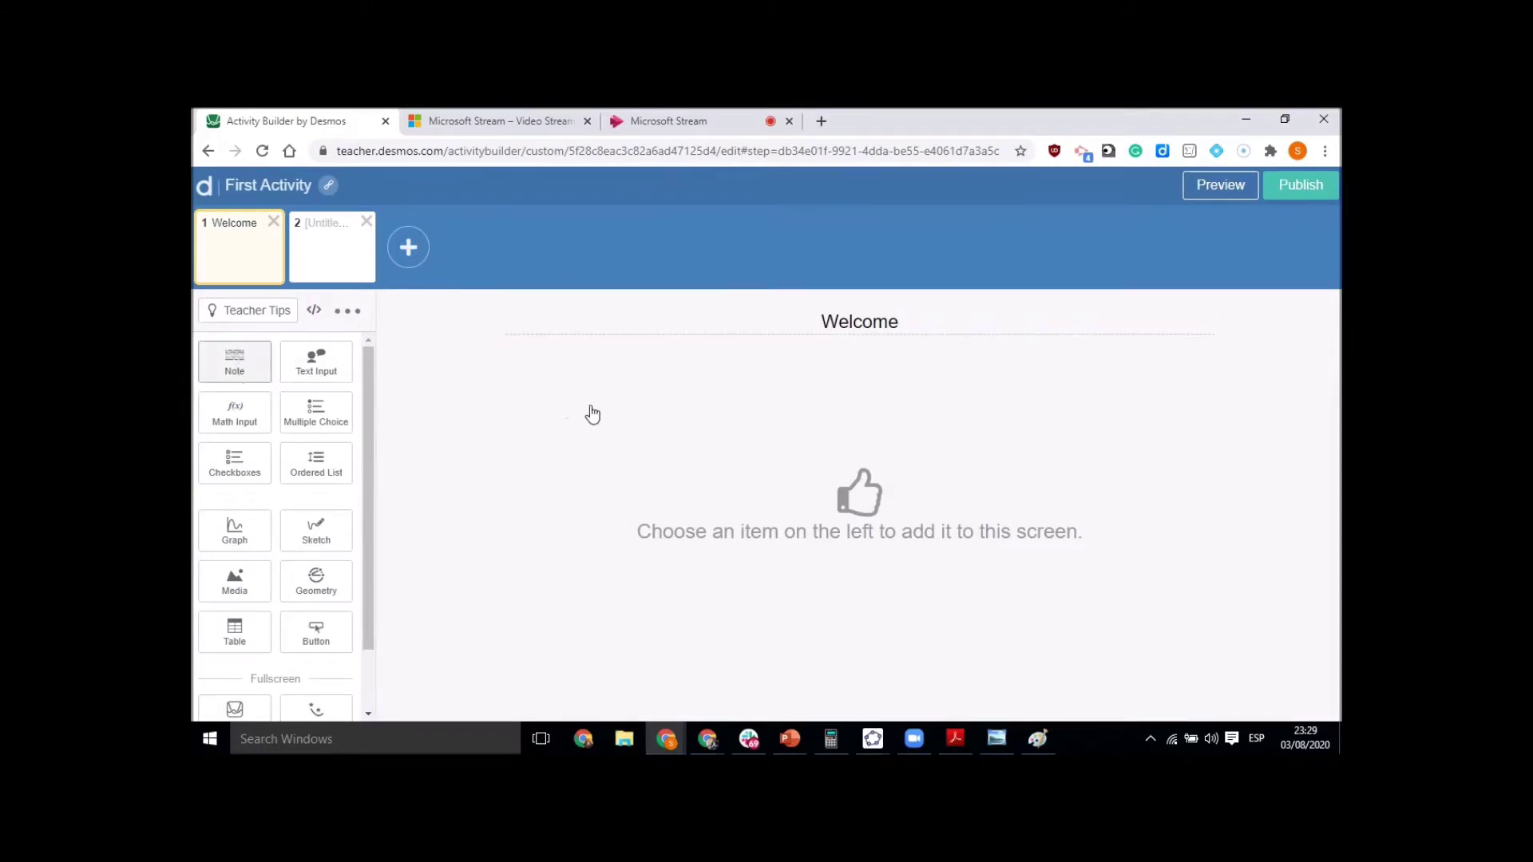
{"action": "type", "text": "H"}
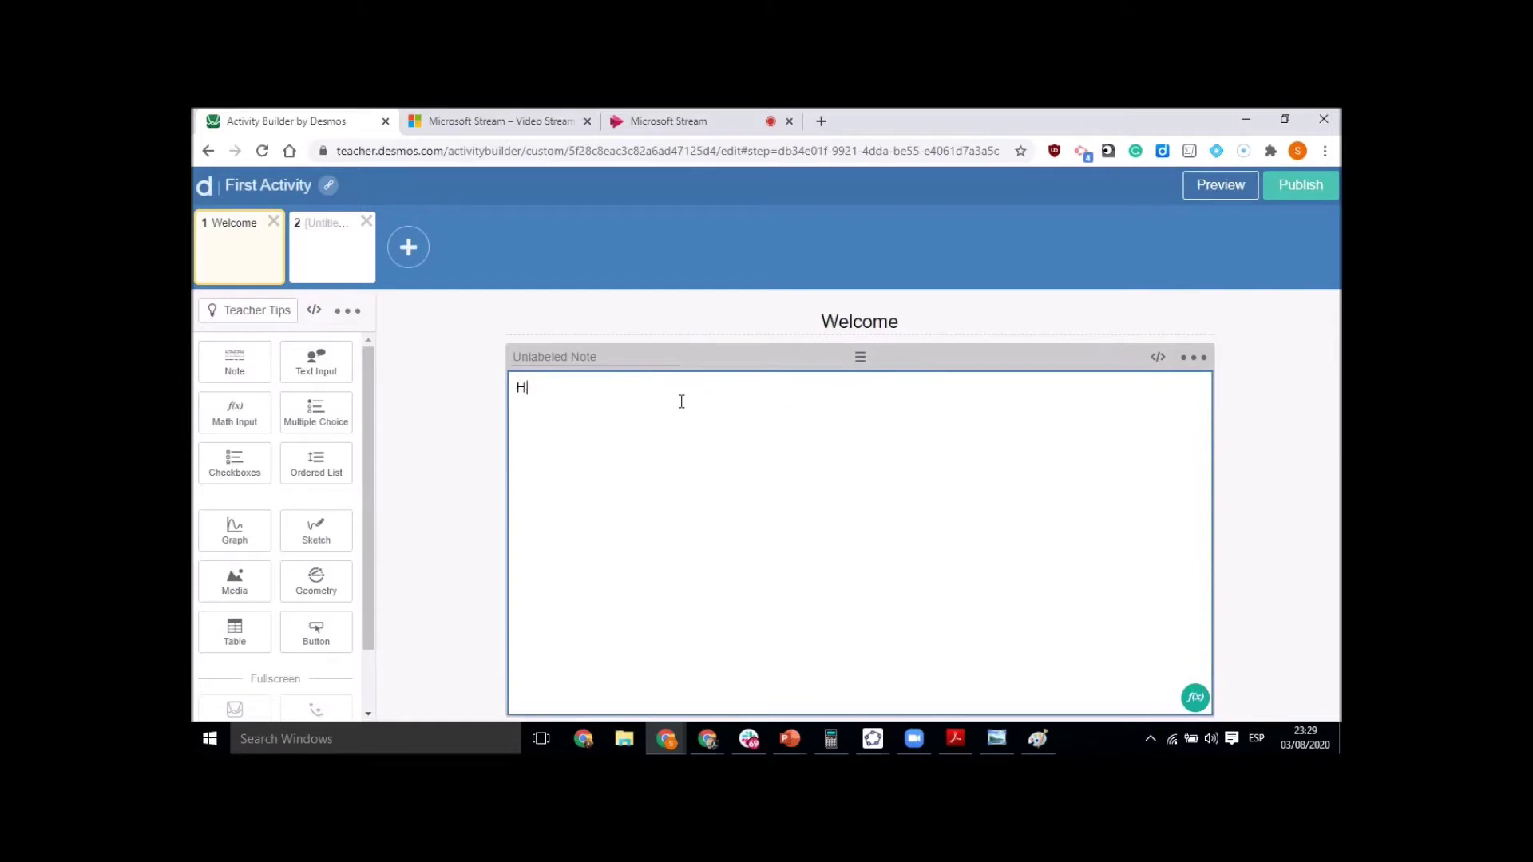
{"action": "type", "text": "ow are you today?"}
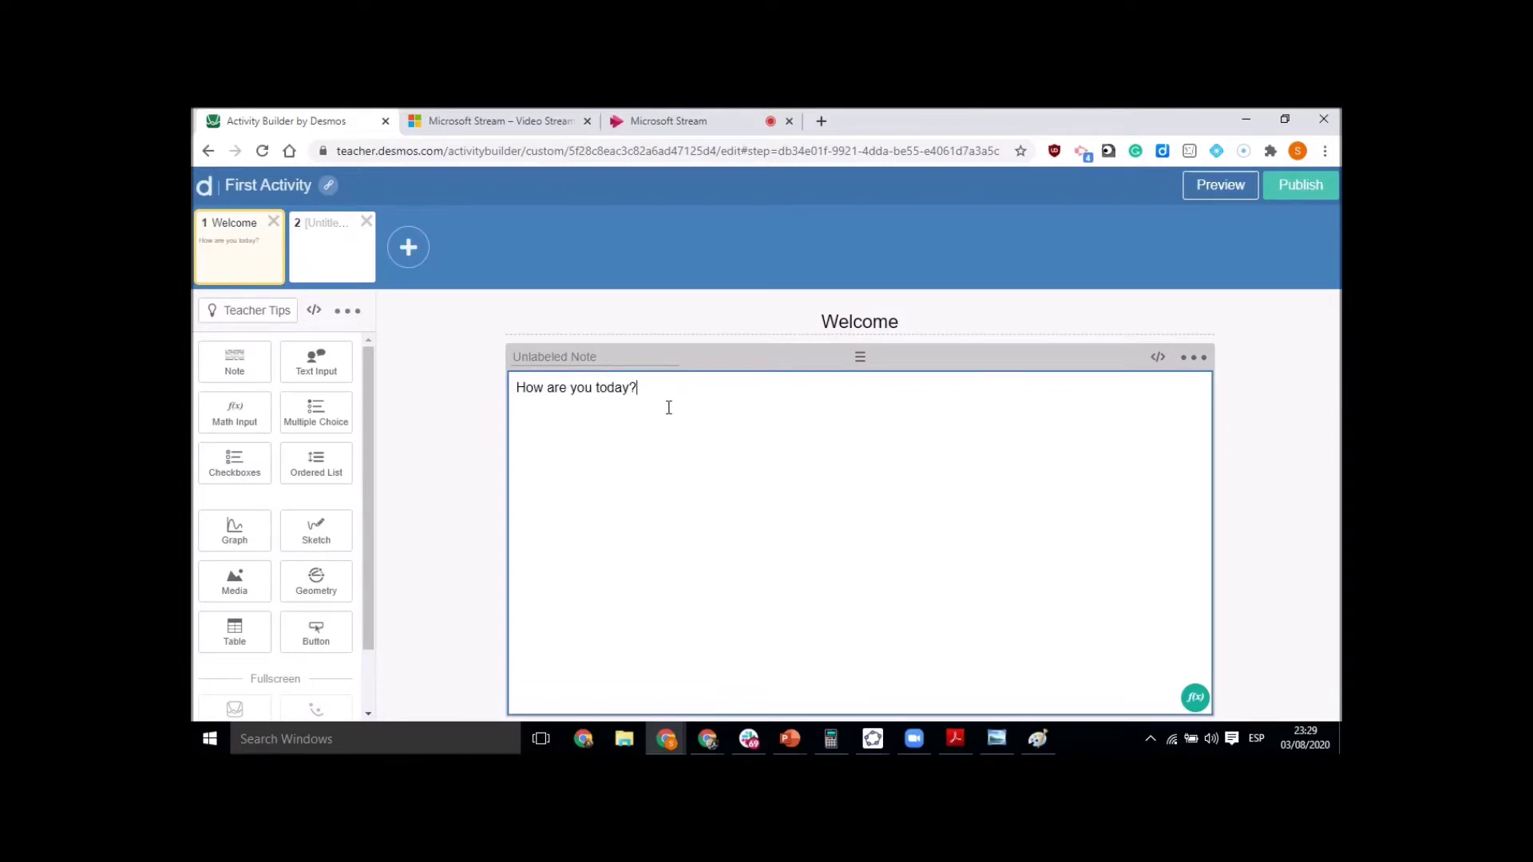
{"action": "left_click", "coordinate": [318, 373]}
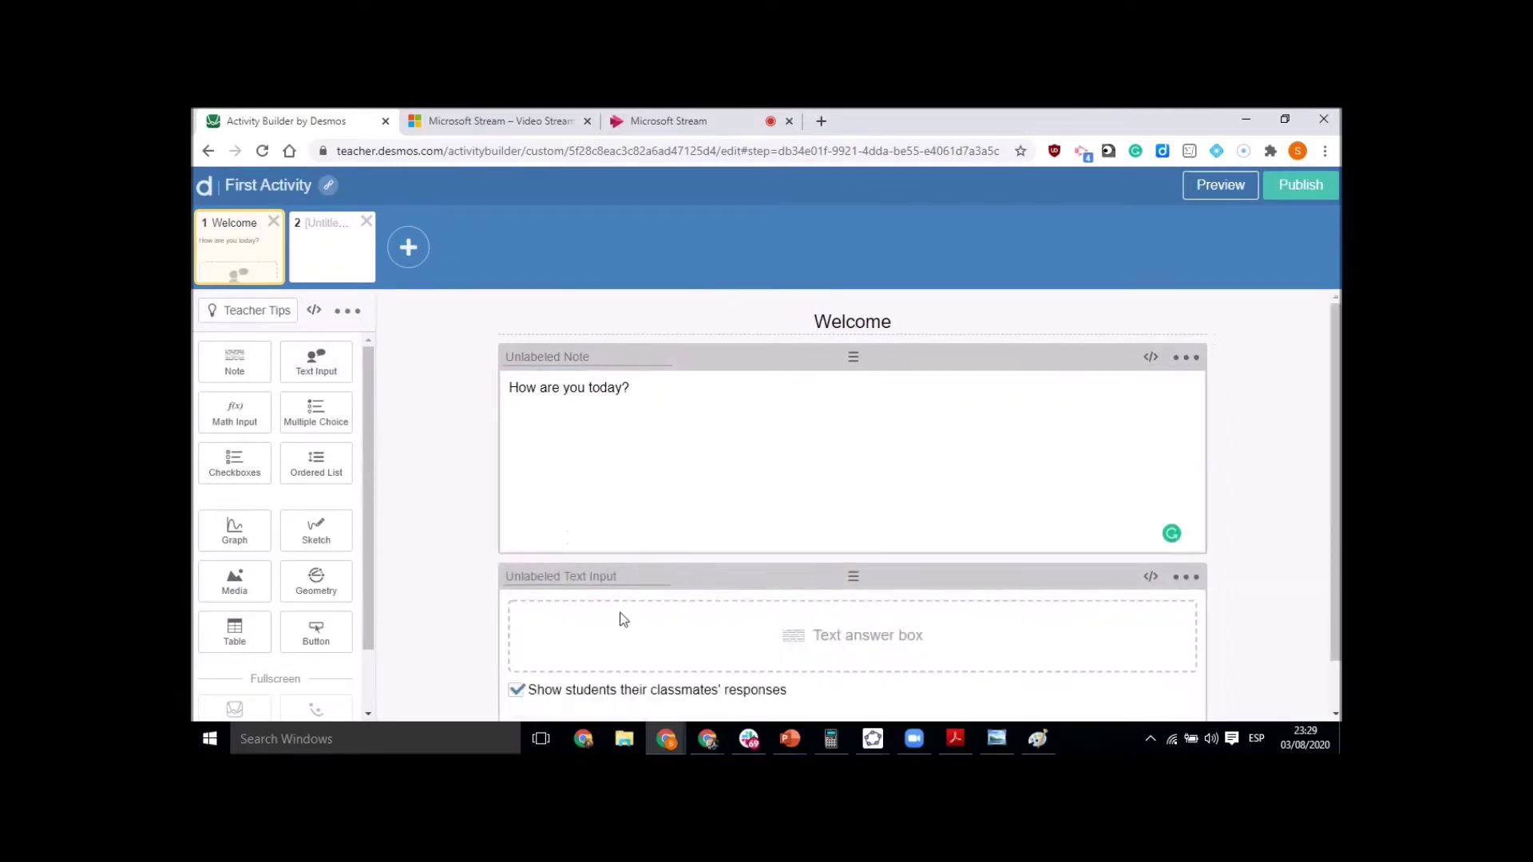
{"action": "left_click", "coordinate": [1208, 189]}
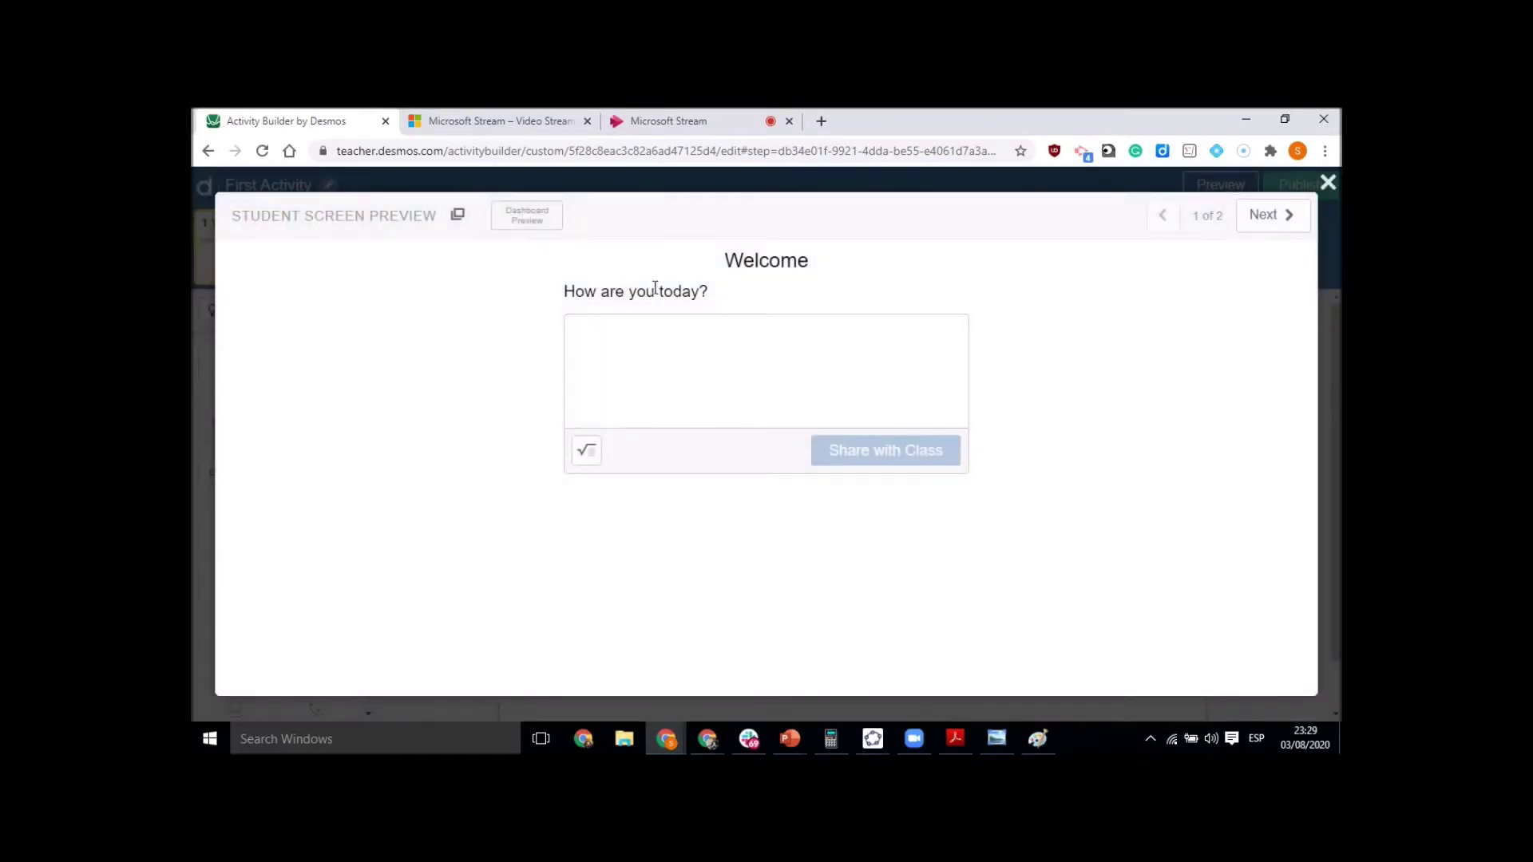
{"action": "left_click", "coordinate": [580, 337]}
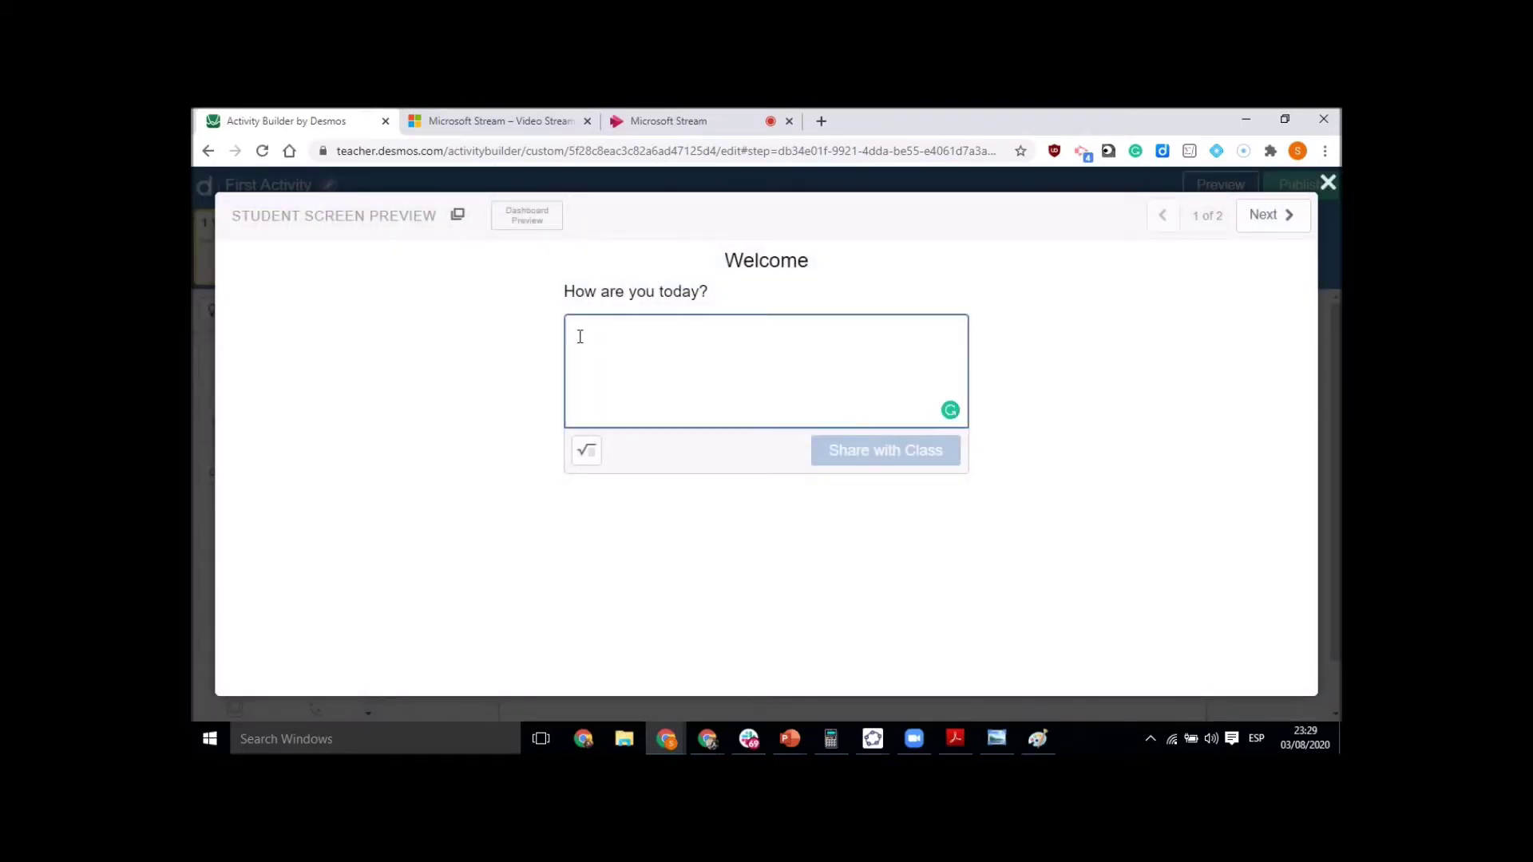
{"action": "type", "text": "I am"}
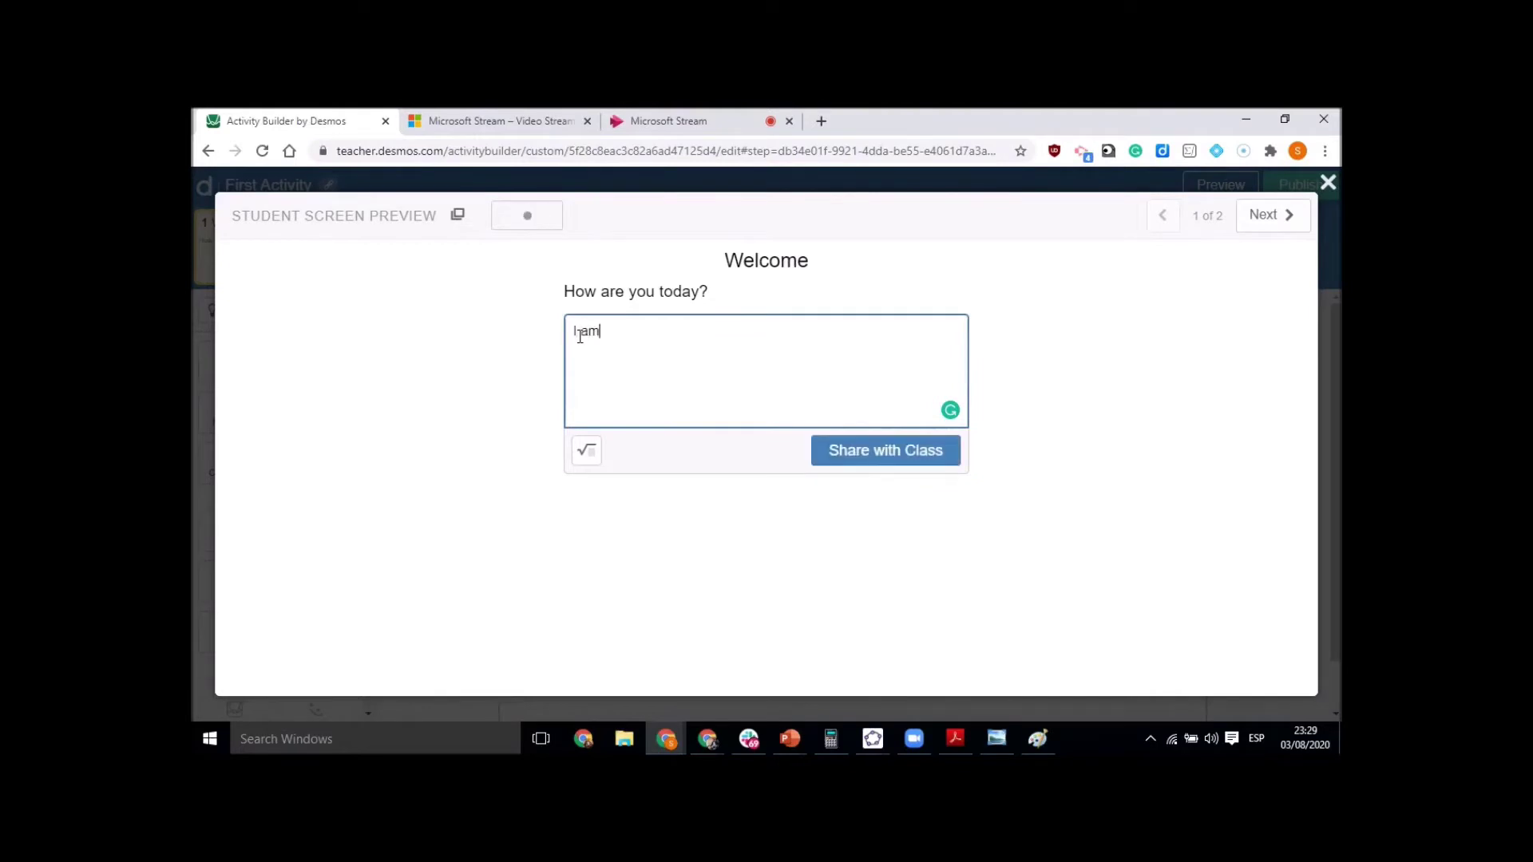
{"action": "type", "text": " good"}
{"action": "left_click", "coordinate": [866, 453]}
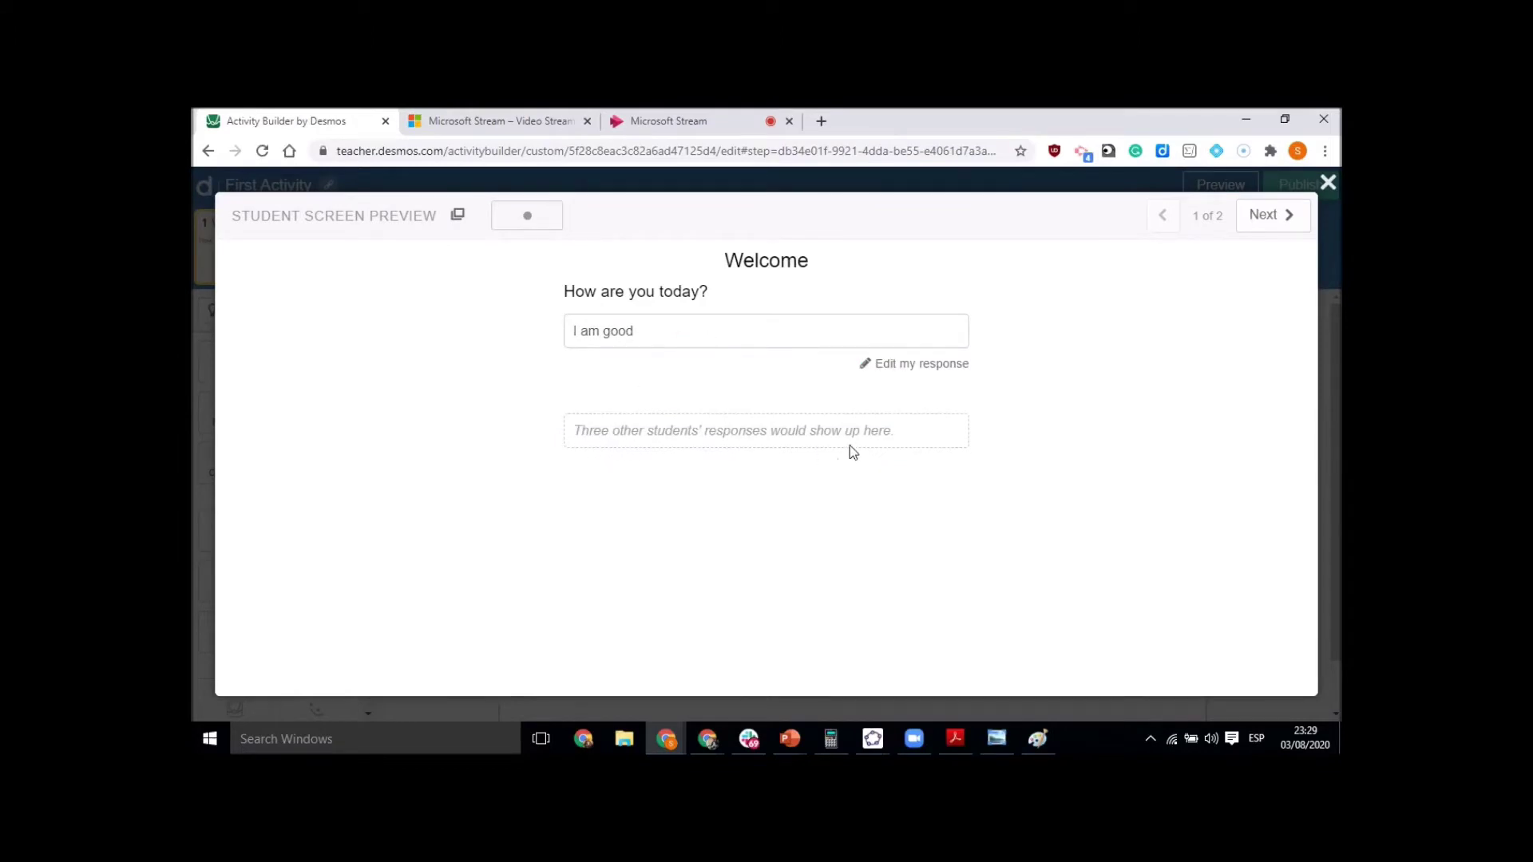
{"action": "left_click", "coordinate": [1327, 185]}
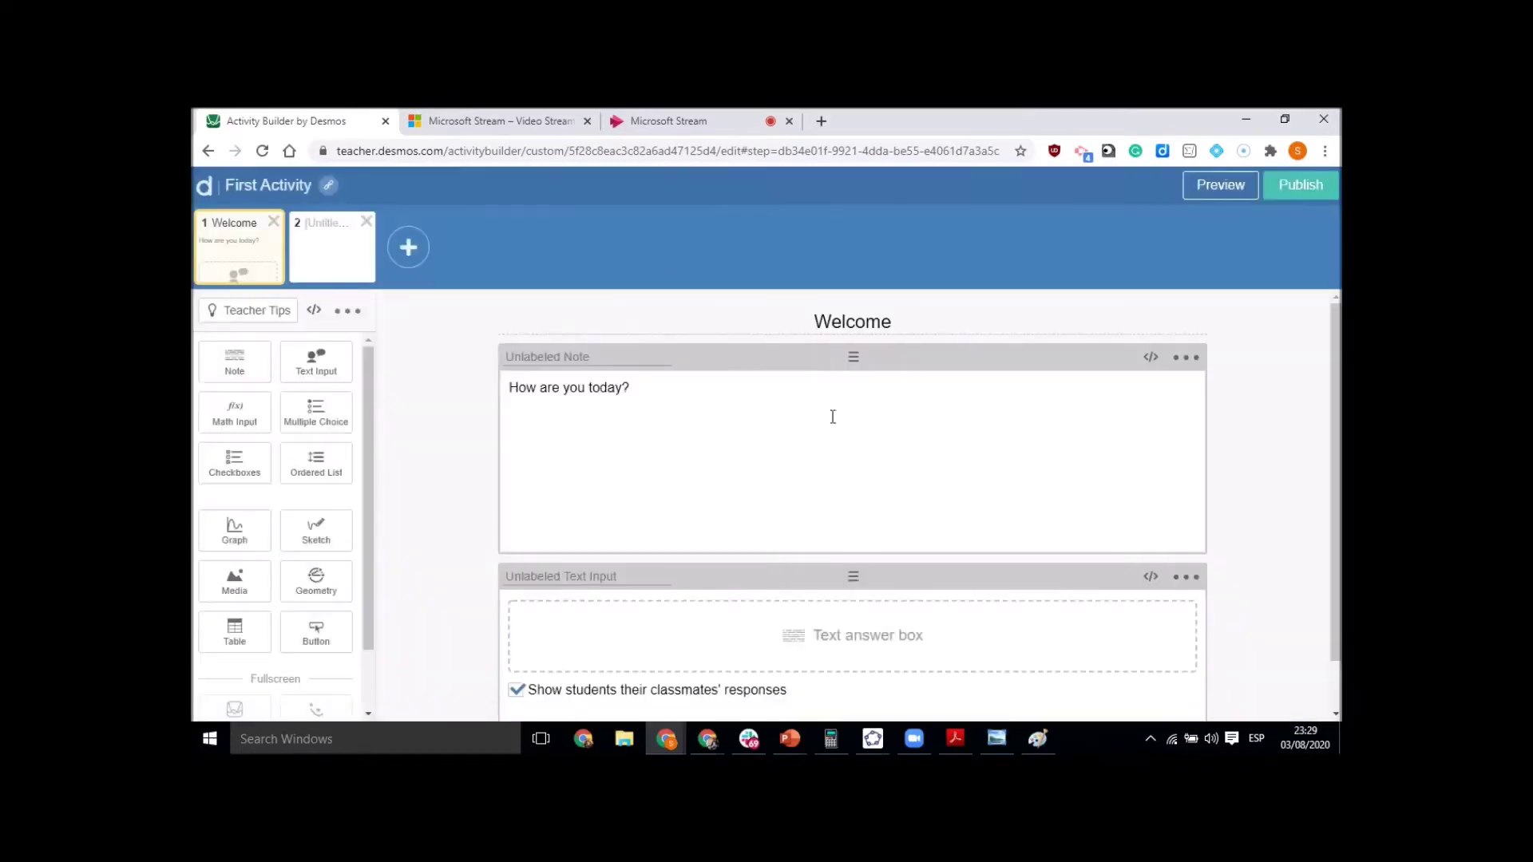
On screen 2, add a note and title the screen 'MCQ'.
{"action": "left_click", "coordinate": [332, 261]}
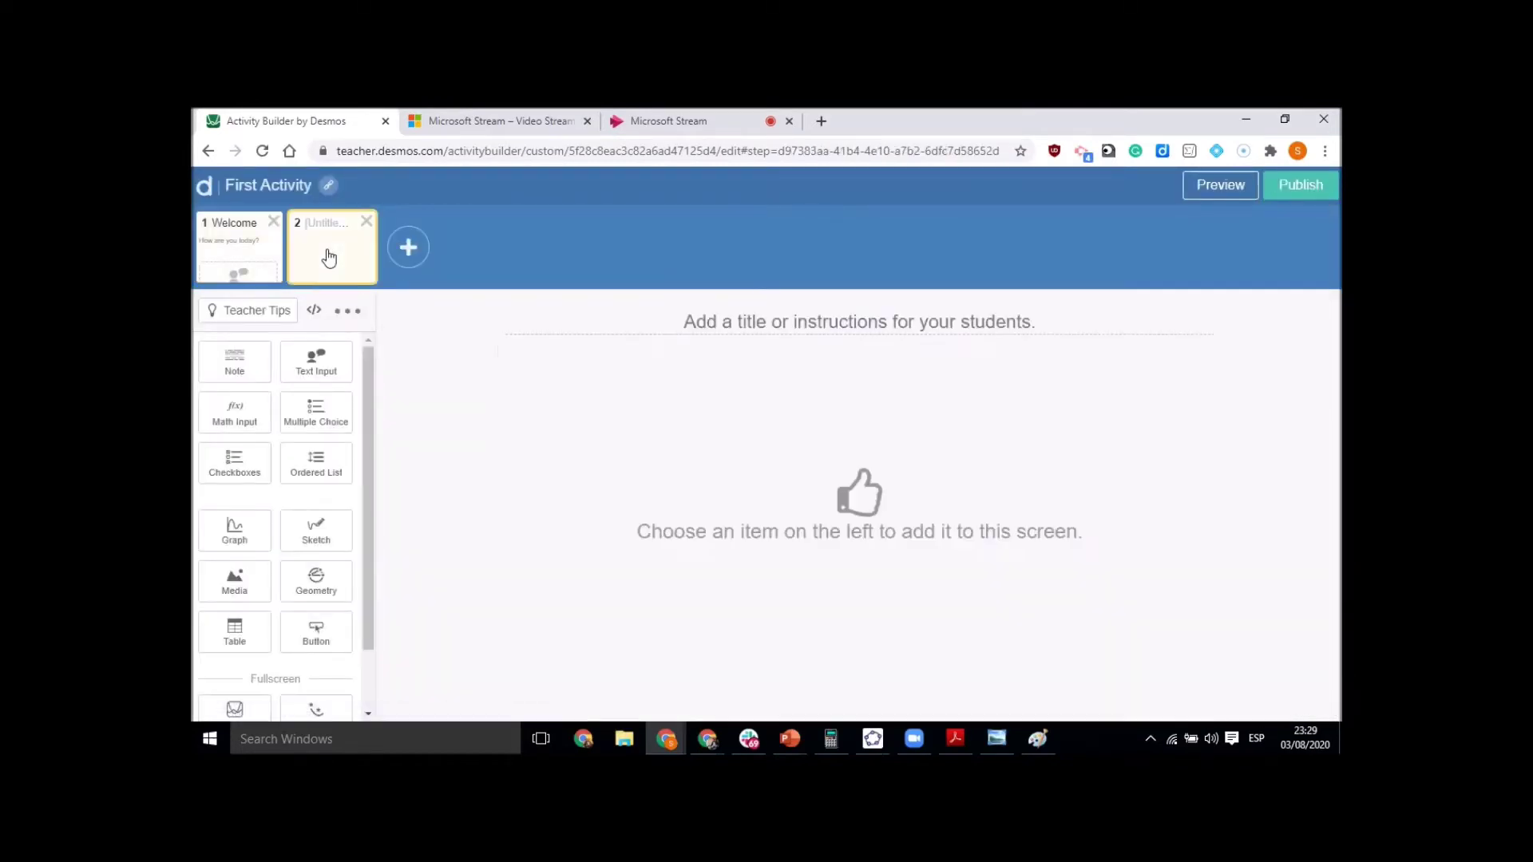
{"action": "left_click", "coordinate": [234, 374]}
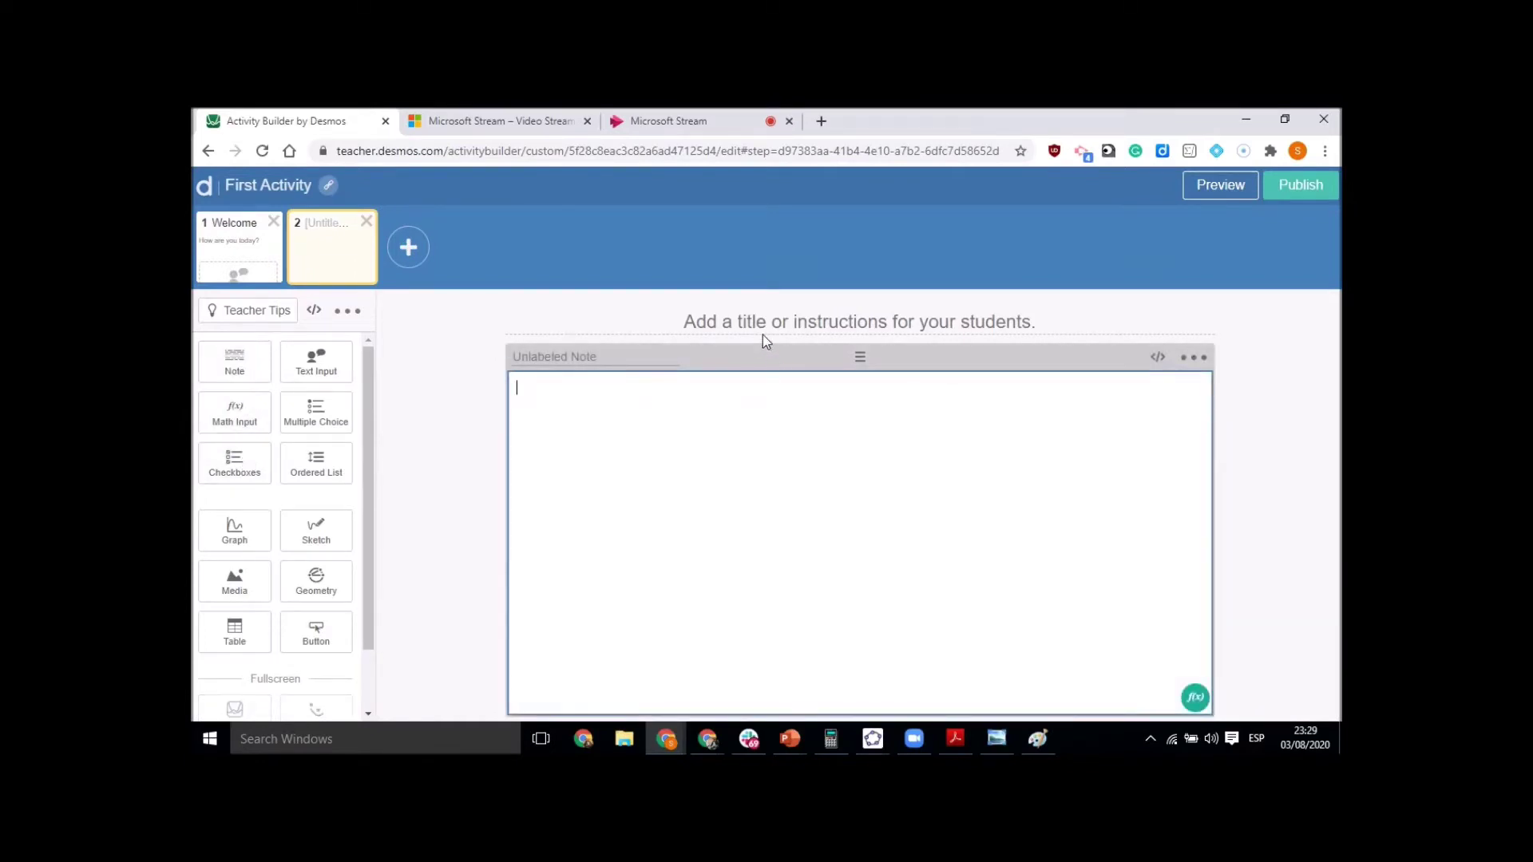
{"action": "left_click", "coordinate": [766, 326]}
{"action": "type", "text": "MCQ"}
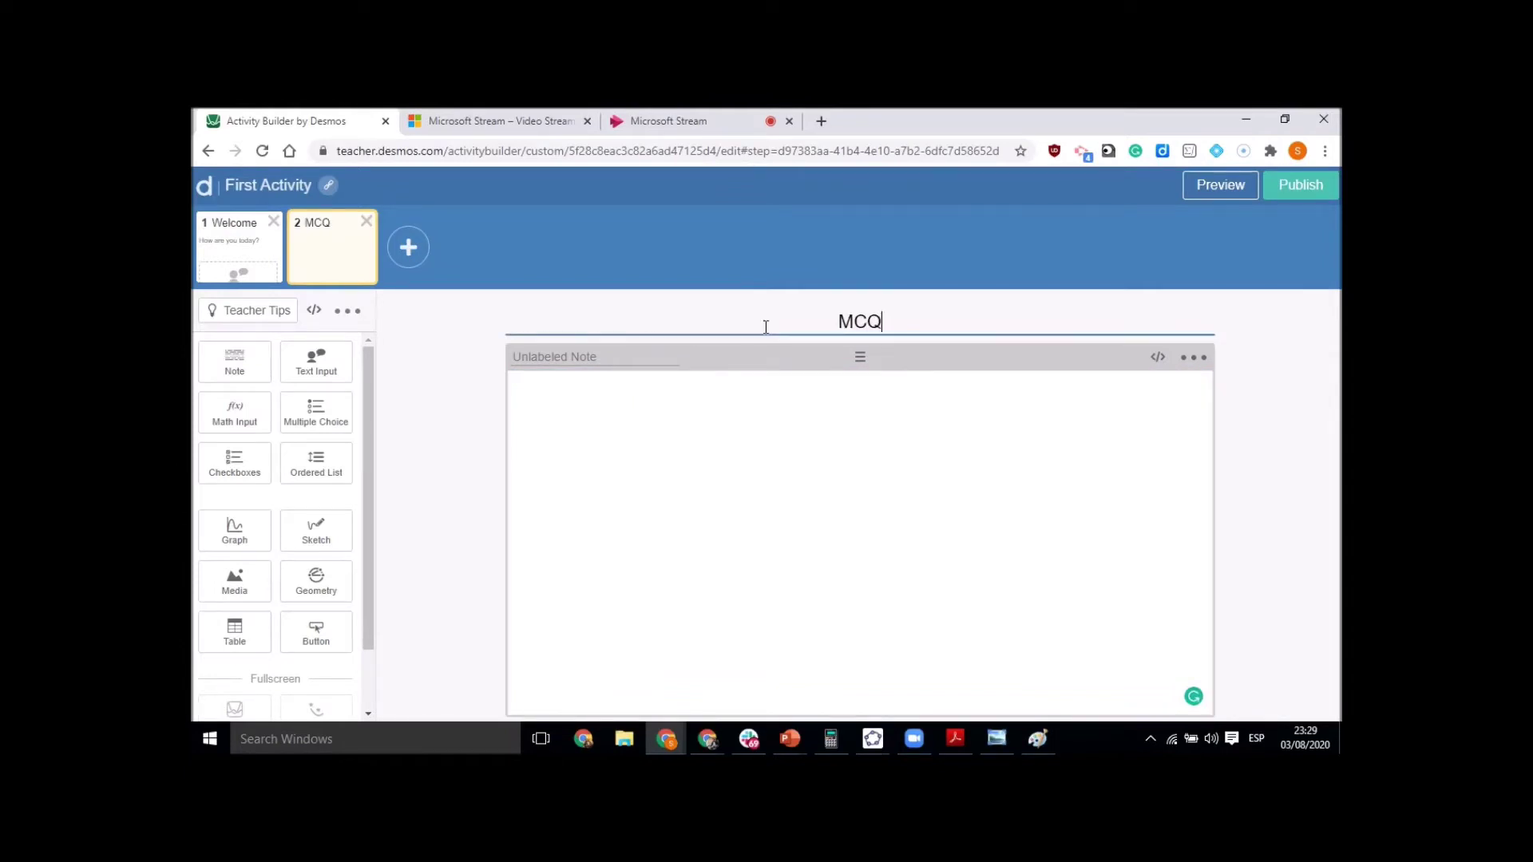
Write the note question 'What is x, if 3x − 5 = 16' using a math expression.
{"action": "left_click", "coordinate": [560, 389]}
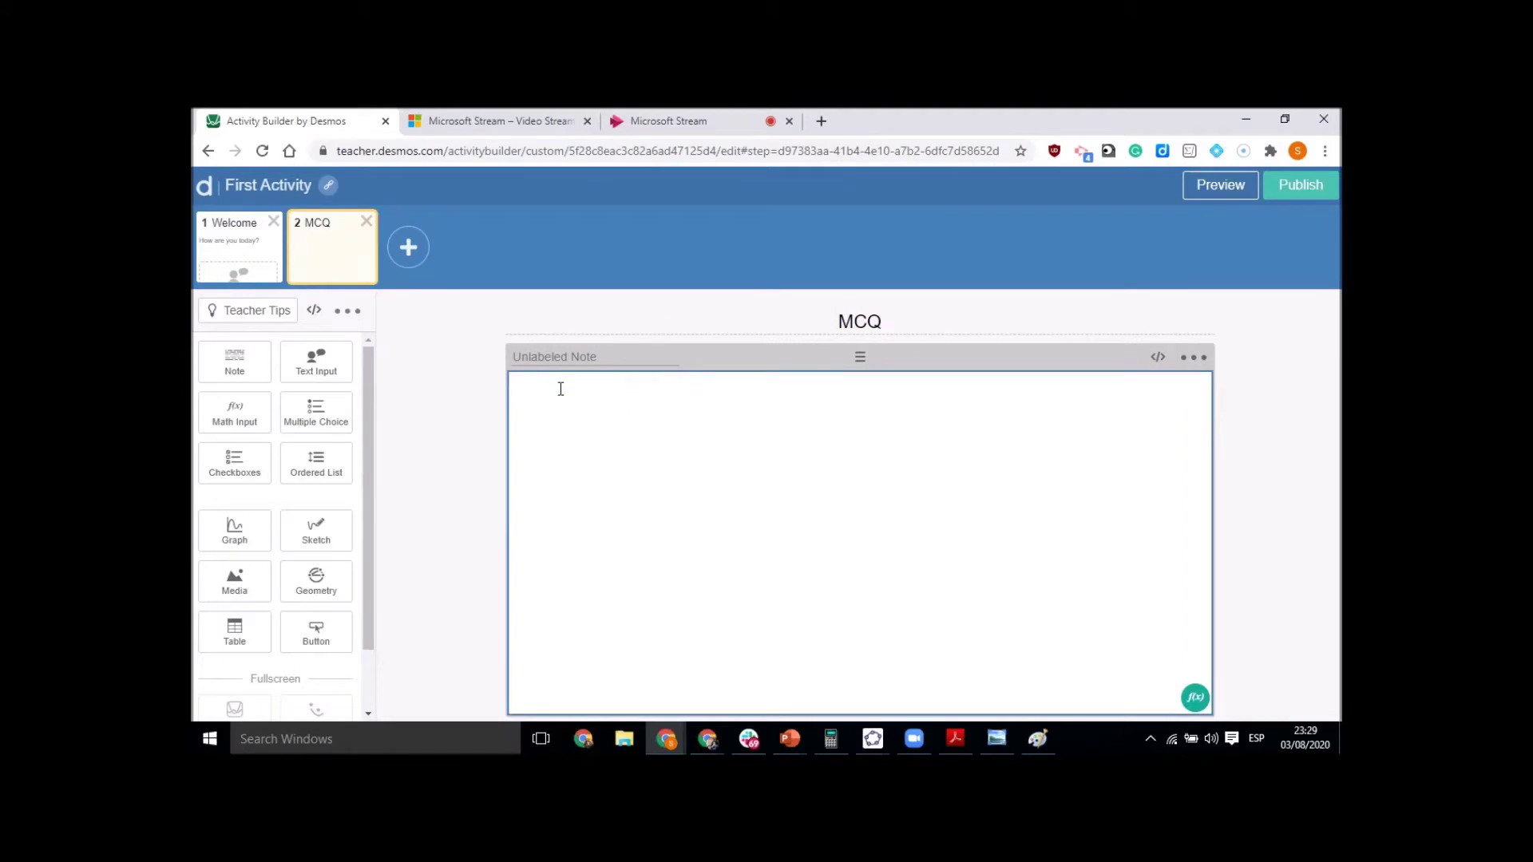
{"action": "type", "text": "What is x, if"}
{"action": "left_click", "coordinate": [1195, 702]}
{"action": "type", "text": "3x-"}
{"action": "type", "text": "5"}
{"action": "type", "text": "="}
{"action": "type", "text": "16"}
{"action": "left_click", "coordinate": [737, 463]}
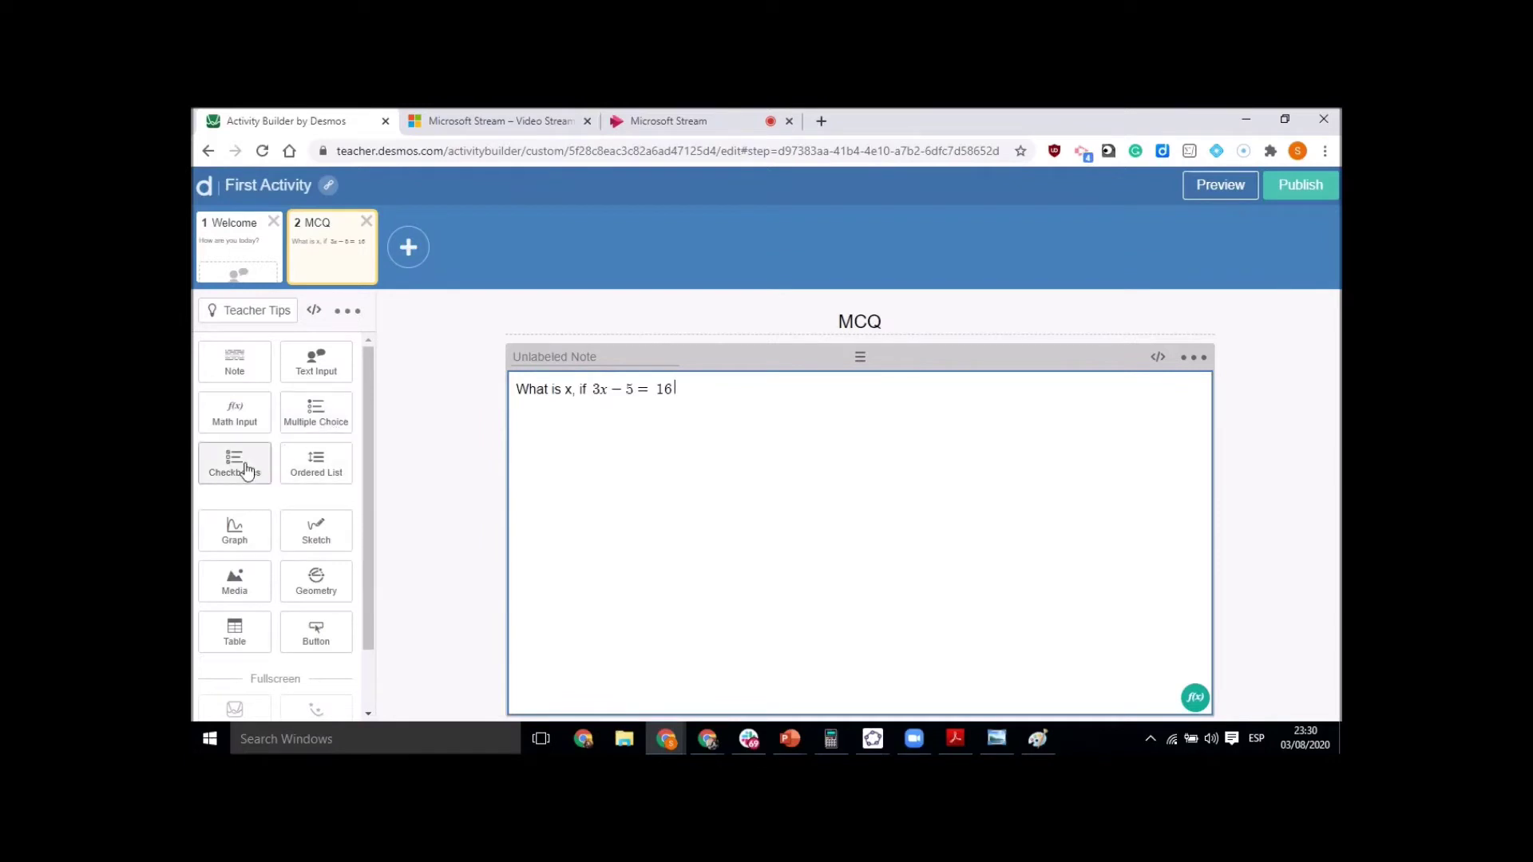
Add a multiple-choice question with answer options x=5 and x=7.
{"action": "left_click", "coordinate": [324, 420]}
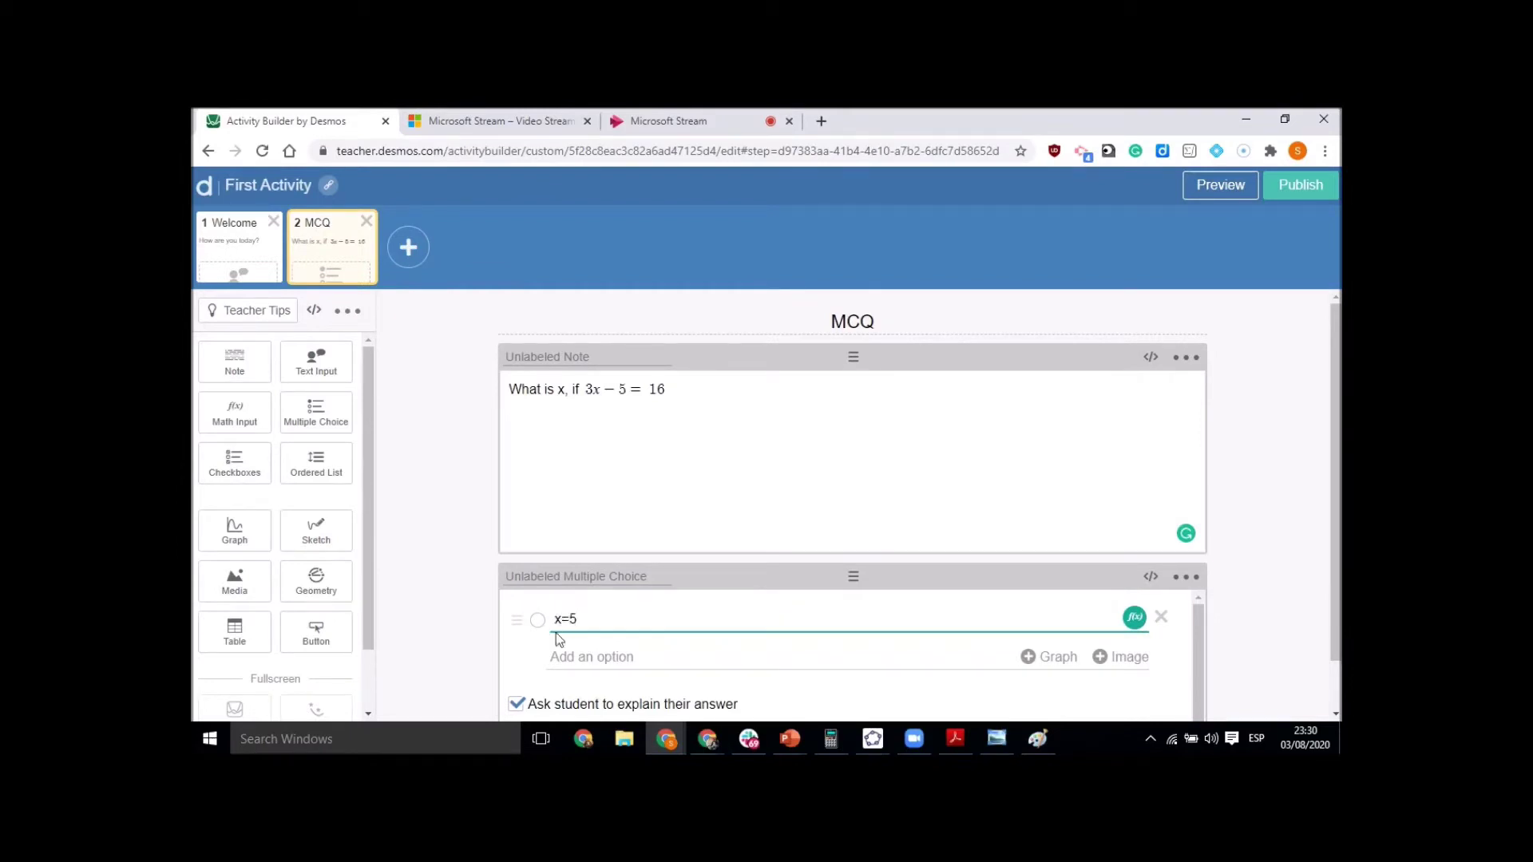
{"action": "left_click", "coordinate": [580, 657]}
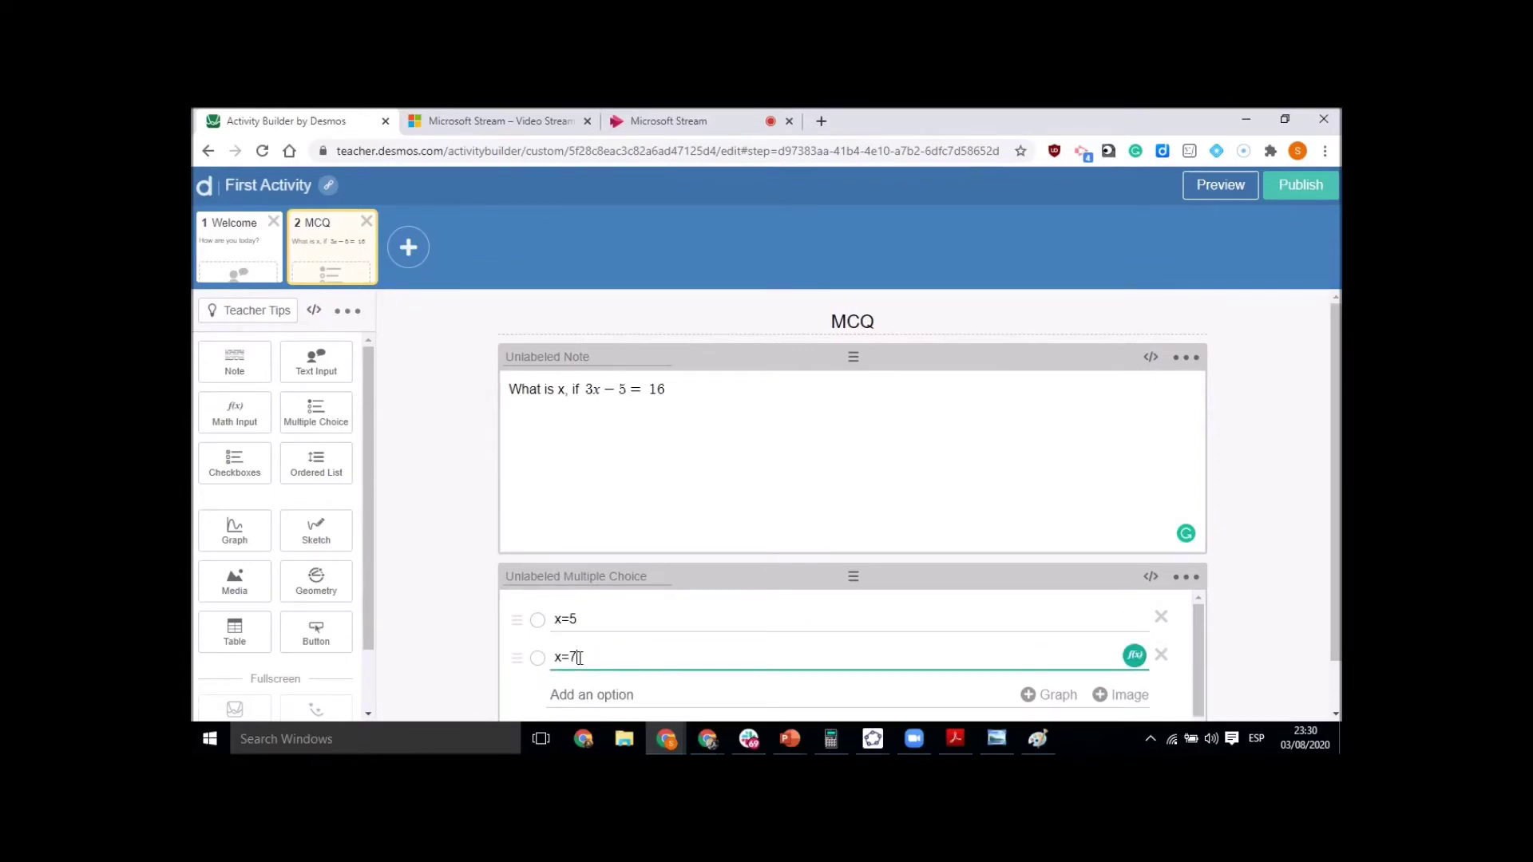
{"action": "scroll", "coordinate": [579, 657], "scroll_direction": "down", "scroll_amount": 2}
{"action": "scroll", "coordinate": [574, 657], "scroll_direction": "up", "scroll_amount": 2}
{"action": "scroll", "coordinate": [581, 662], "scroll_direction": "down", "scroll_amount": 1}
{"action": "scroll", "coordinate": [581, 663], "scroll_direction": "down", "scroll_amount": 1}
{"action": "scroll", "coordinate": [577, 663], "scroll_direction": "up", "scroll_amount": 2}
Mark x=7 correct, enable Randomize choices, and add a third option x=3.
{"action": "left_click", "coordinate": [539, 659]}
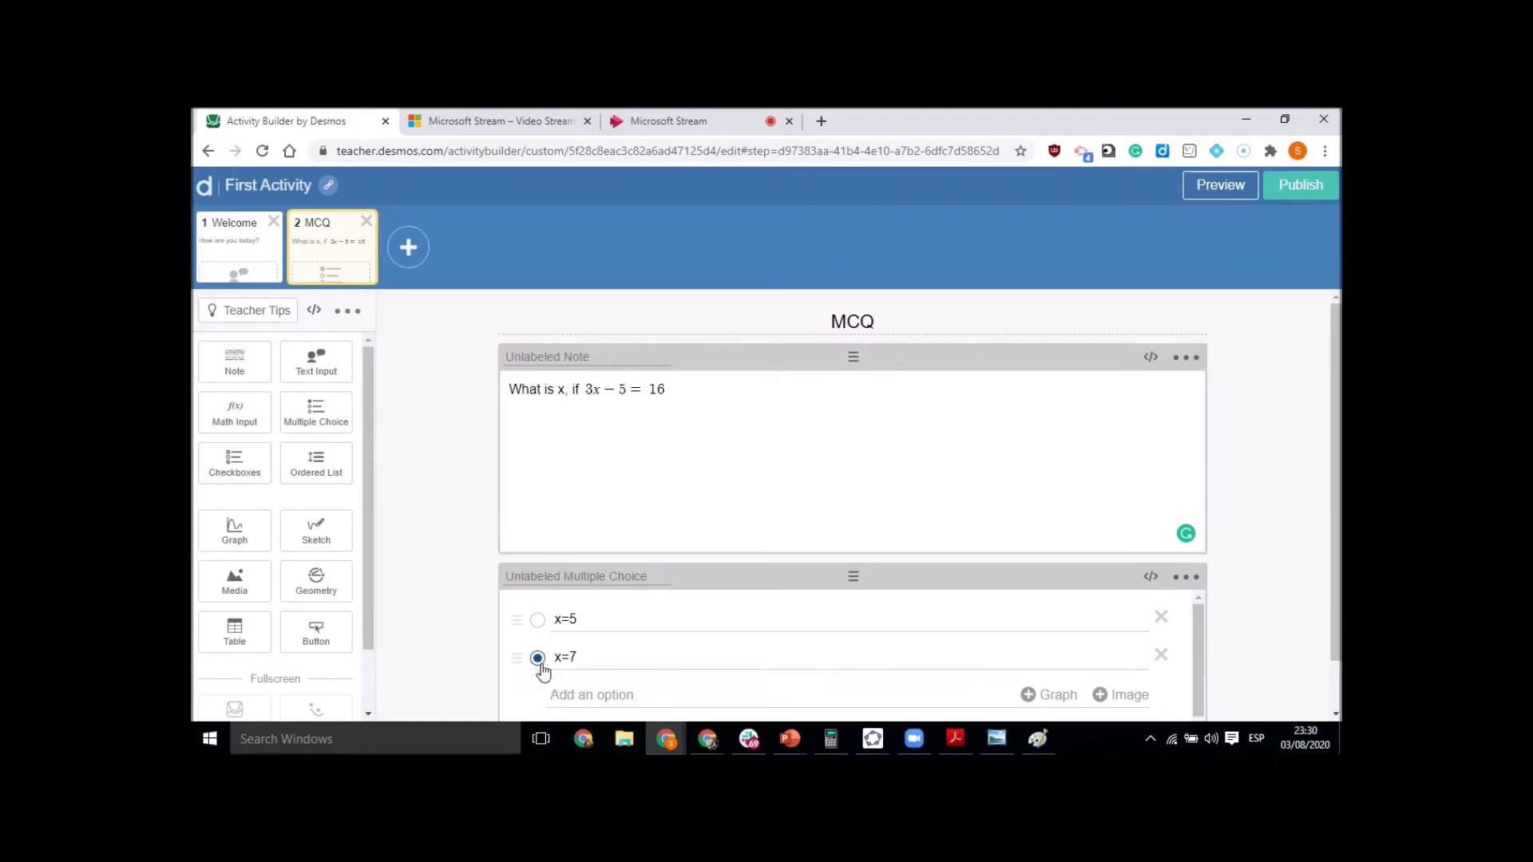
{"action": "left_click", "coordinate": [1185, 576]}
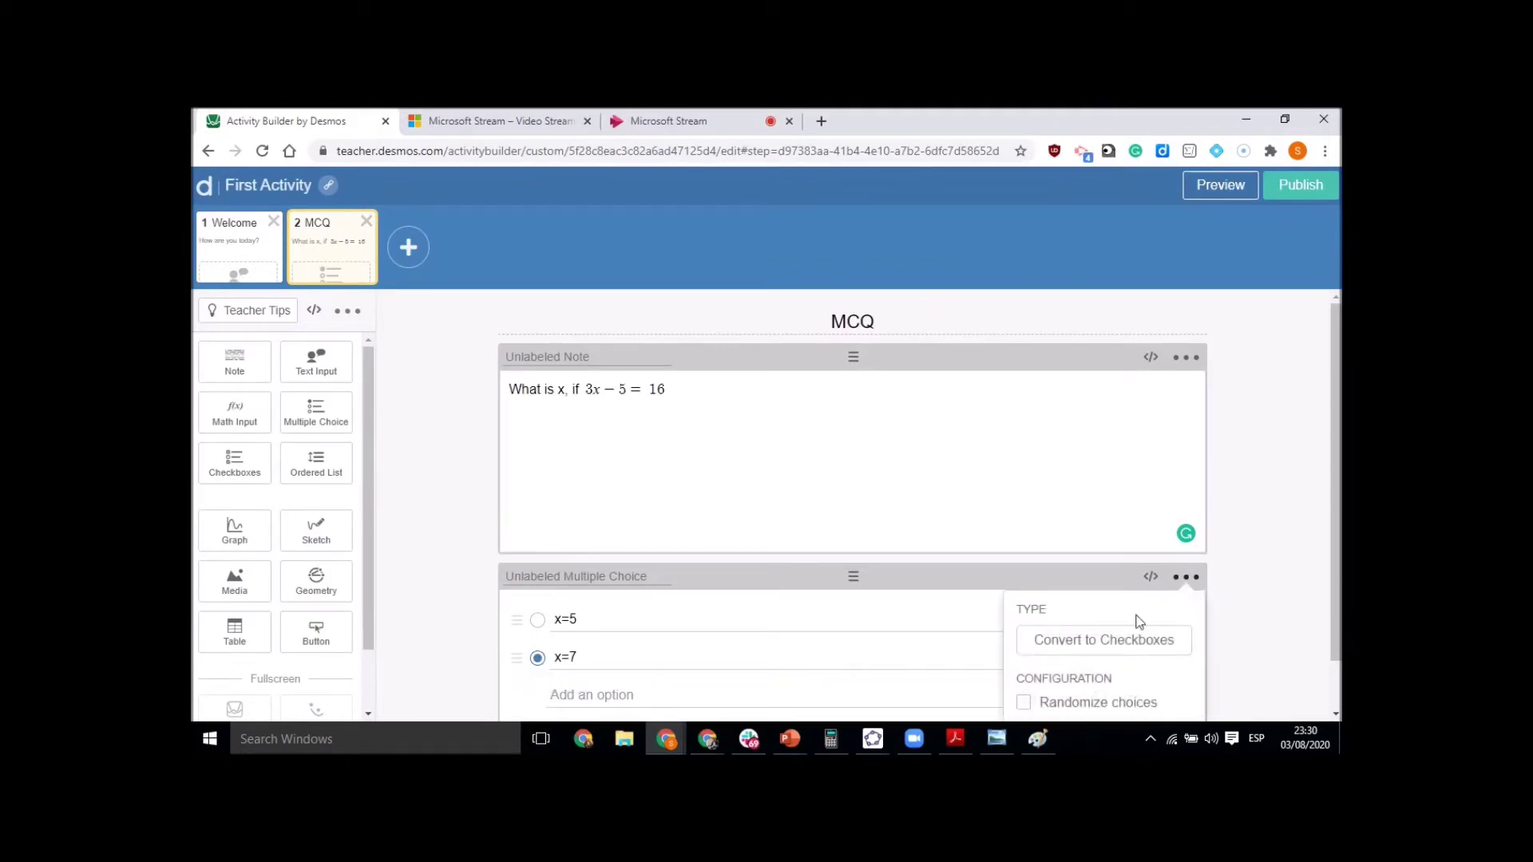
{"action": "left_click", "coordinate": [1023, 703]}
{"action": "left_click", "coordinate": [588, 695]}
{"action": "type", "text": "x=3"}
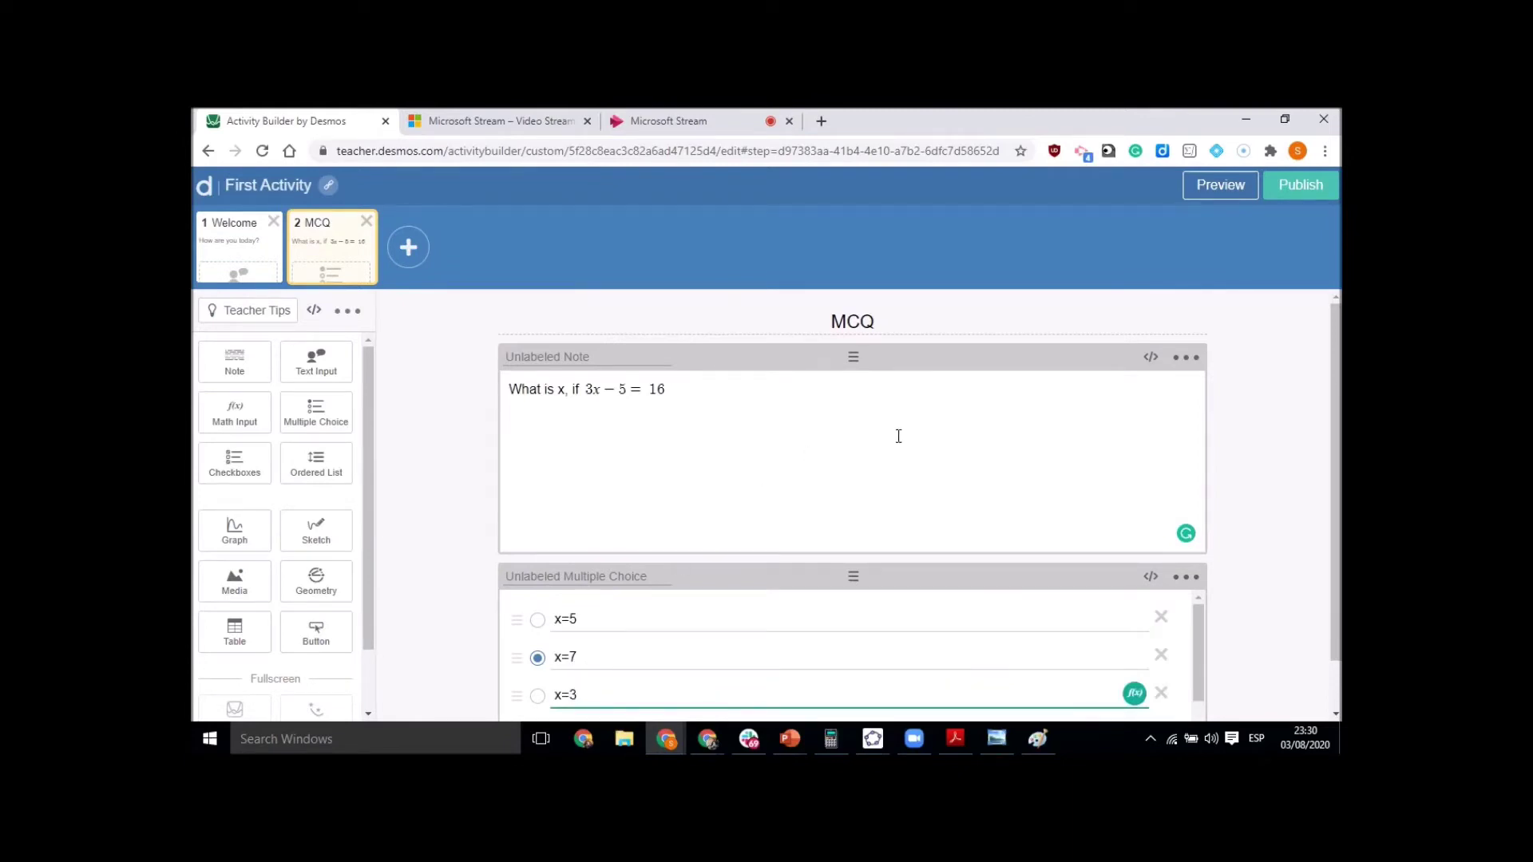
Preview the MCQ screen as a student, trying the options x=7, x=3 and x=5.
{"action": "left_click", "coordinate": [1219, 186]}
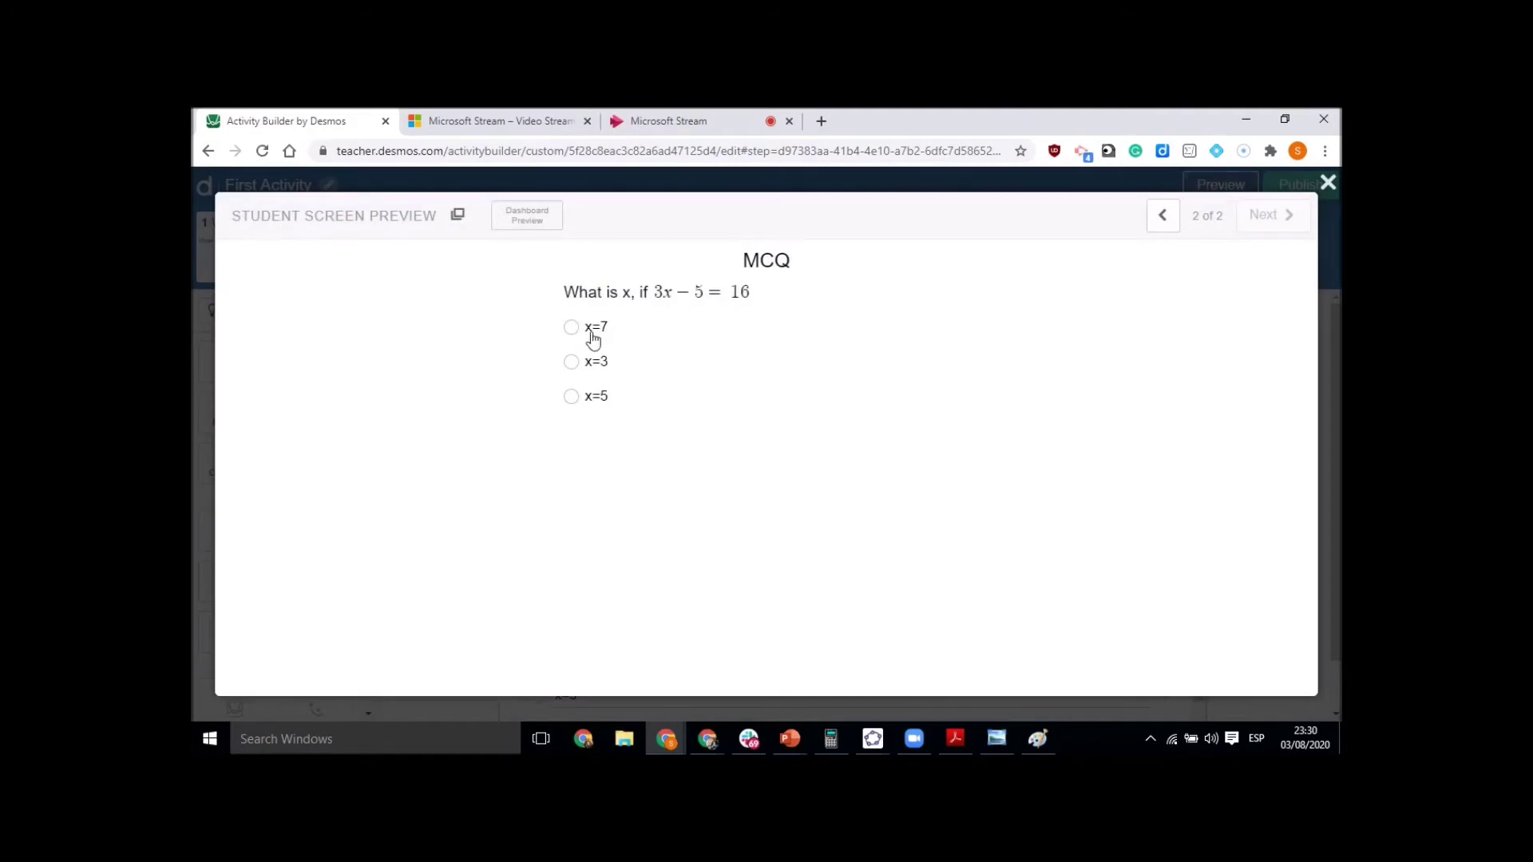
{"action": "left_click", "coordinate": [572, 328]}
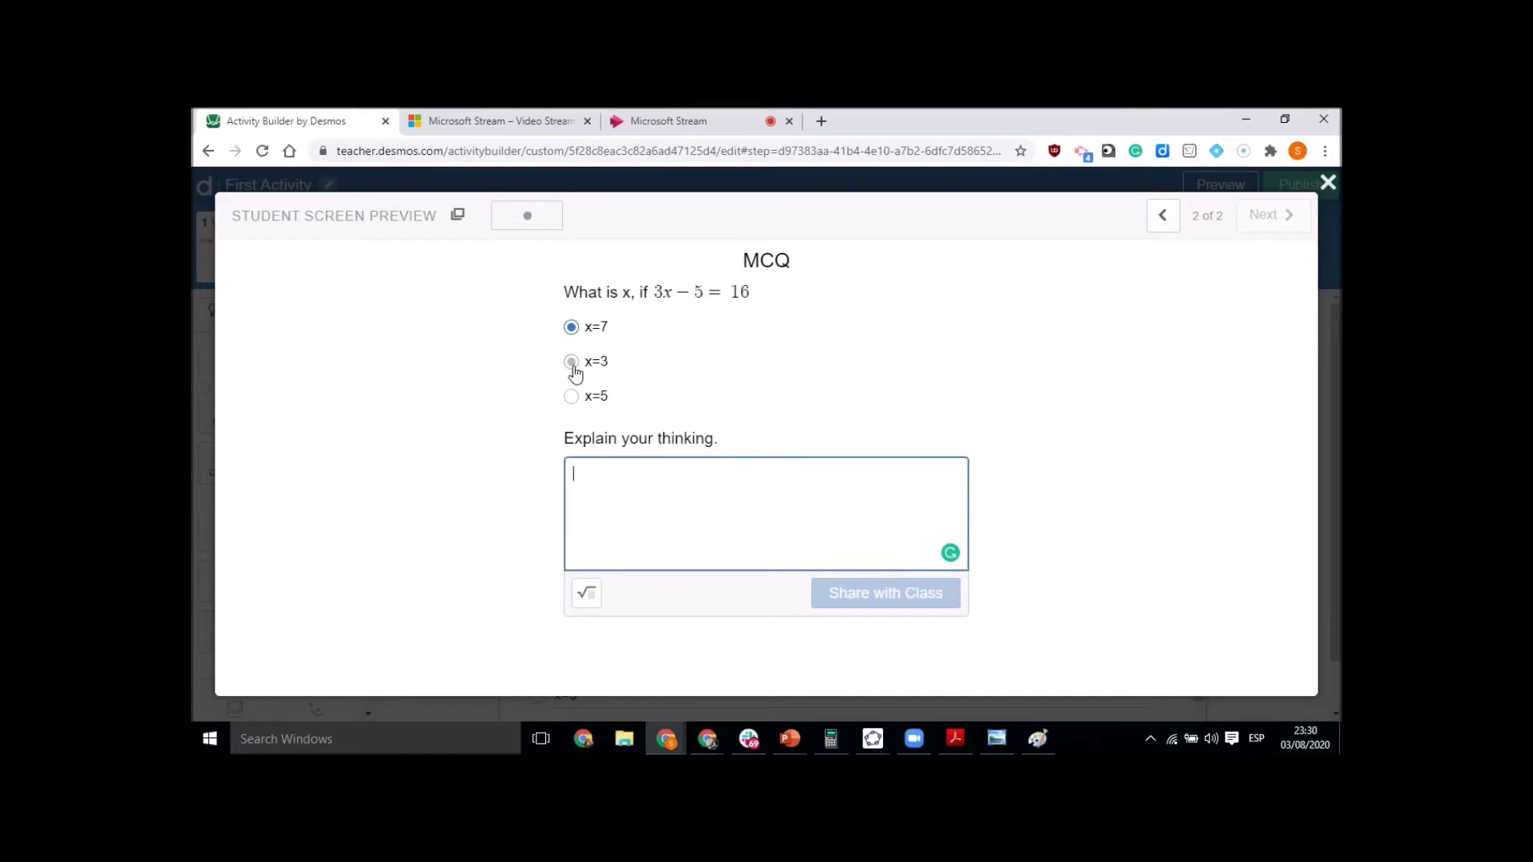
{"action": "left_click", "coordinate": [571, 363]}
{"action": "left_click", "coordinate": [571, 397]}
Write the explanation 3x = 16 + 5 = 21, x = 21/3 = 7 and share it with the class.
{"action": "left_click", "coordinate": [591, 607]}
{"action": "type", "text": "3x ="}
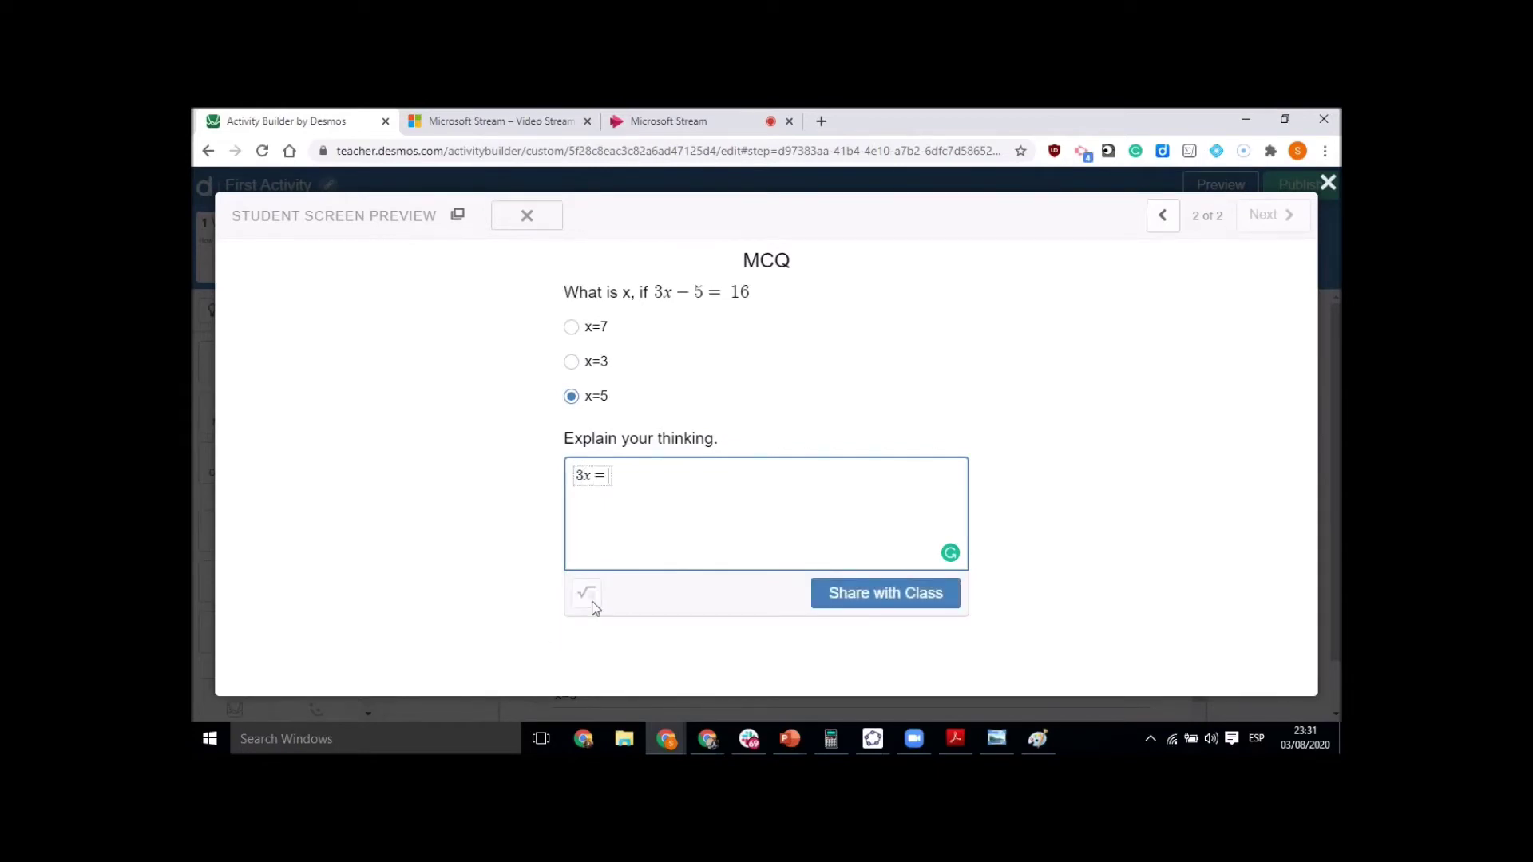
{"action": "type", "text": " 16 + 5 = 21"}
{"action": "left_click", "coordinate": [712, 533]}
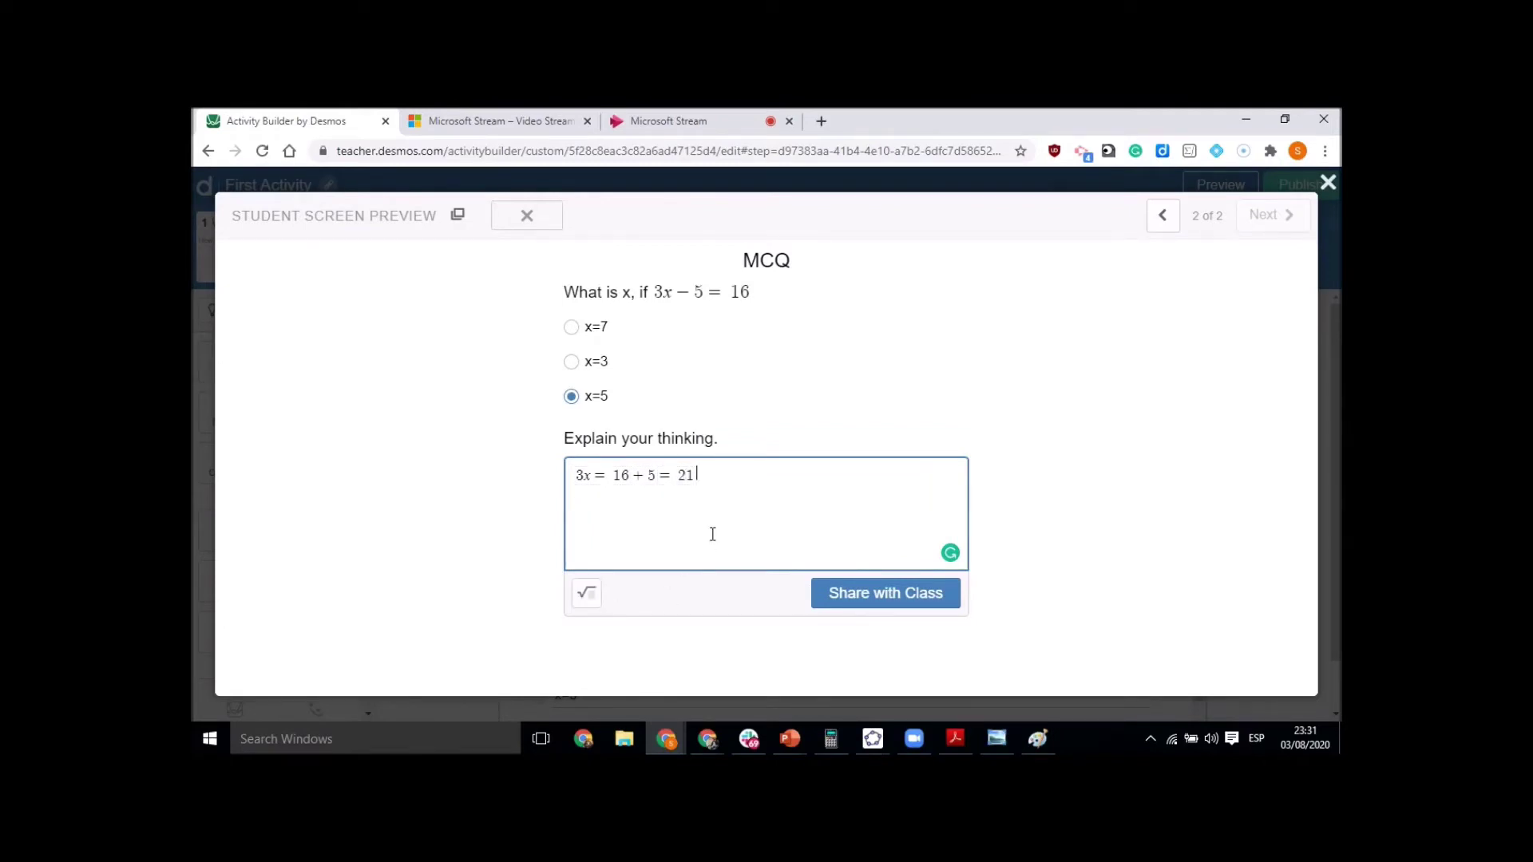
{"action": "left_click", "coordinate": [587, 592]}
{"action": "type", "text": "c=21/"}
{"action": "key", "text": "BackSpace"}
{"action": "type", "text": "x"}
{"action": "key", "text": "Right"}
{"action": "key", "text": "Right"}
{"action": "key", "text": "Right"}
{"action": "type", "text": "=7"}
{"action": "left_click", "coordinate": [870, 603]}
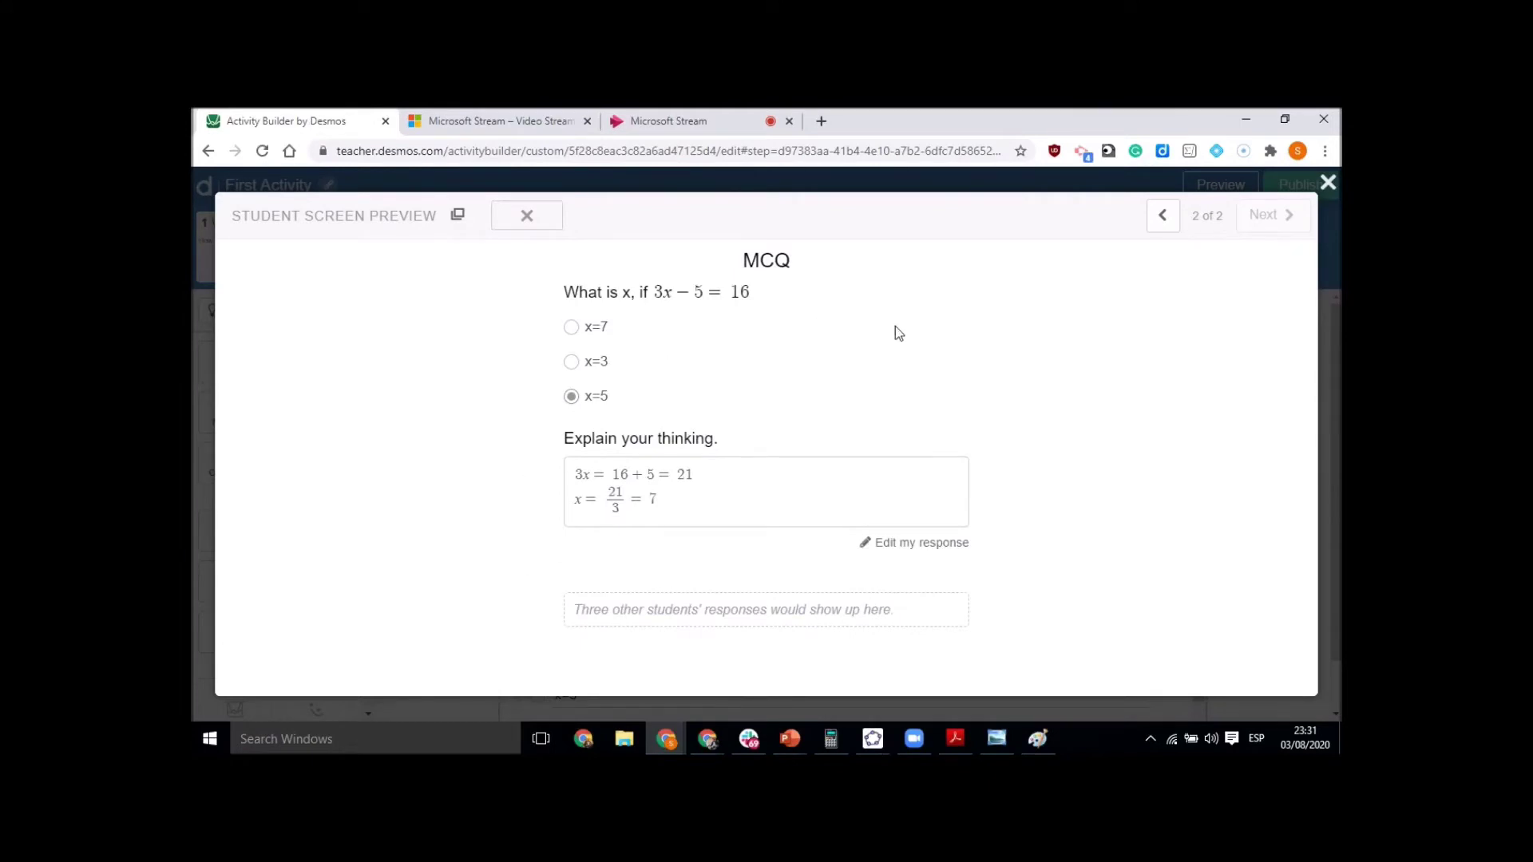
Switch the answer to x=7, resubmit the explanation, and close the preview.
{"action": "left_click", "coordinate": [576, 332]}
{"action": "left_click", "coordinate": [892, 603]}
{"action": "left_click", "coordinate": [1327, 185]}
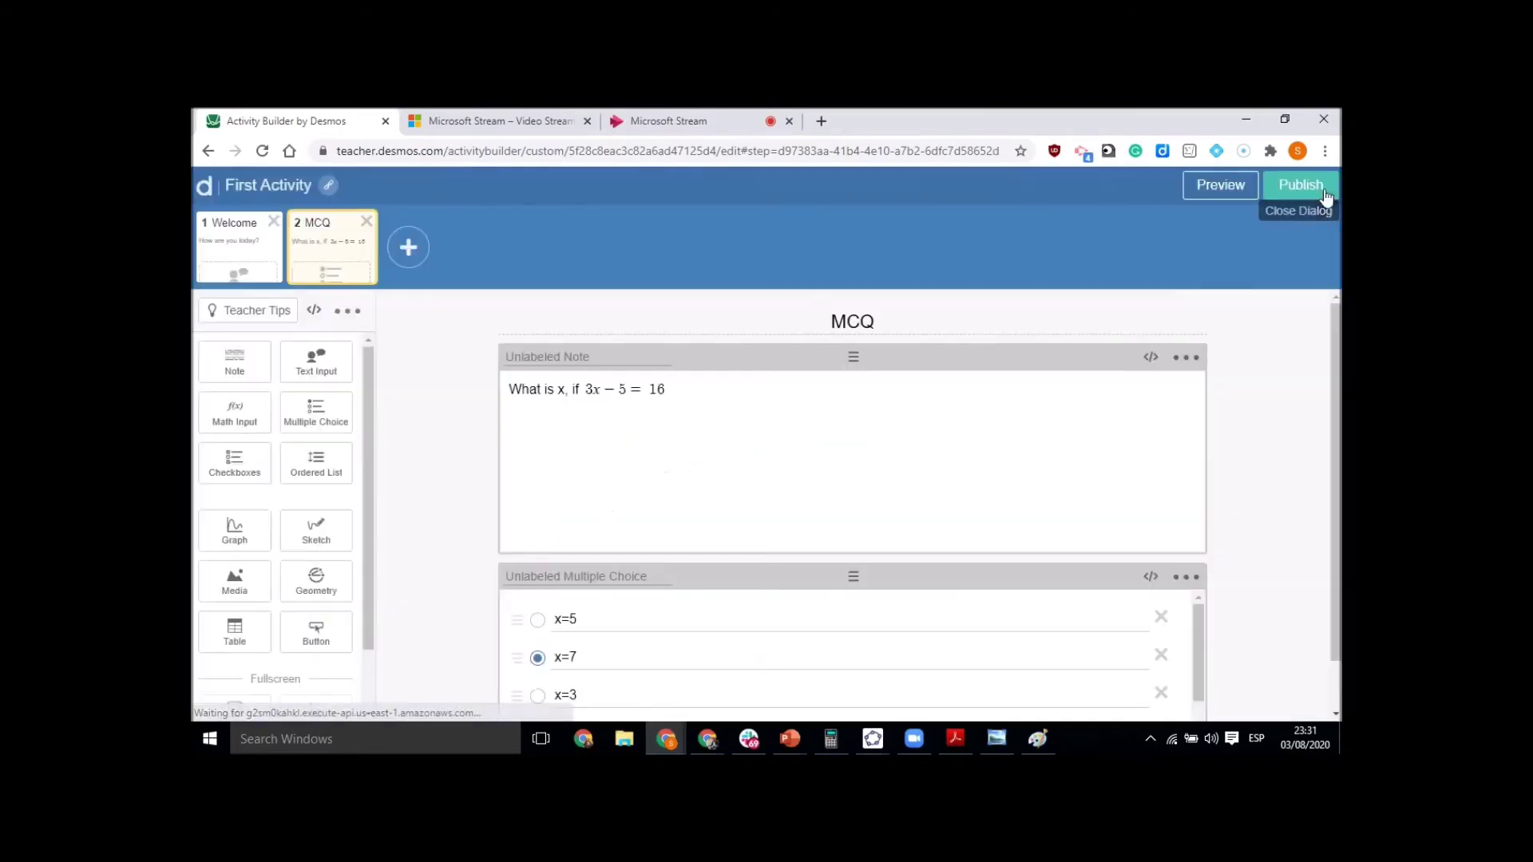
Add screen 3 with the note 'Find f(3) if f(x) = 3x + 4' and a Math Input box.
{"action": "left_click", "coordinate": [409, 249]}
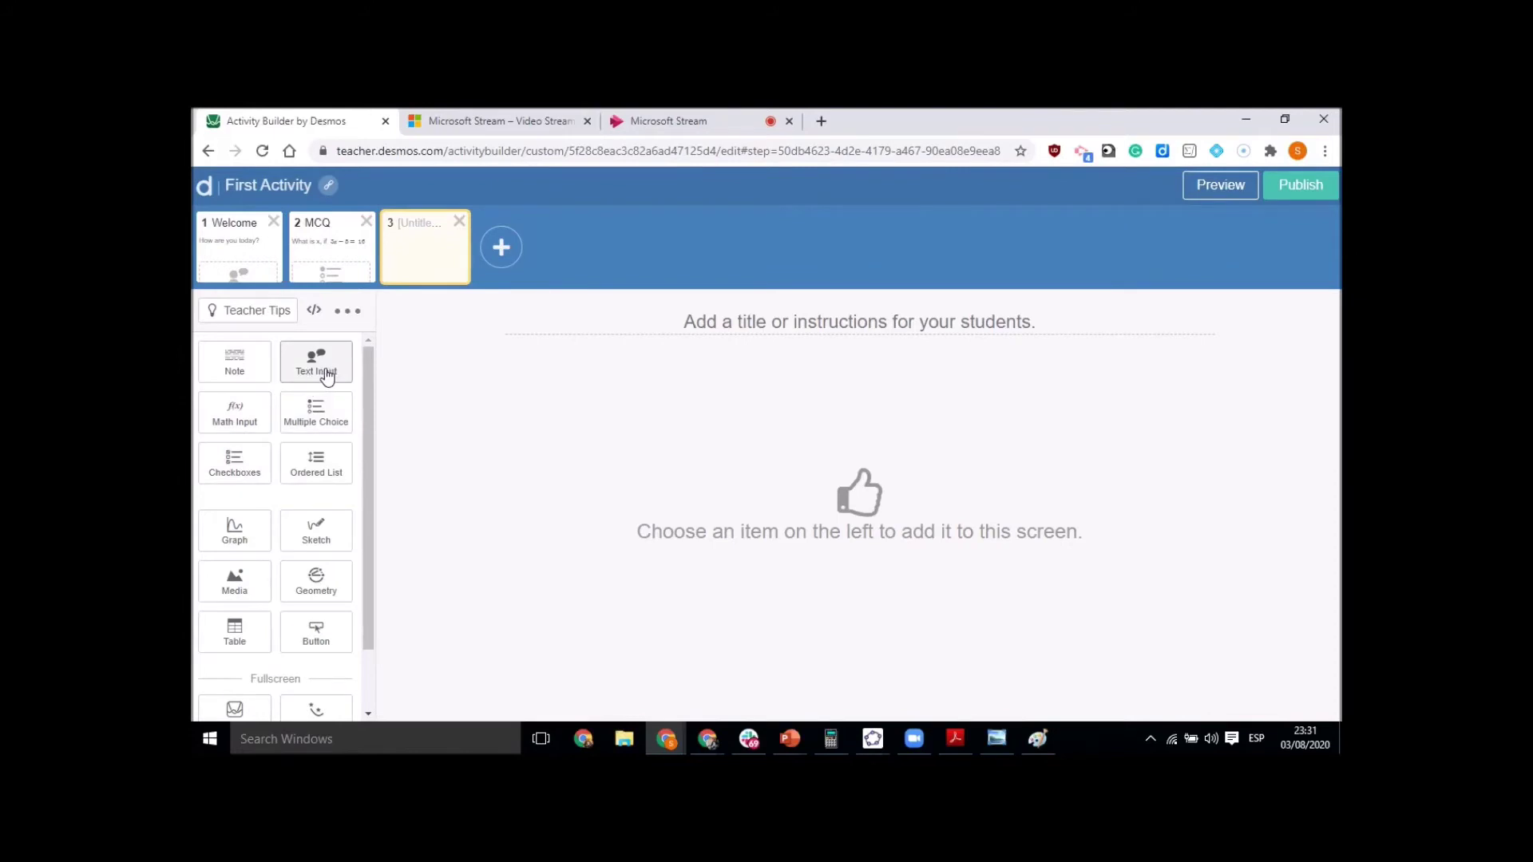
{"action": "left_click", "coordinate": [240, 370]}
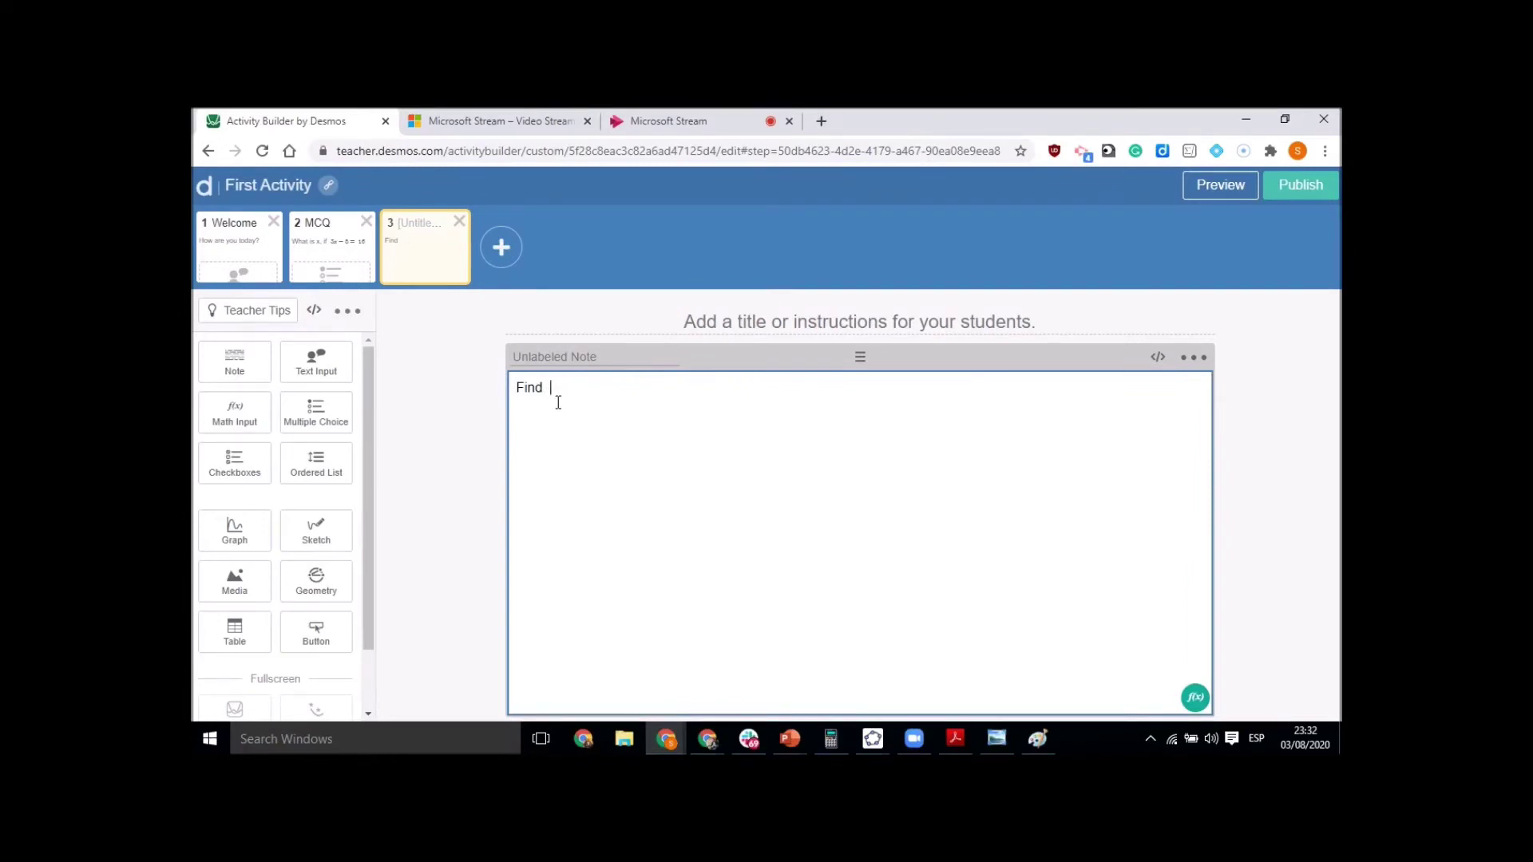
{"action": "type", "text": "3) if"}
{"action": "left_click", "coordinate": [1195, 699]}
{"action": "type", "text": "f(x) = 3x"}
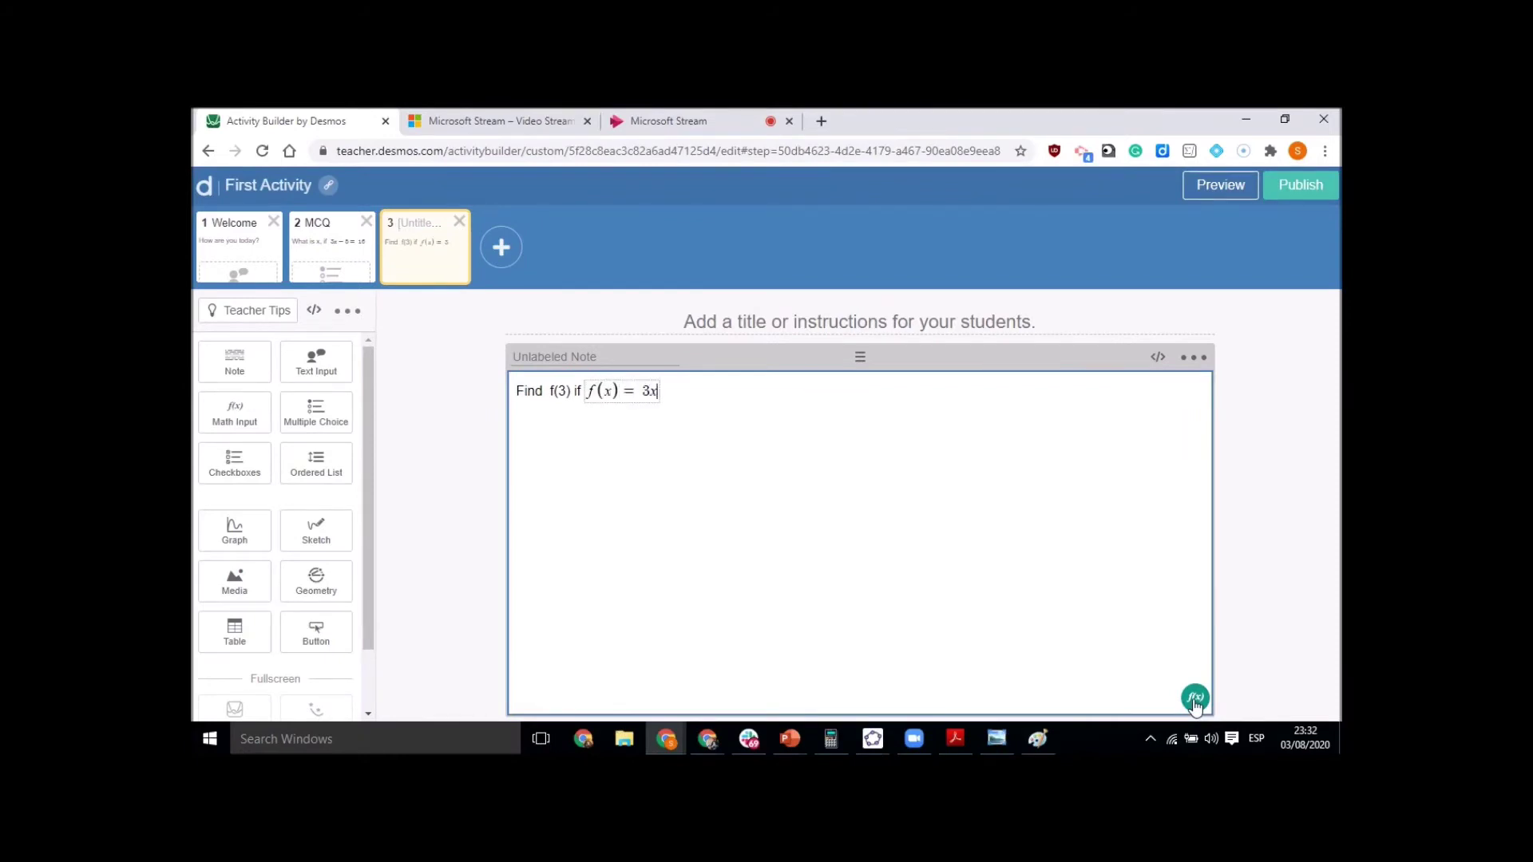
{"action": "type", "text": " + 4"}
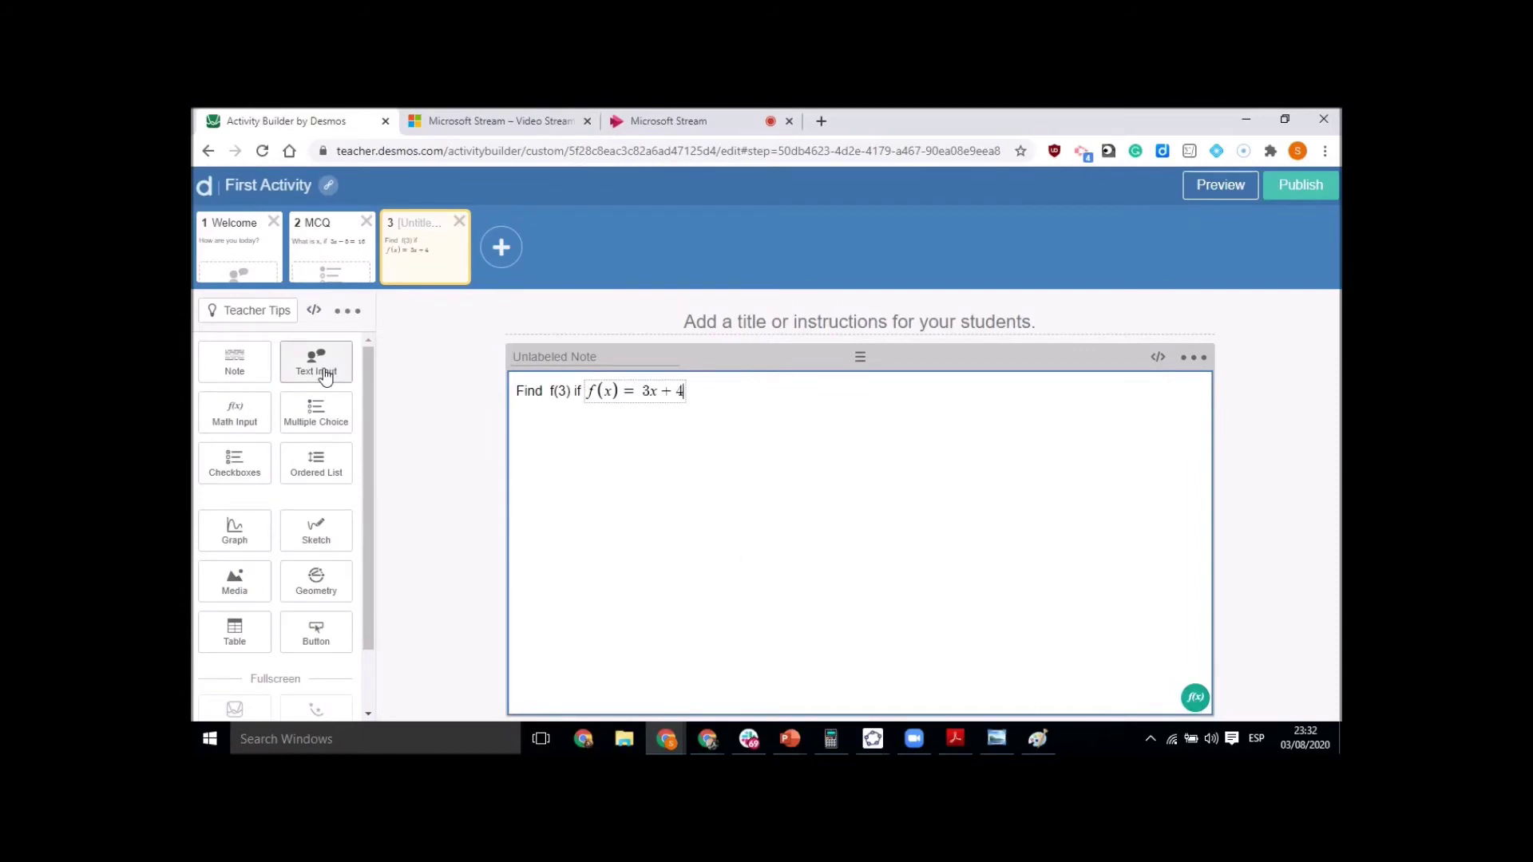
{"action": "left_click", "coordinate": [243, 425]}
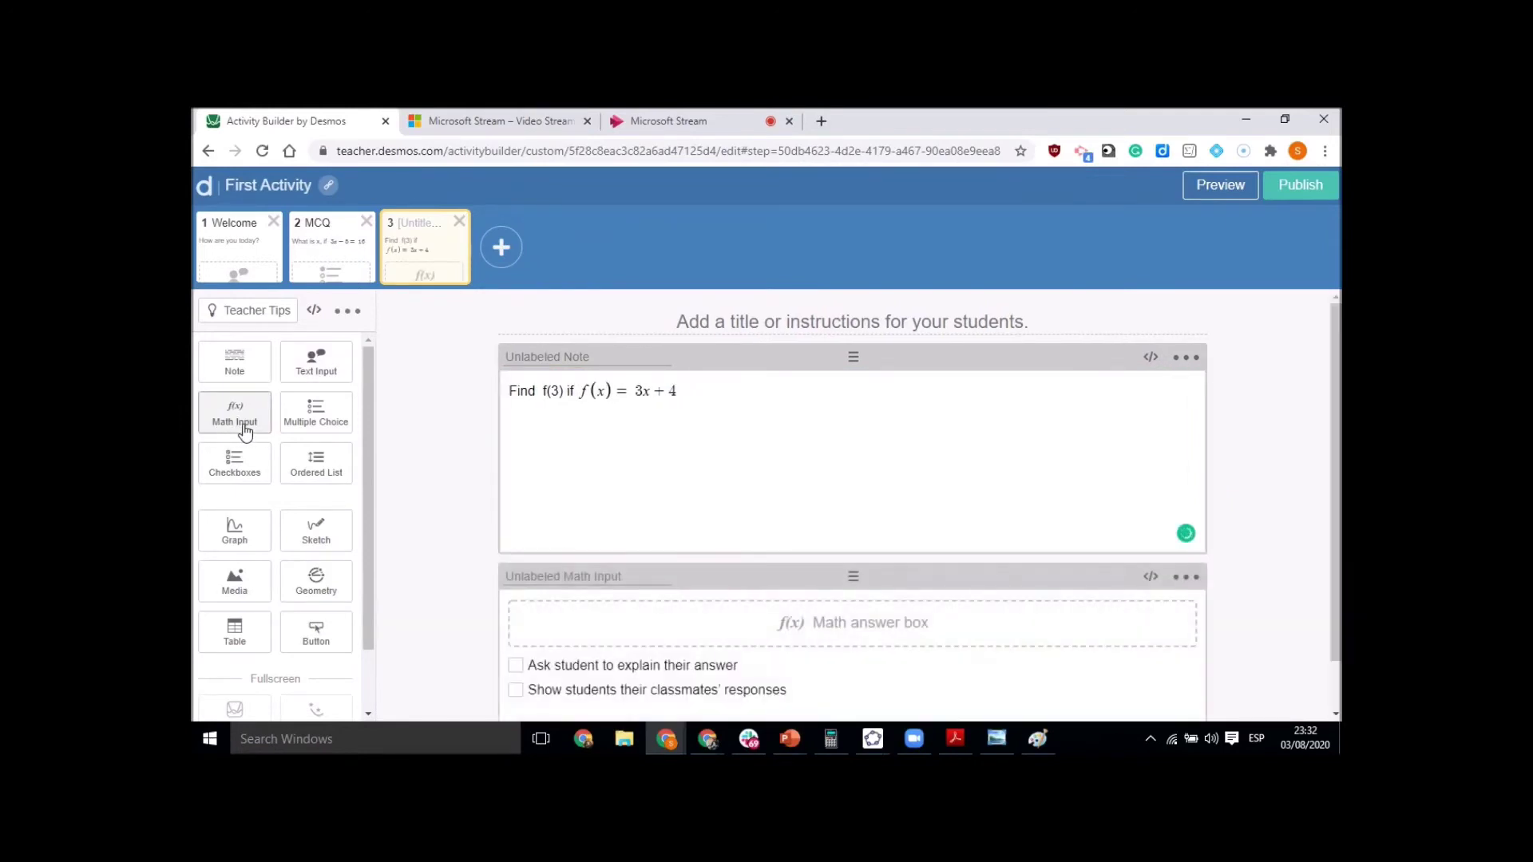
Preview screen 3 as a student and submit the answer 3(3)+4.
{"action": "left_click", "coordinate": [1208, 189]}
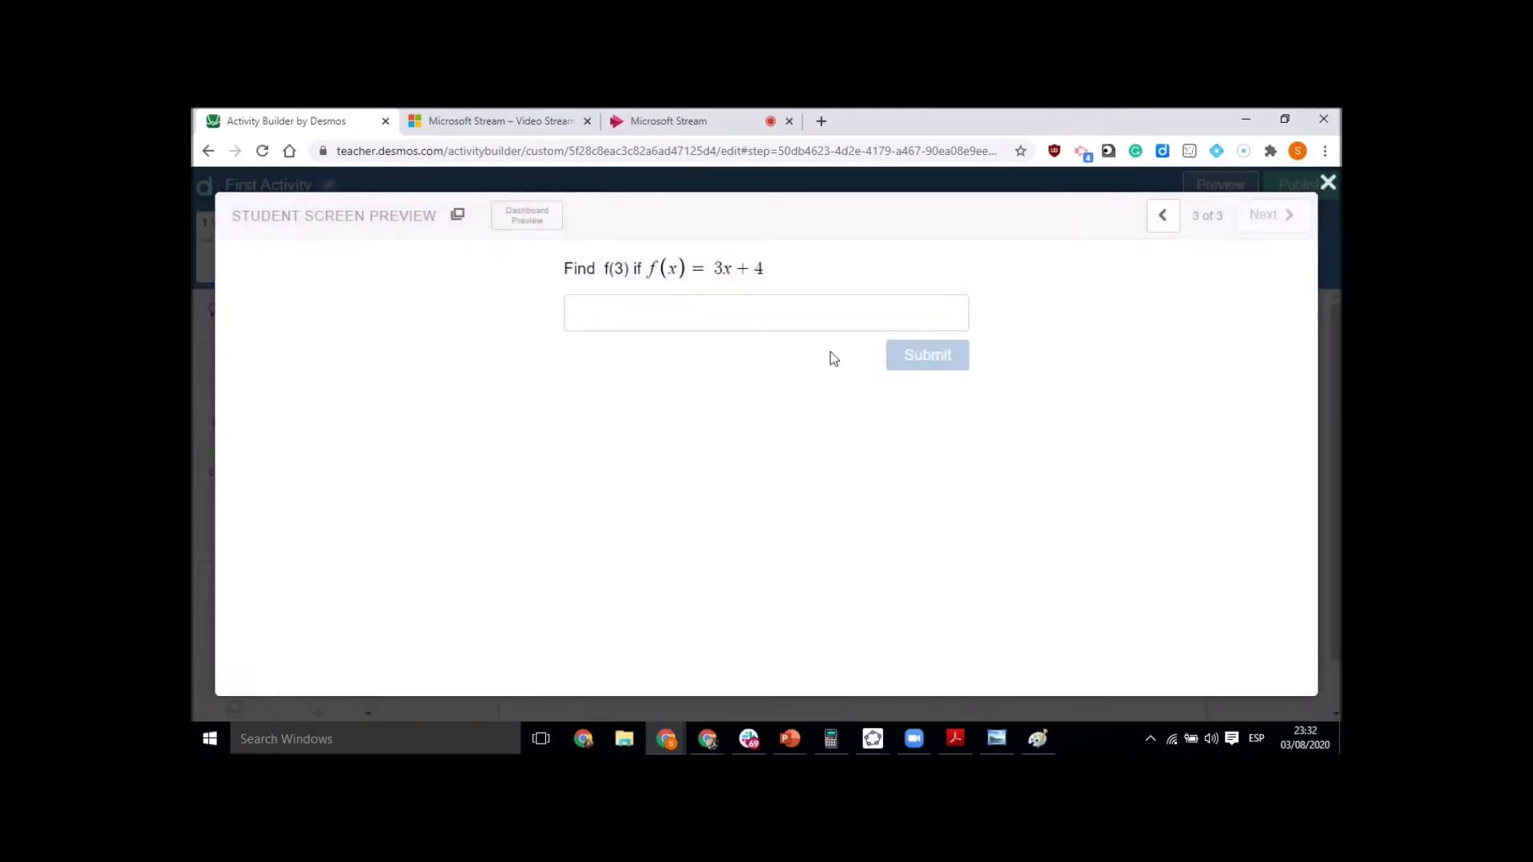
{"action": "left_click", "coordinate": [636, 308]}
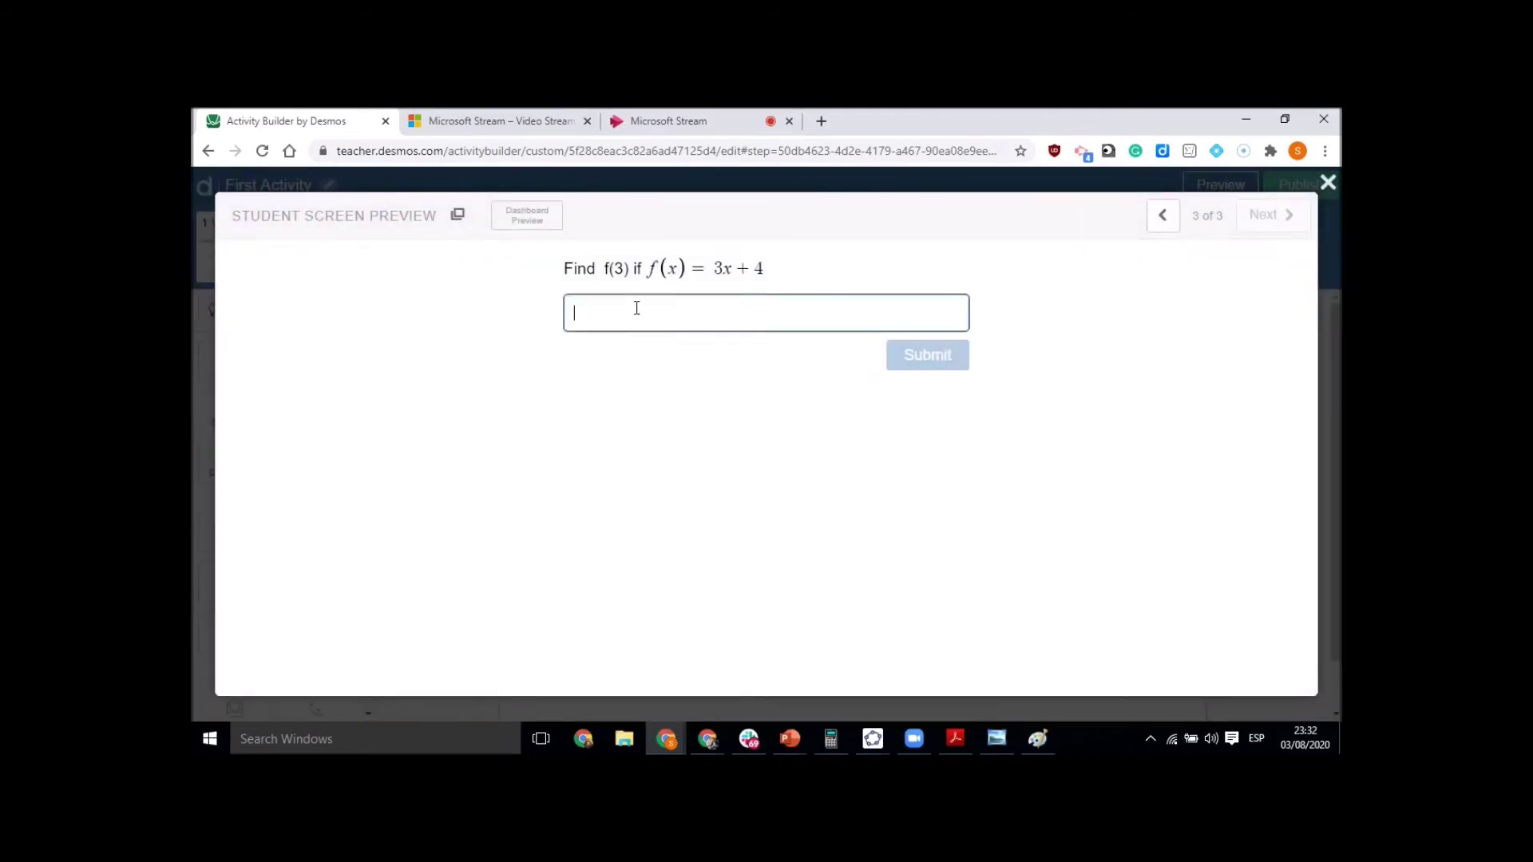
{"action": "type", "text": "3()"}
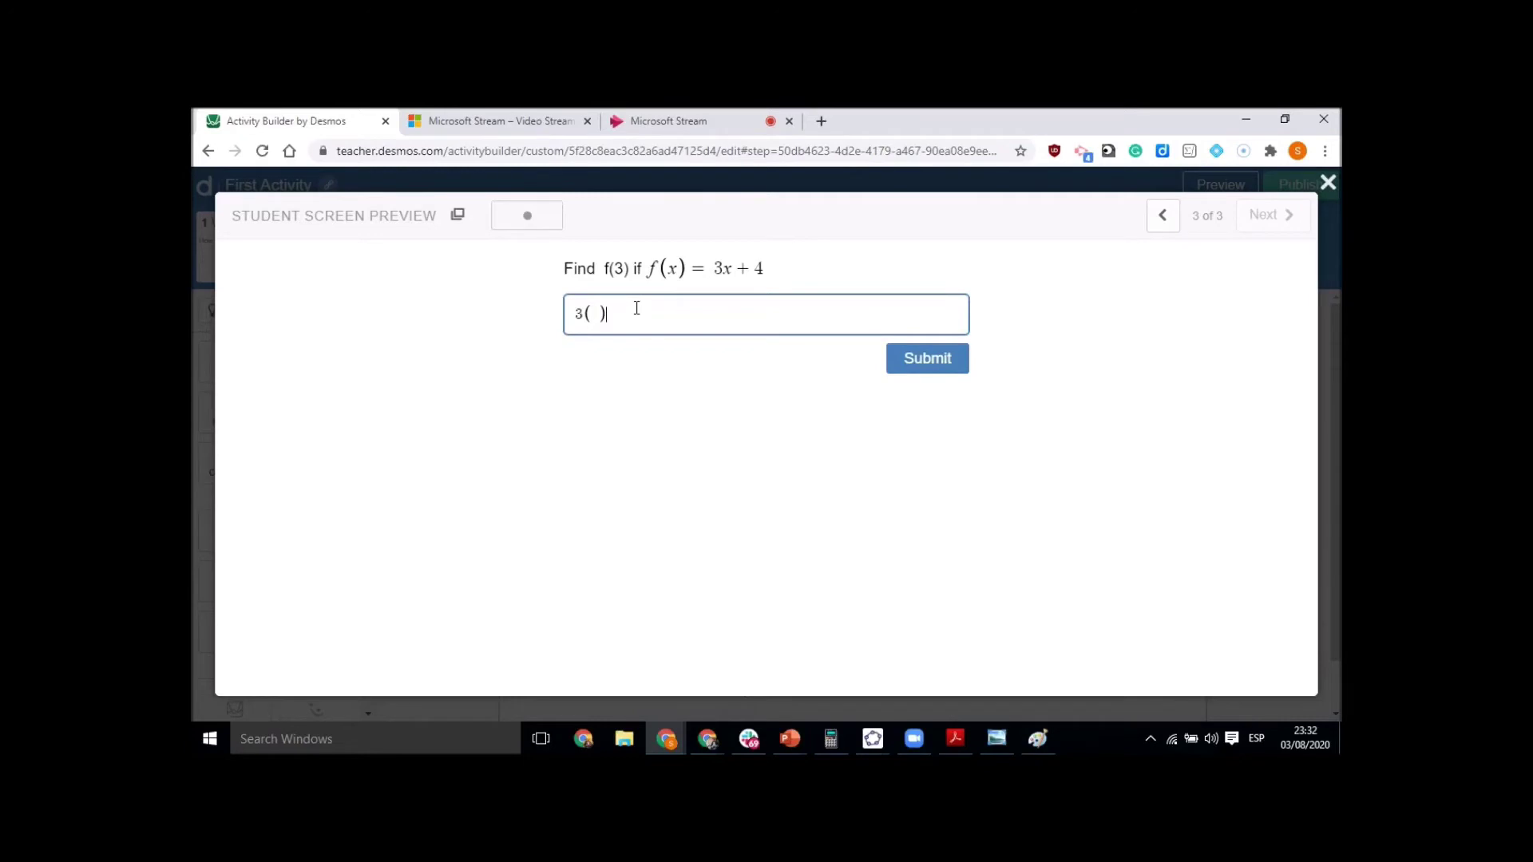
{"action": "type", "text": "3)+4"}
{"action": "key", "text": "Return"}
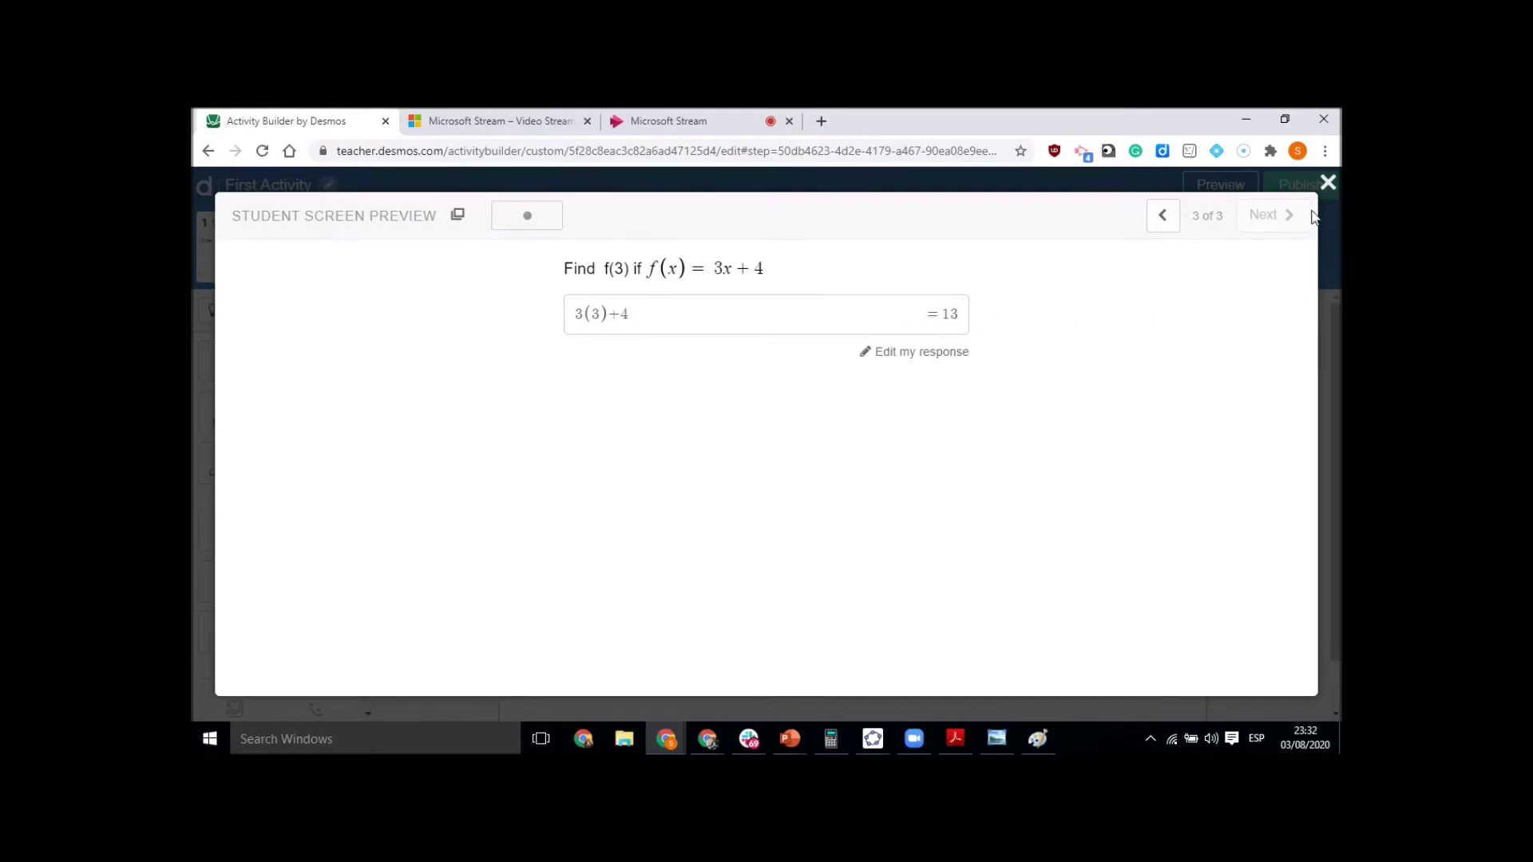
Edit the response to submit f(3) = 13, then resubmit it as just 13.
{"action": "left_click", "coordinate": [631, 317]}
{"action": "key", "text": "BackSpace"}
{"action": "key", "text": "BackSpace"}
{"action": "key", "text": "BackSpace"}
{"action": "key", "text": "BackSpace"}
{"action": "key", "text": "BackSpace"}
{"action": "key", "text": "BackSpace"}
{"action": "type", "text": "f(3)"}
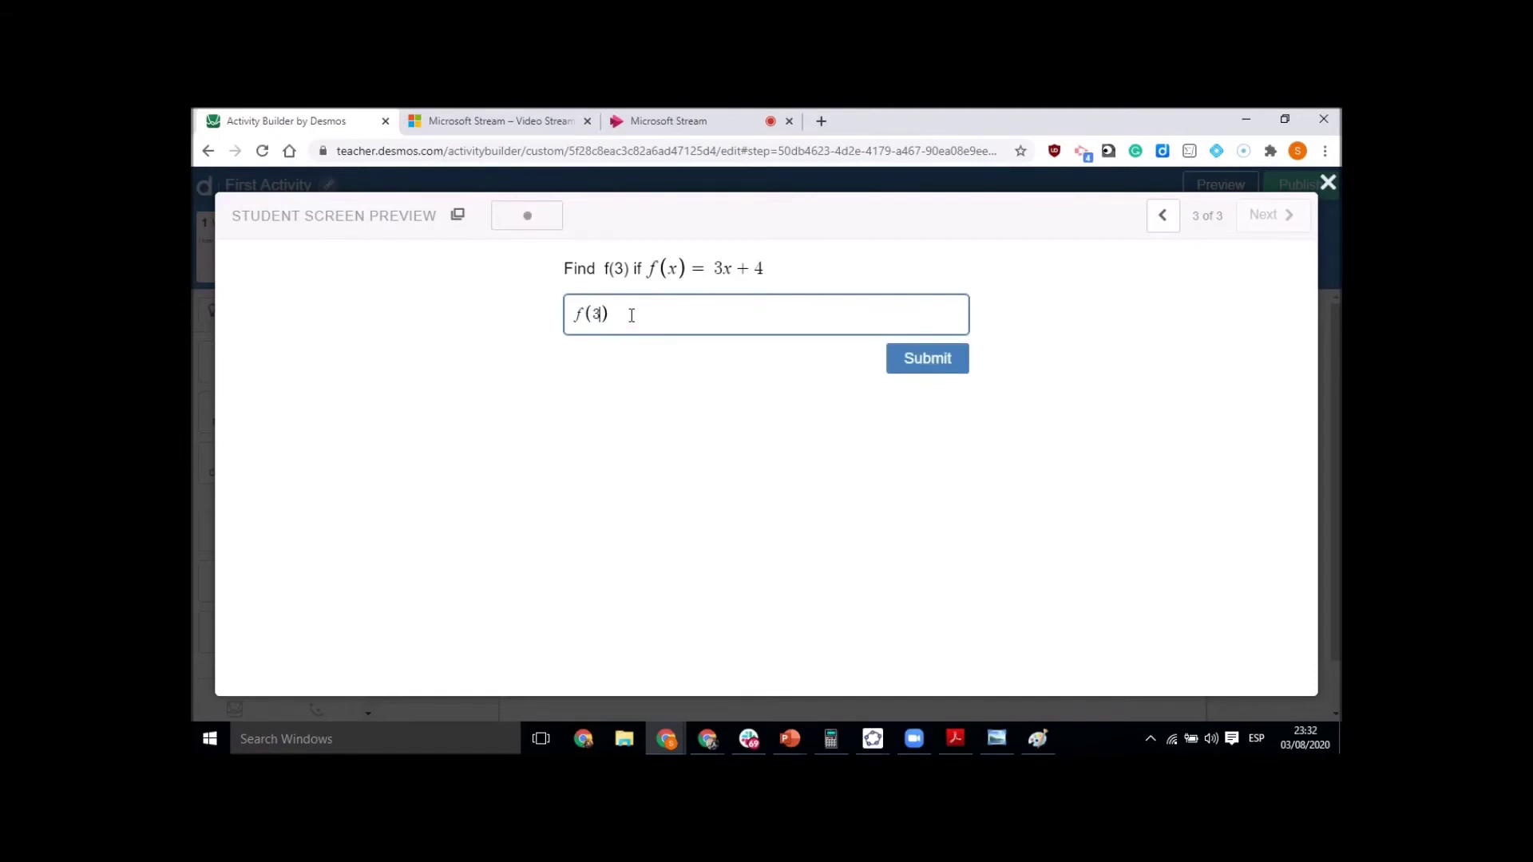
{"action": "type", "text": " = 13"}
{"action": "key", "text": "Return"}
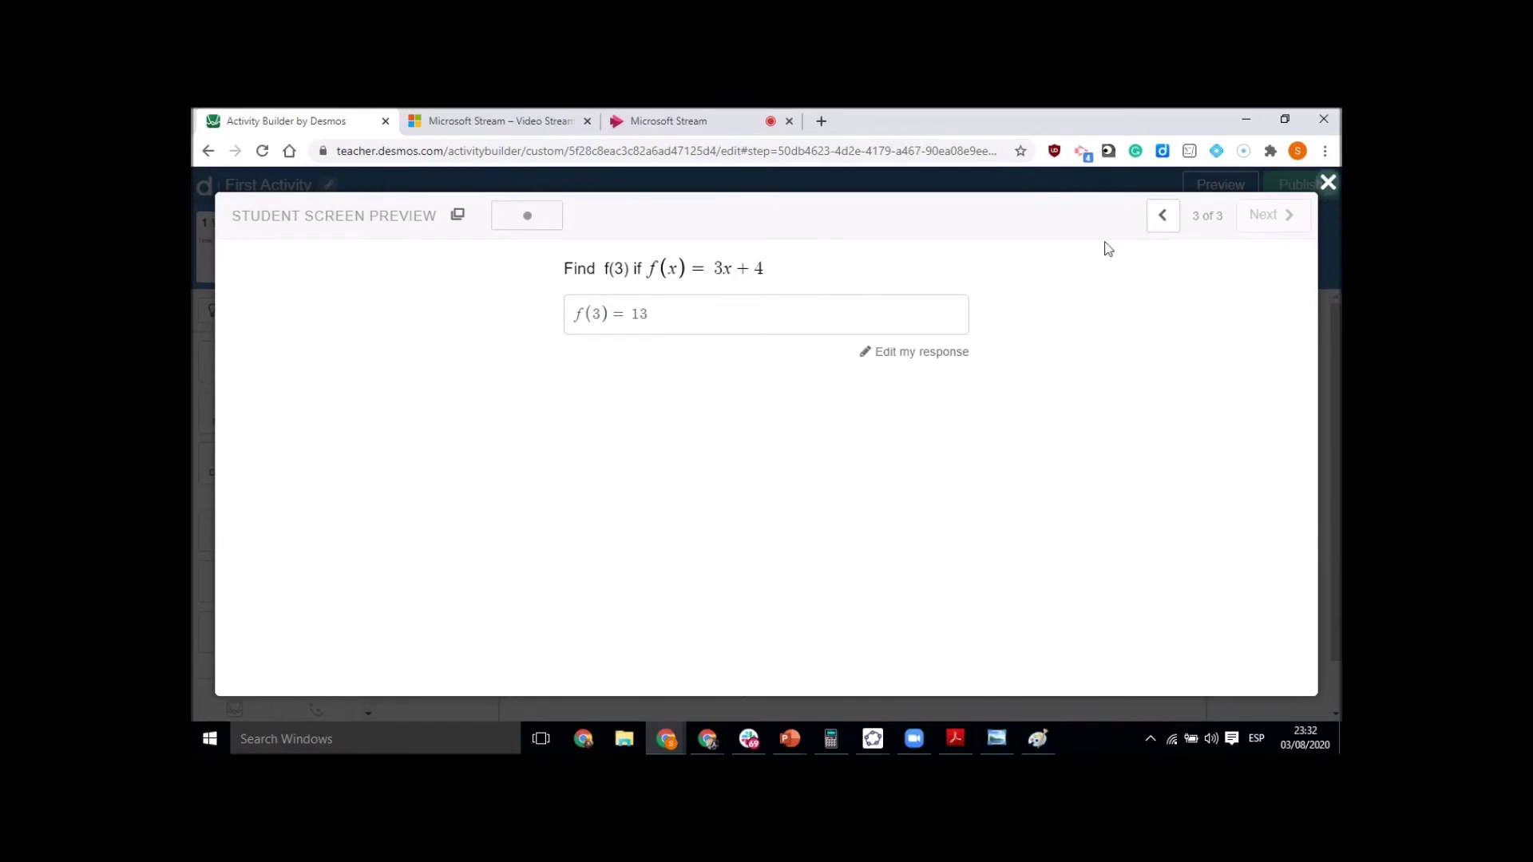
{"action": "left_click", "coordinate": [672, 318]}
{"action": "key", "text": "BackSpace"}
{"action": "key", "text": "BackSpace"}
{"action": "key", "text": "BackSpace"}
{"action": "key", "text": "BackSpace"}
{"action": "type", "text": "13"}
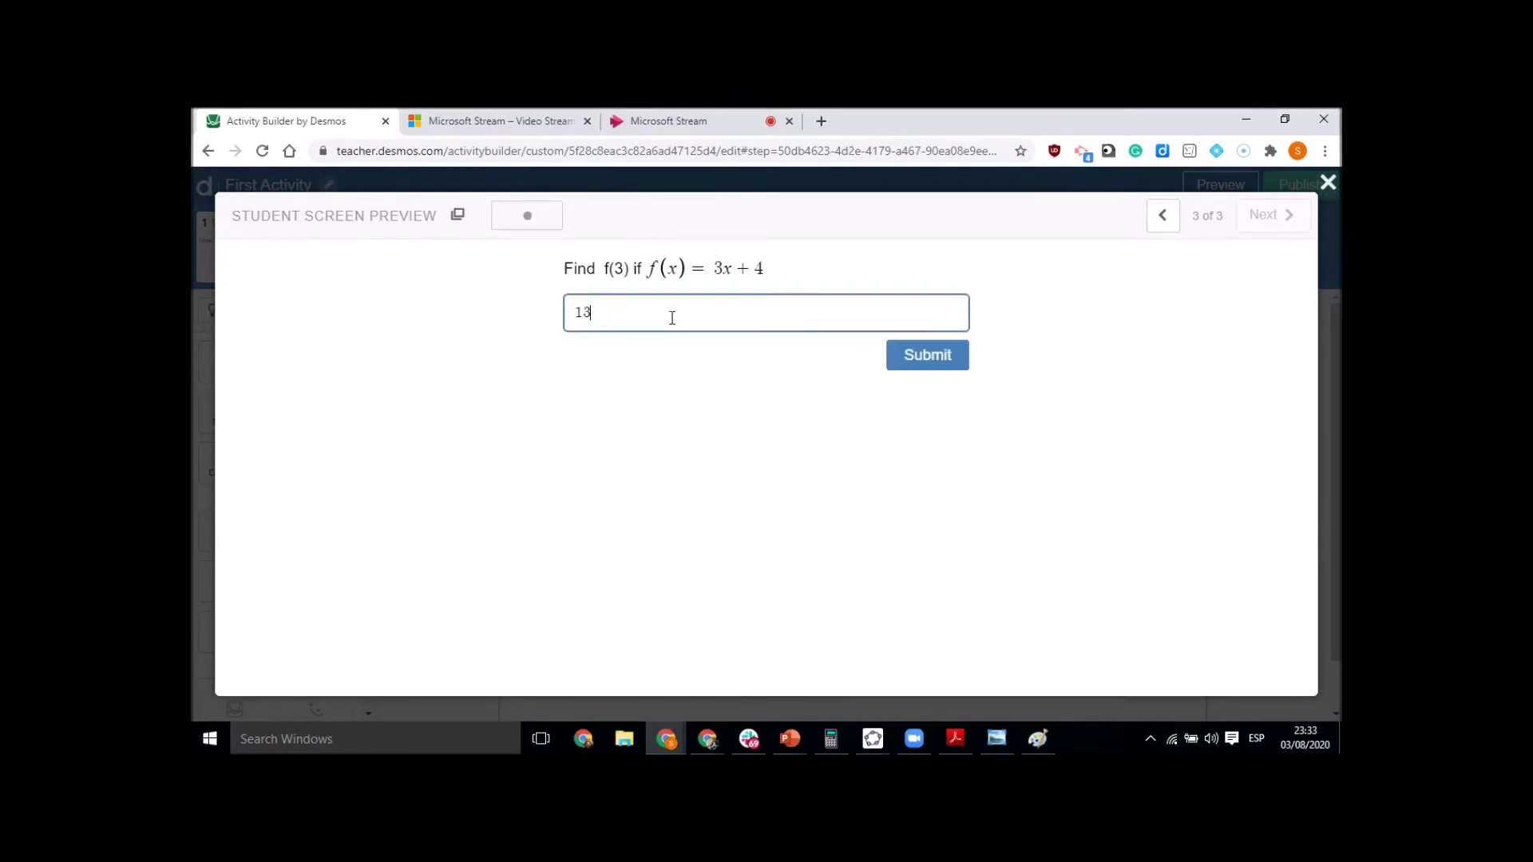
{"action": "key", "text": "Return"}
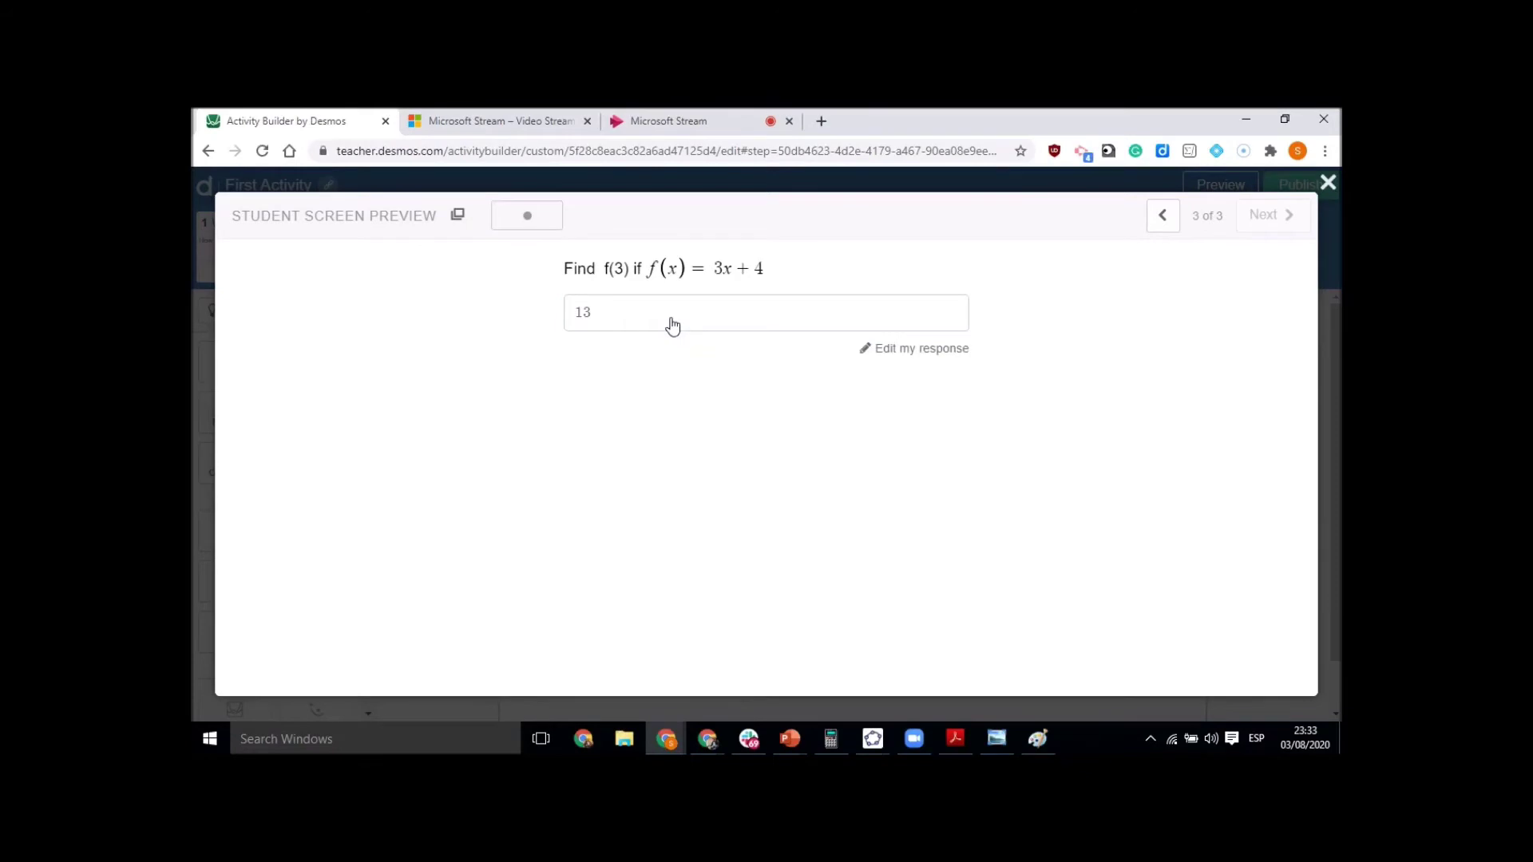
Close the student preview and add a new screen 4 containing a graph.
{"action": "left_click", "coordinate": [1328, 184]}
{"action": "scroll", "coordinate": [704, 507], "scroll_direction": "down", "scroll_amount": 1}
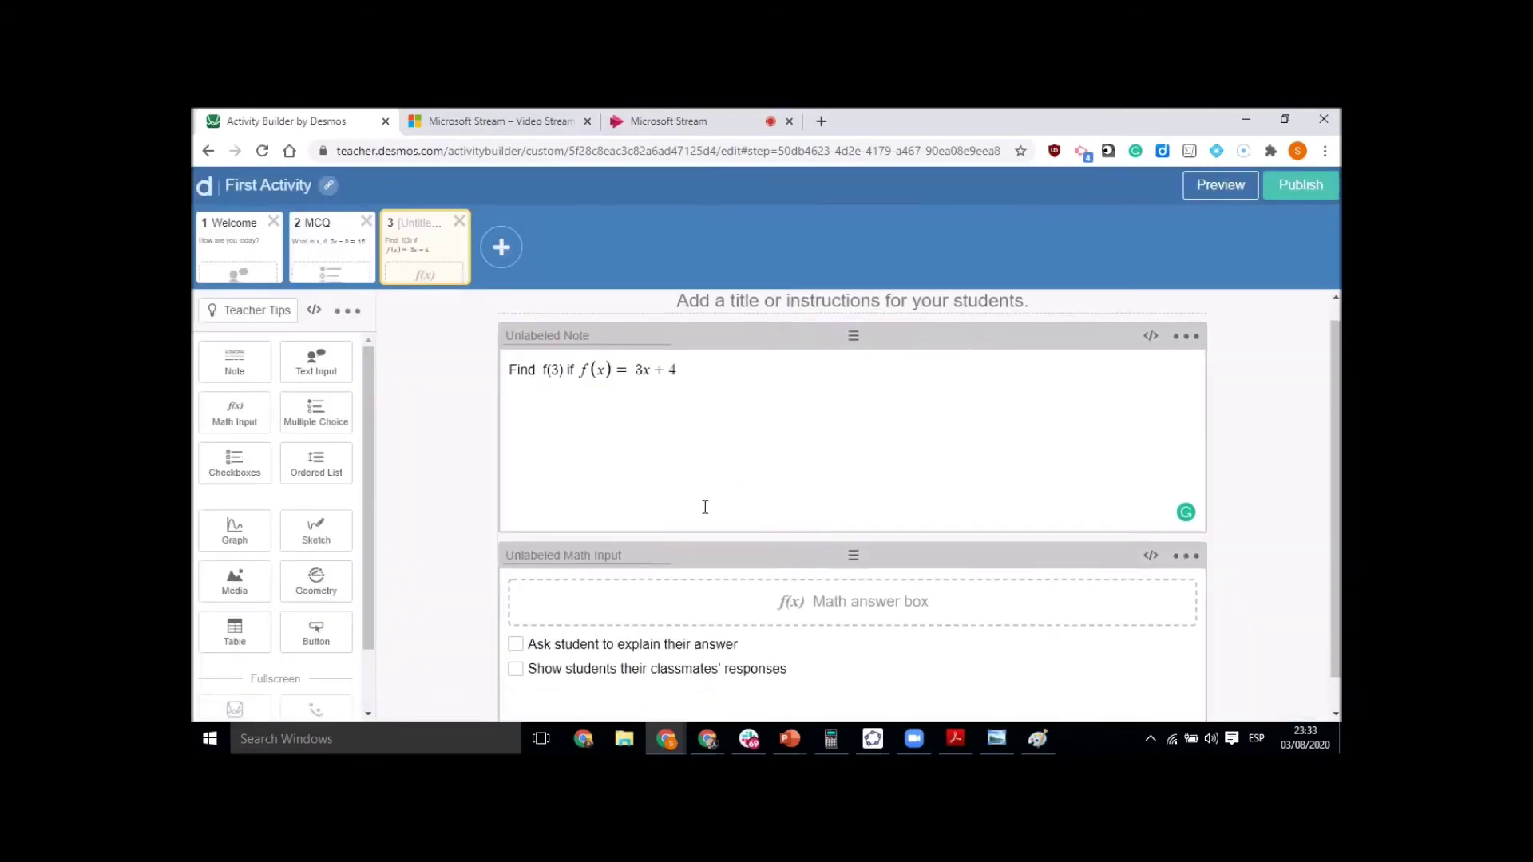
{"action": "scroll", "coordinate": [705, 506], "scroll_direction": "up", "scroll_amount": 1}
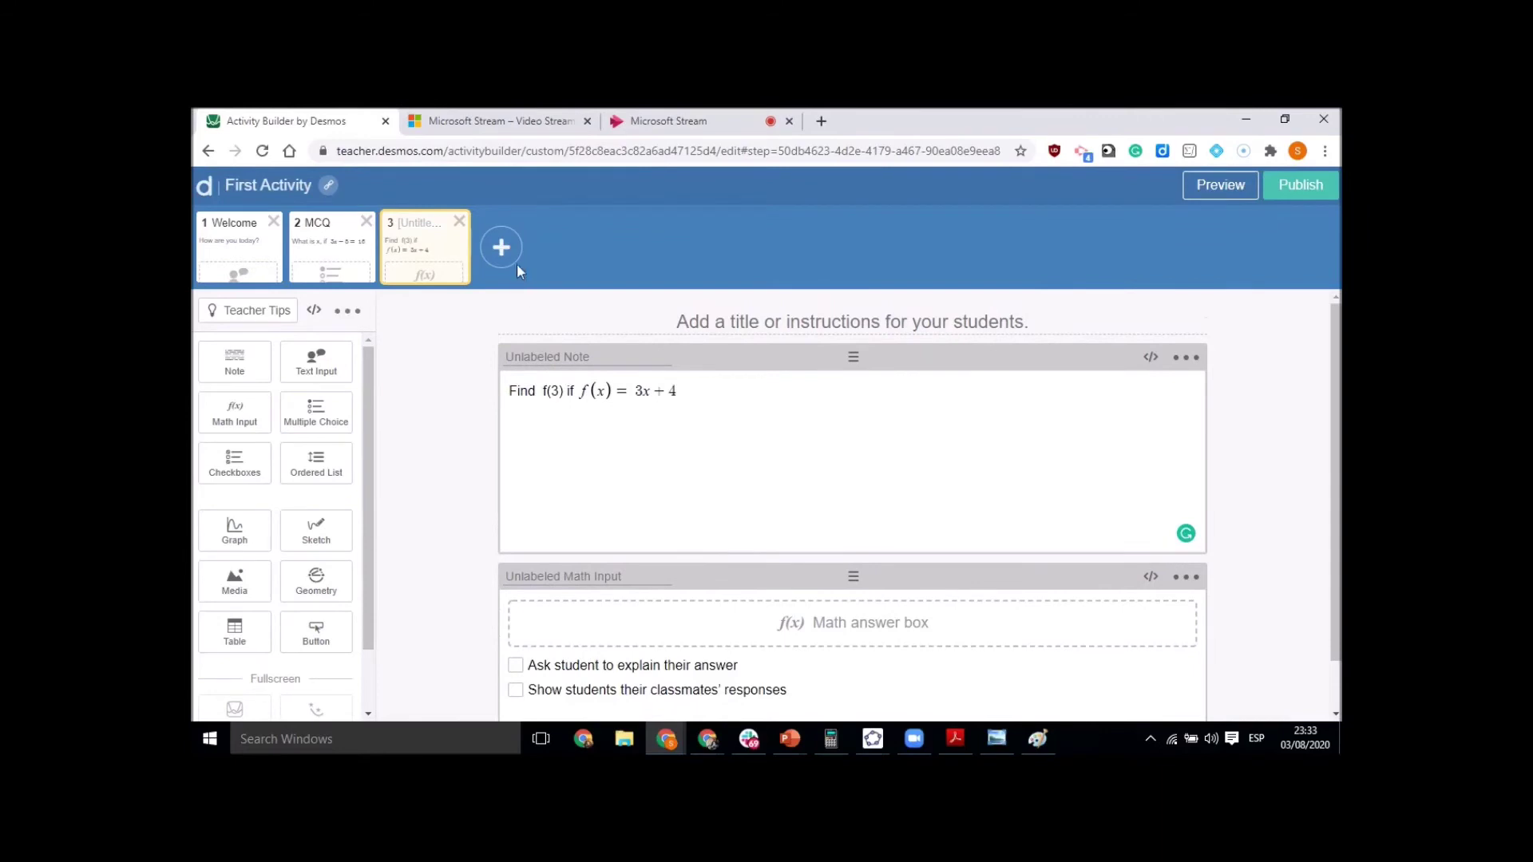
{"action": "left_click", "coordinate": [500, 249]}
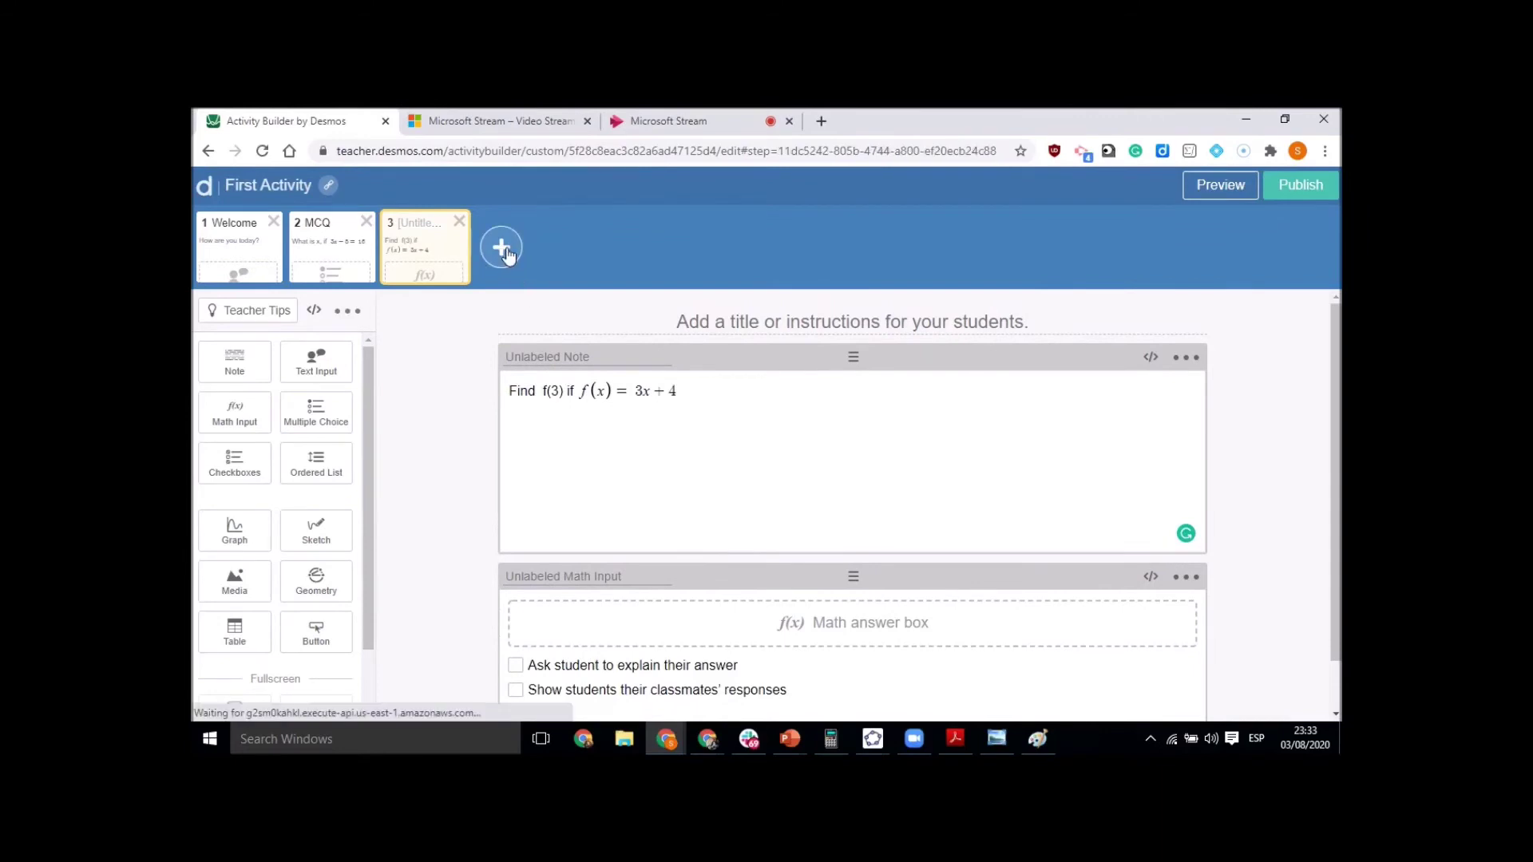
{"action": "left_click", "coordinate": [238, 542]}
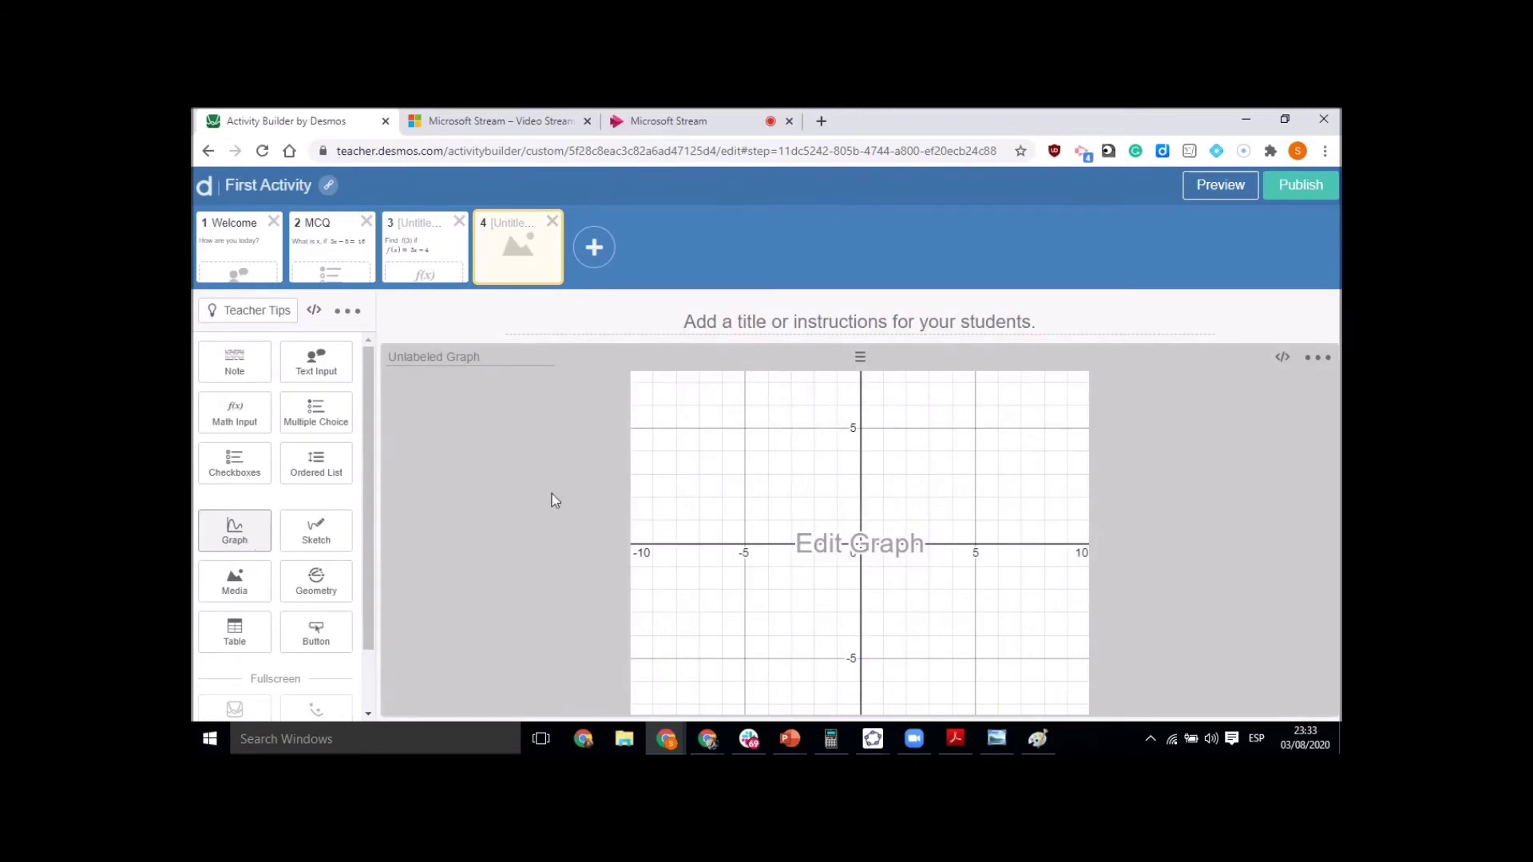
Plot (x-2)(x+3) in the graph editor, zoom out and shift the view left.
{"action": "left_click", "coordinate": [838, 554]}
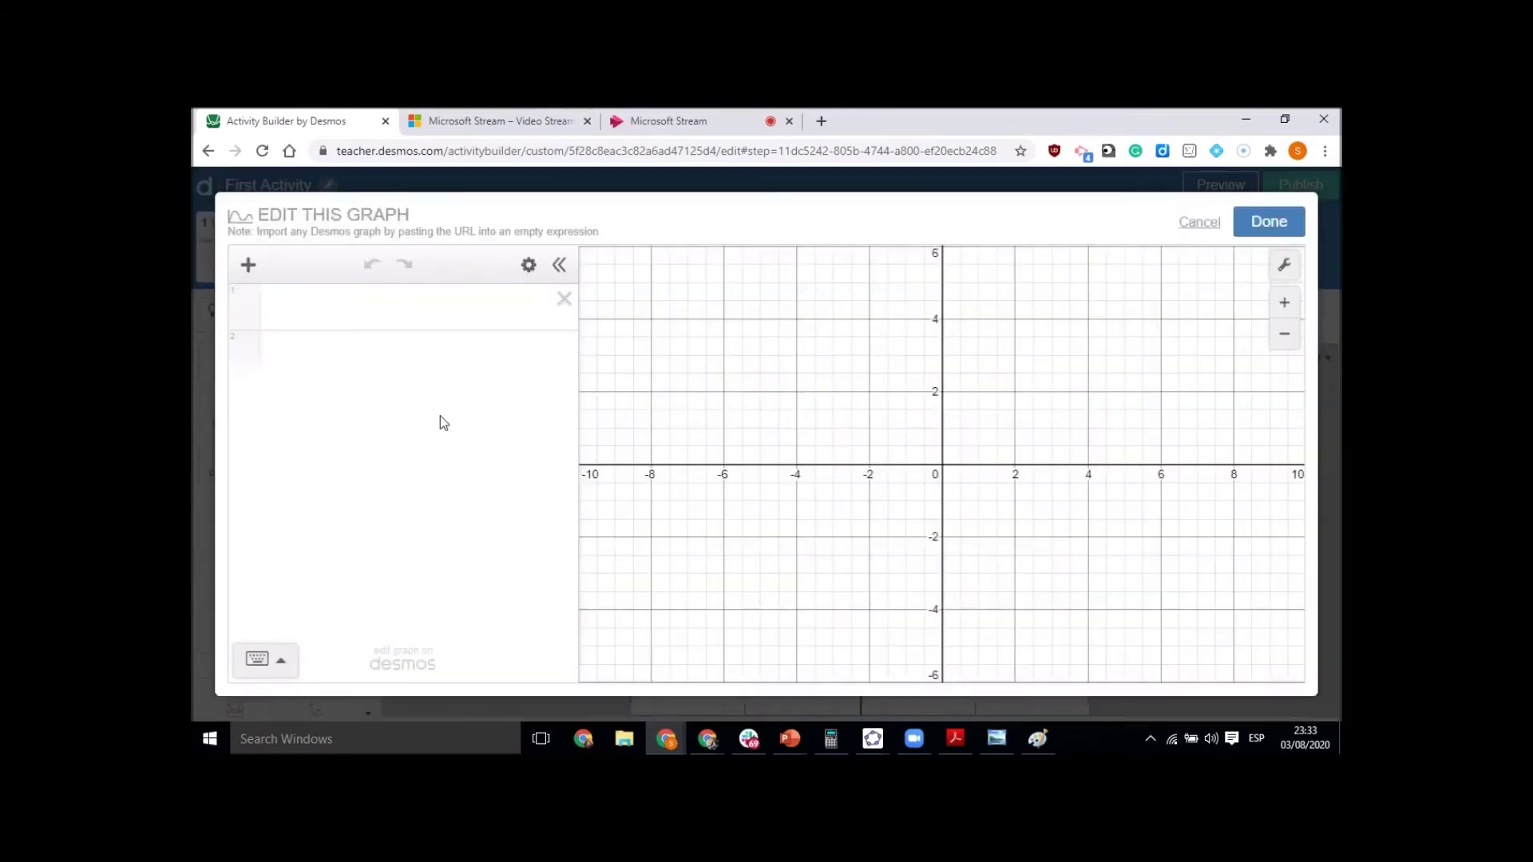
{"action": "left_click", "coordinate": [324, 312]}
{"action": "type", "text": "(x-"}
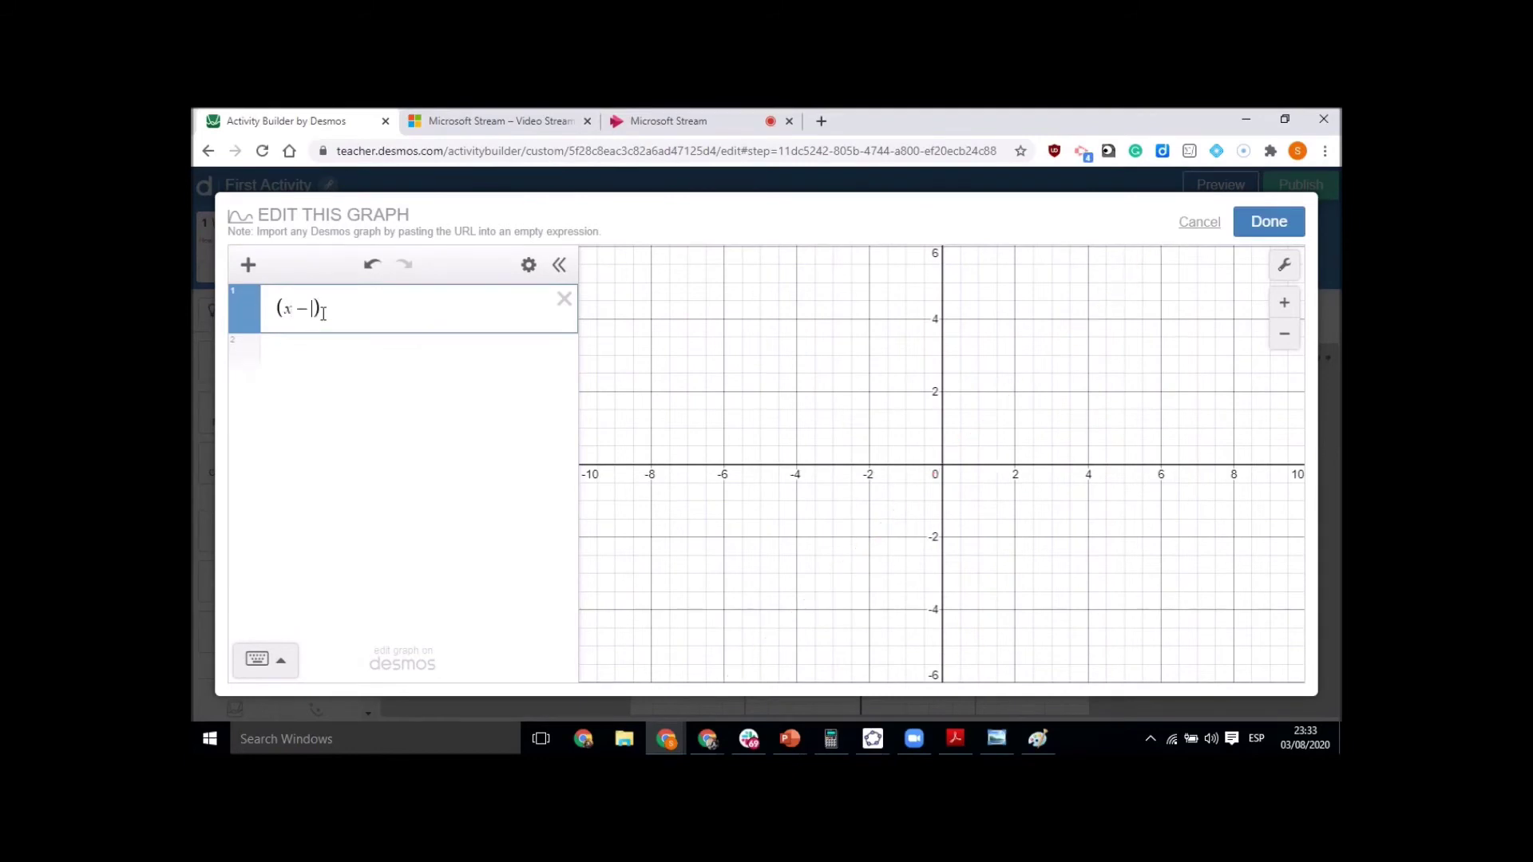
{"action": "type", "text": "2)(x+3"}
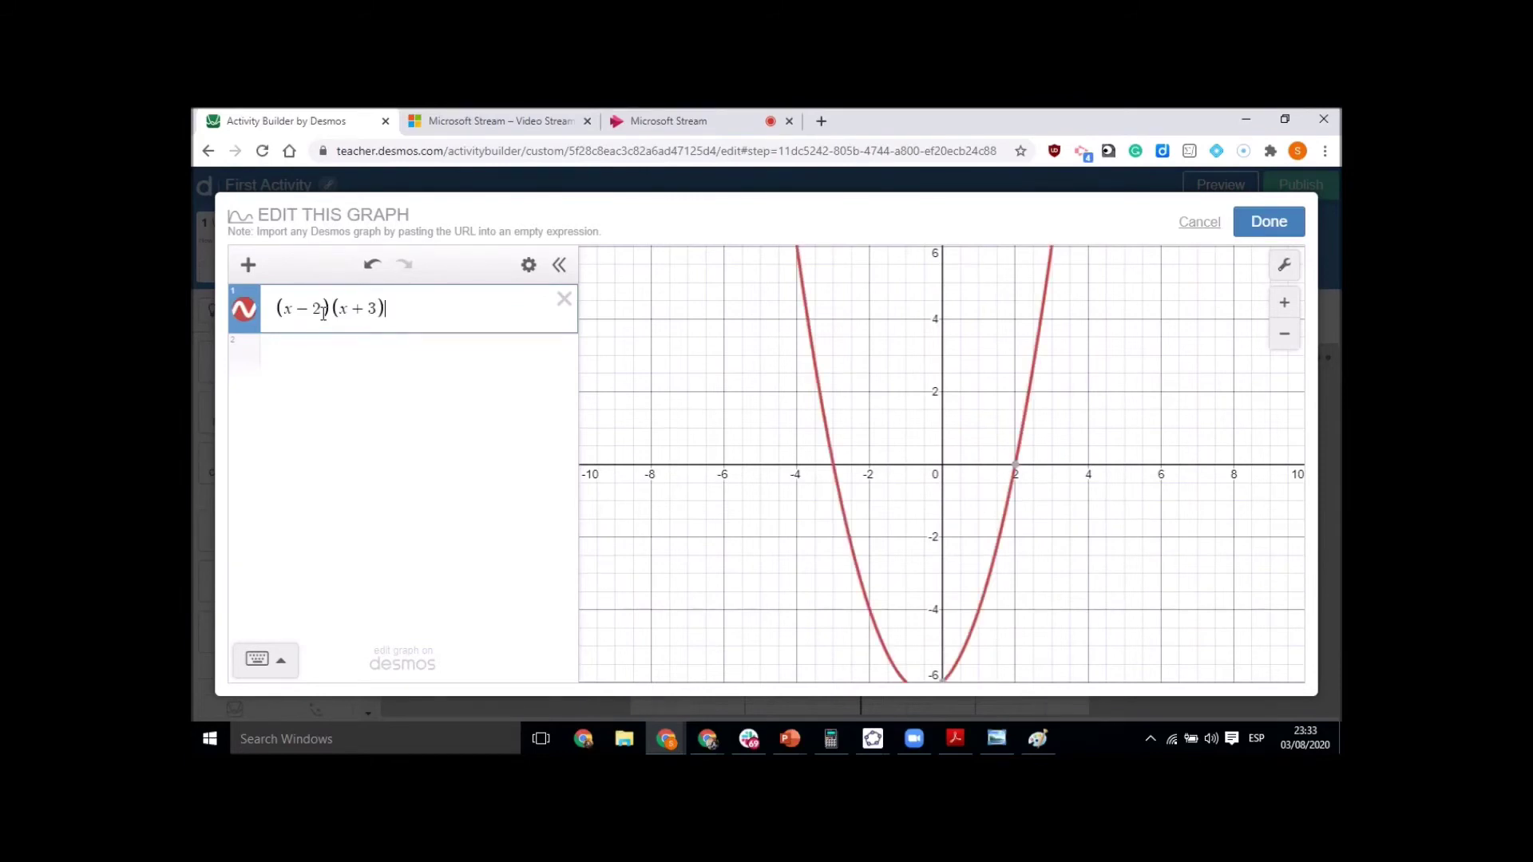
{"action": "left_click", "coordinate": [1283, 335]}
{"action": "left_click_drag", "start_coordinate": [1110, 459], "coordinate": [1009, 469]}
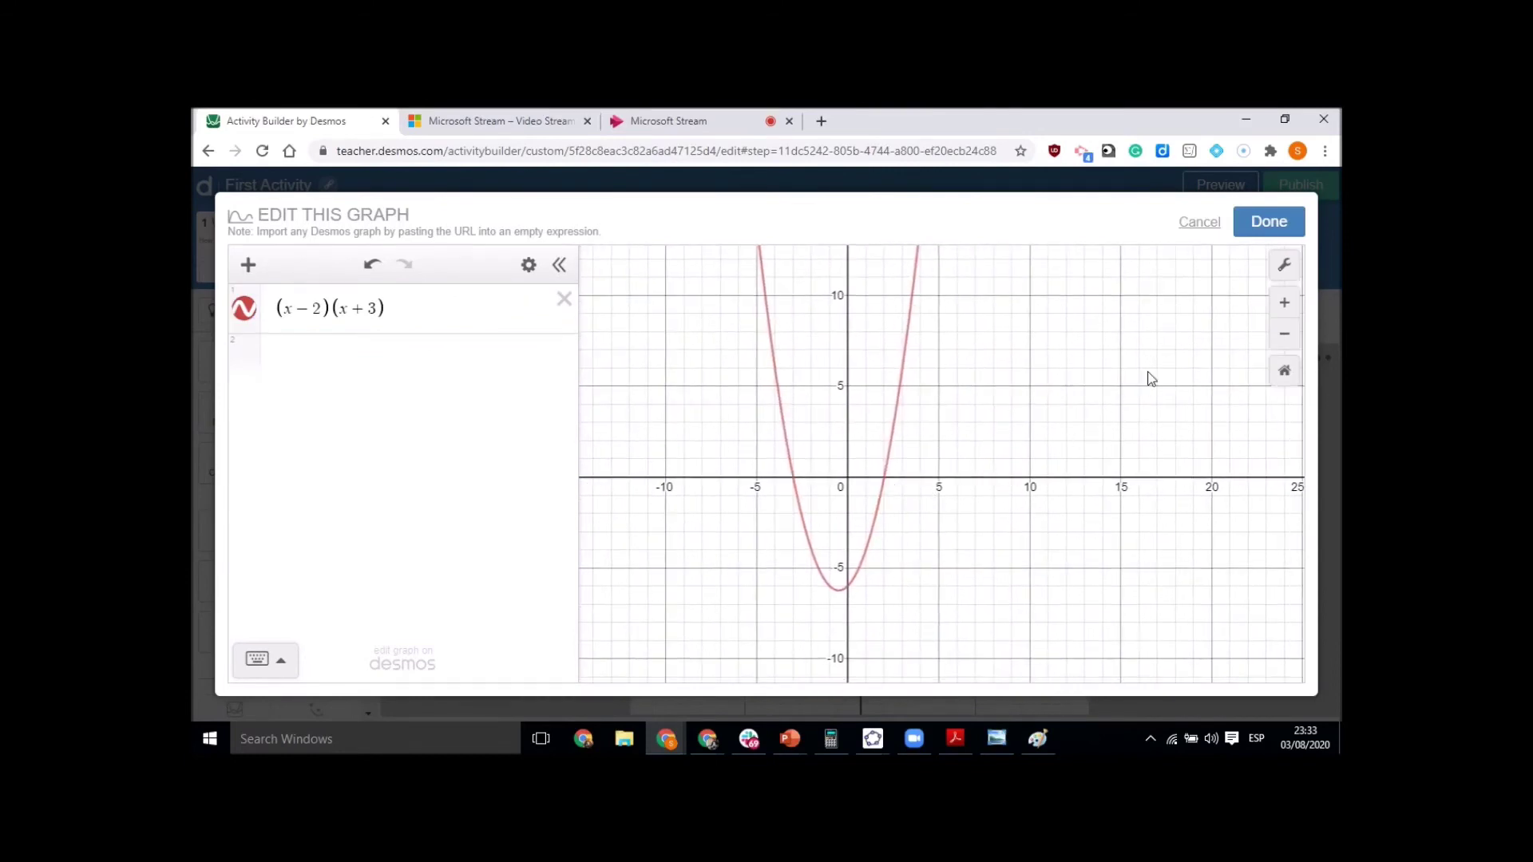
Close the graph editor and add a table with rows 'A Root' and 'Second Root'.
{"action": "left_click", "coordinate": [1266, 225]}
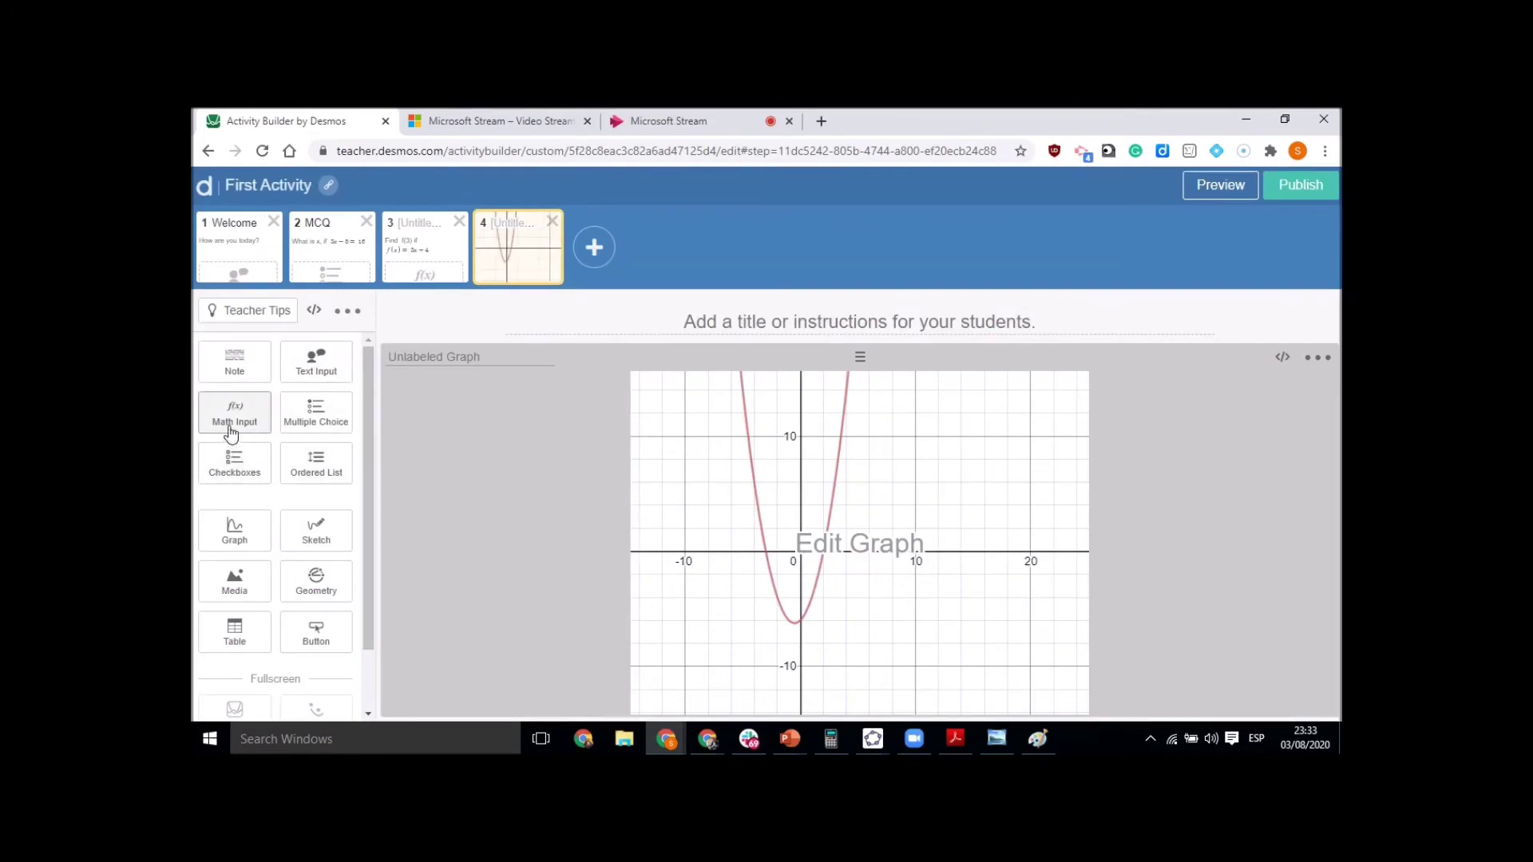
{"action": "left_click", "coordinate": [239, 640]}
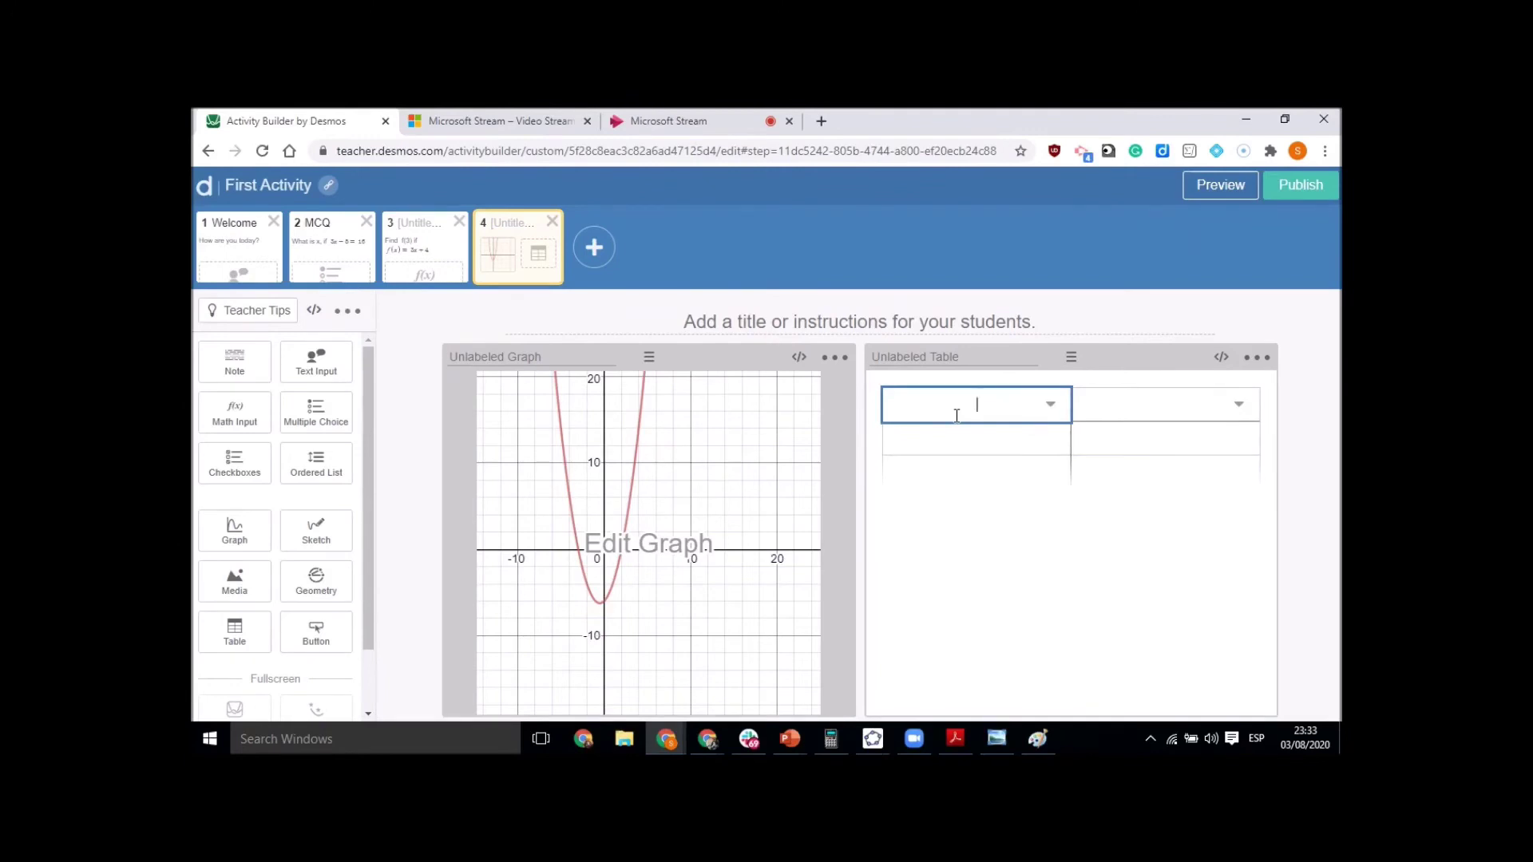
{"action": "left_click", "coordinate": [962, 442]}
{"action": "type", "text": "A"}
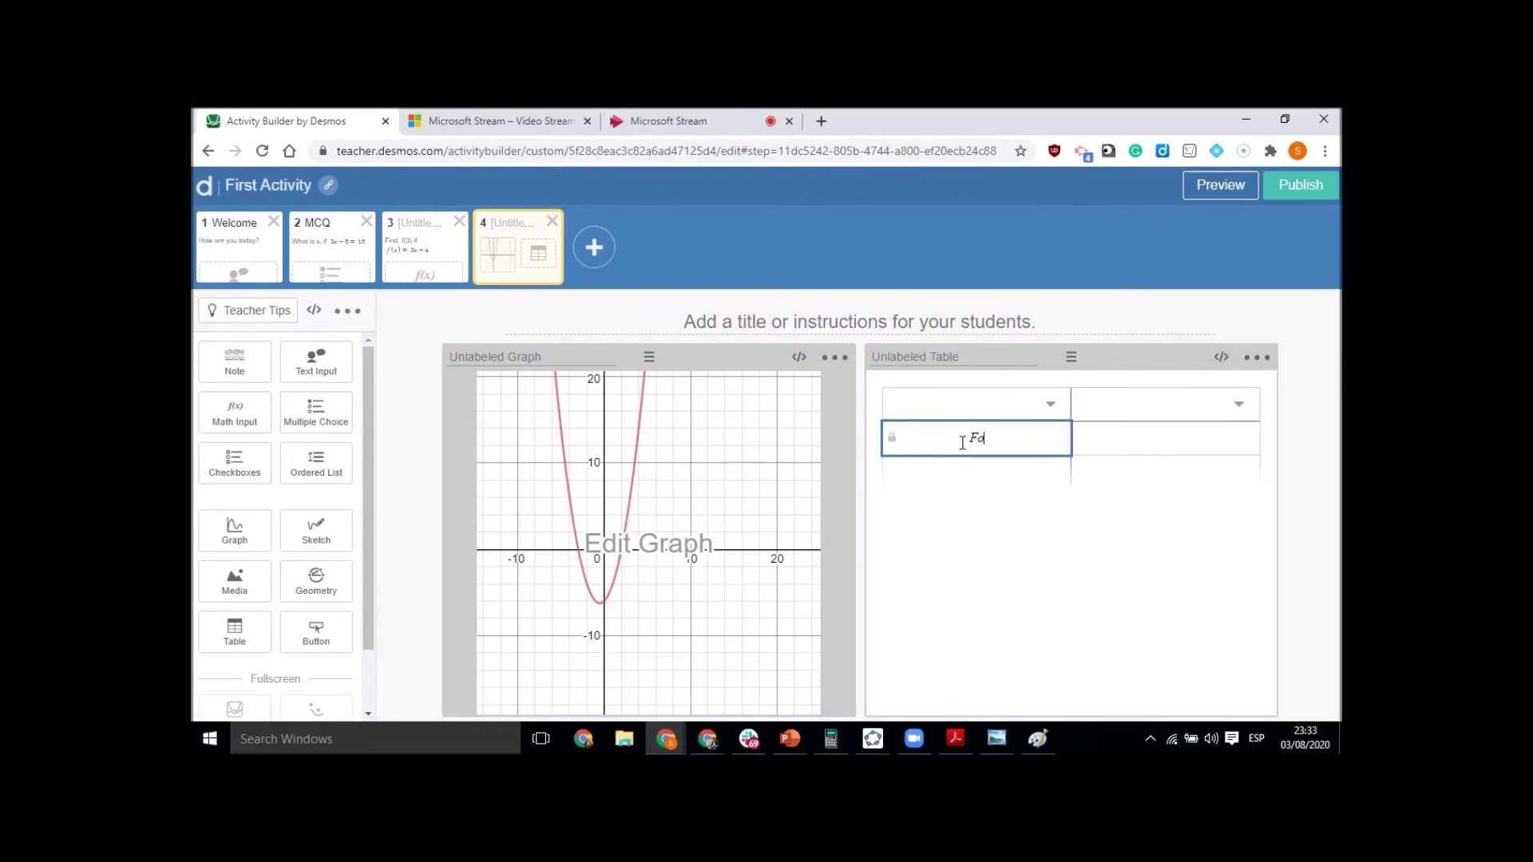
{"action": "type", "text": "Root"}
{"action": "left_click", "coordinate": [967, 471]}
{"action": "type", "text": "Second Rot"}
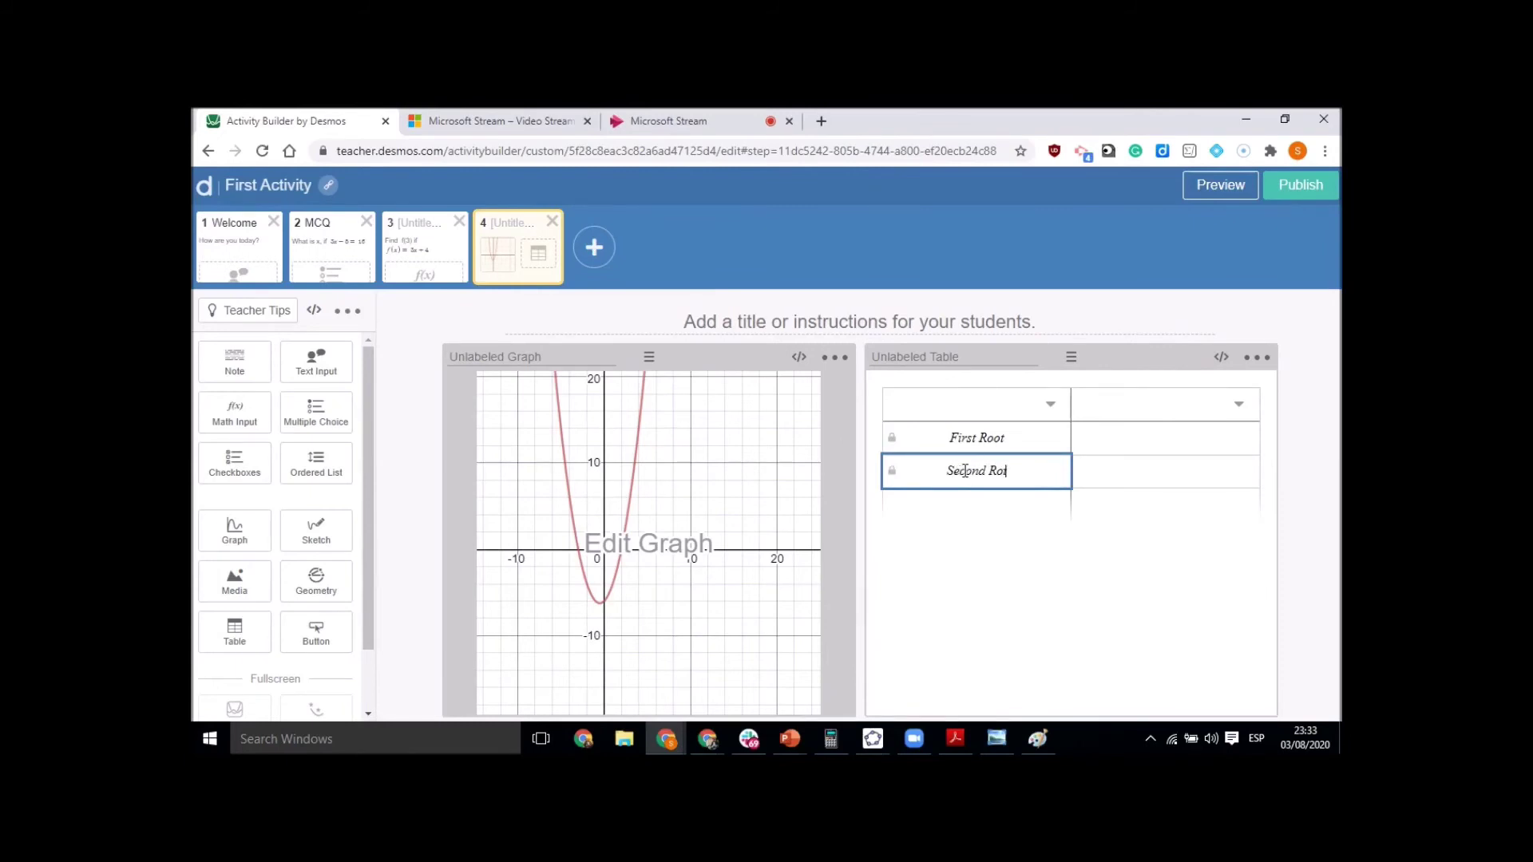
{"action": "key", "text": "BackSpace"}
{"action": "type", "text": "ot"}
Title screen 4 'Find the roots of the given quadratic' and preview it as a student.
{"action": "left_click", "coordinate": [926, 321]}
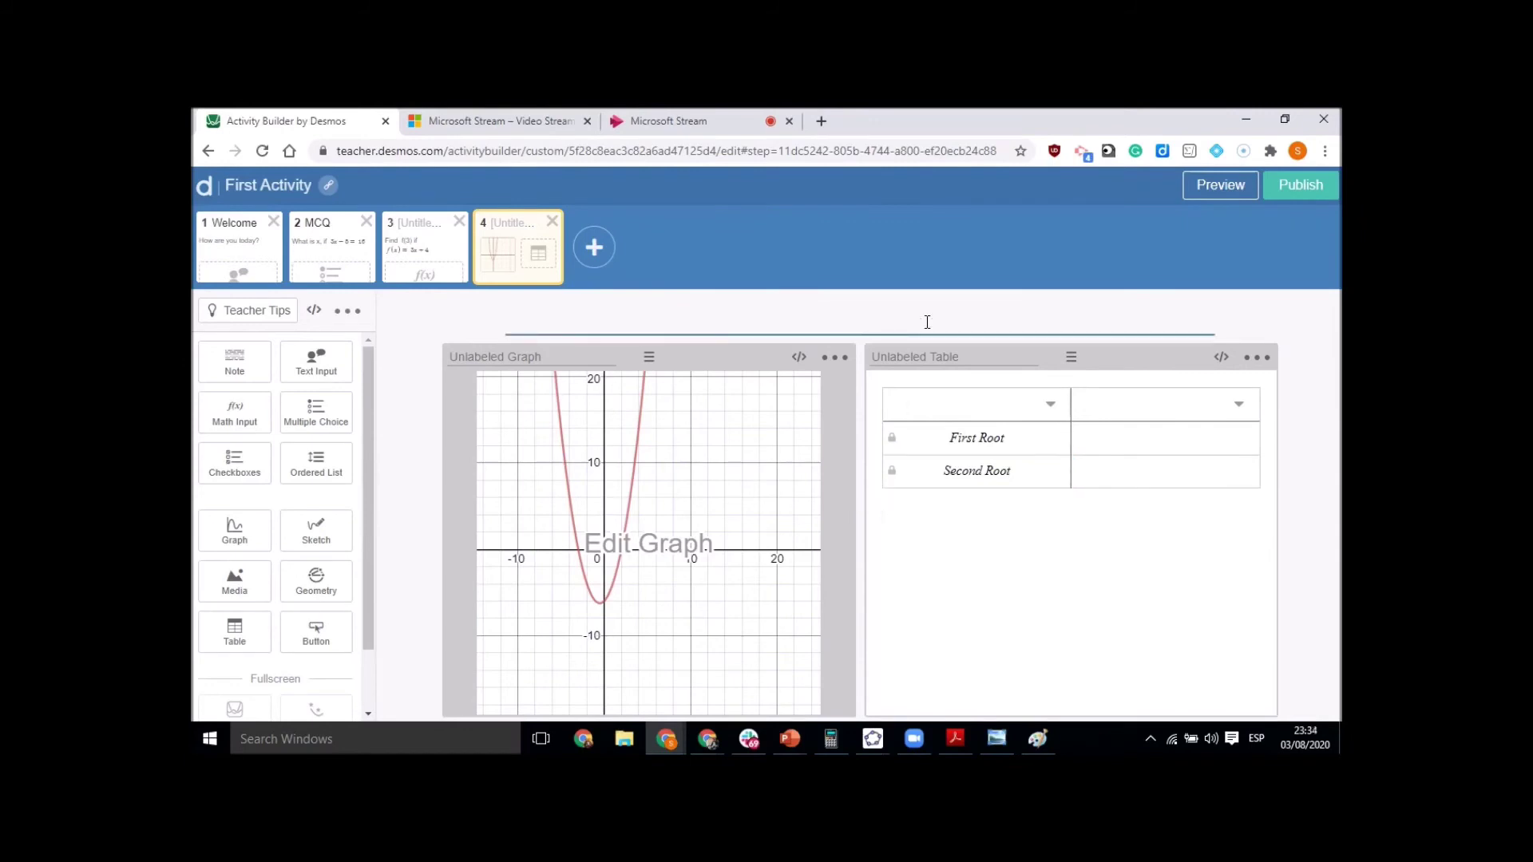
{"action": "type", "text": "Fins"}
{"action": "key", "text": "BackSpace"}
{"action": "key", "text": "BackSpace"}
{"action": "type", "text": "d the roots of the given"}
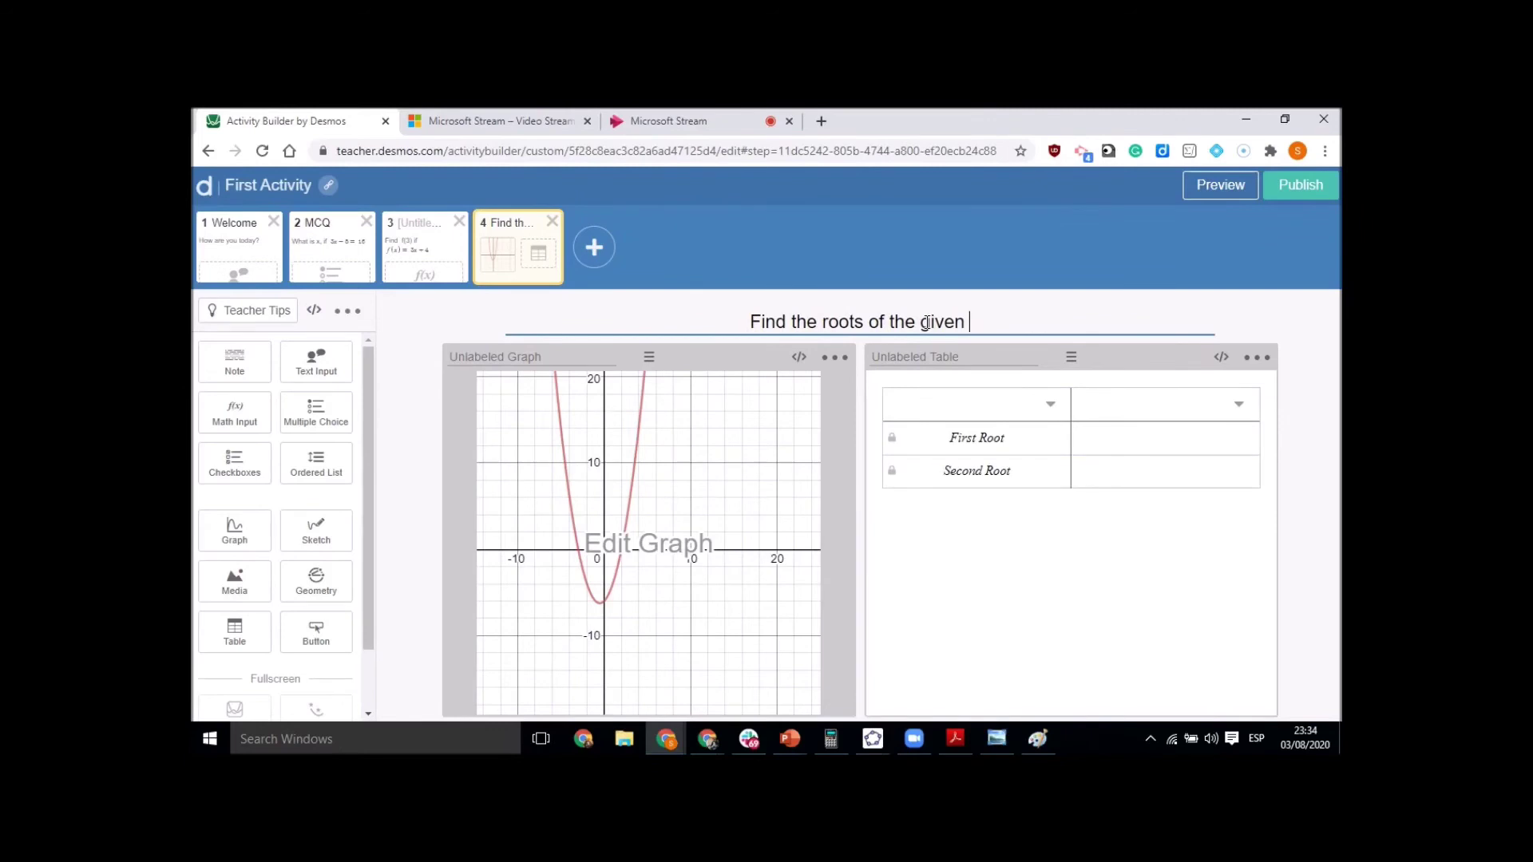
{"action": "type", "text": " quadr"}
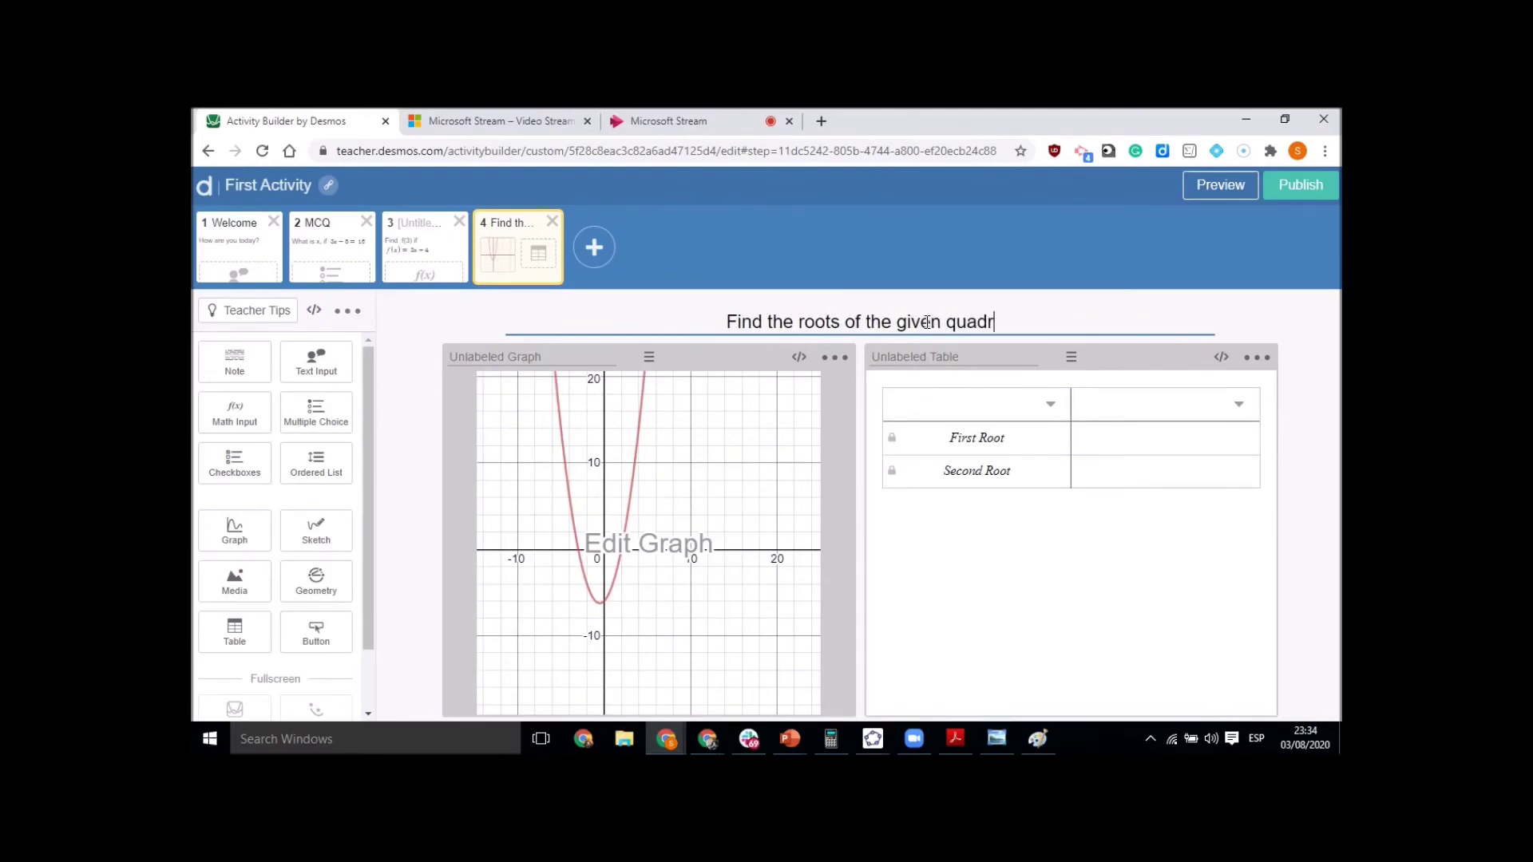
{"action": "type", "text": "atic"}
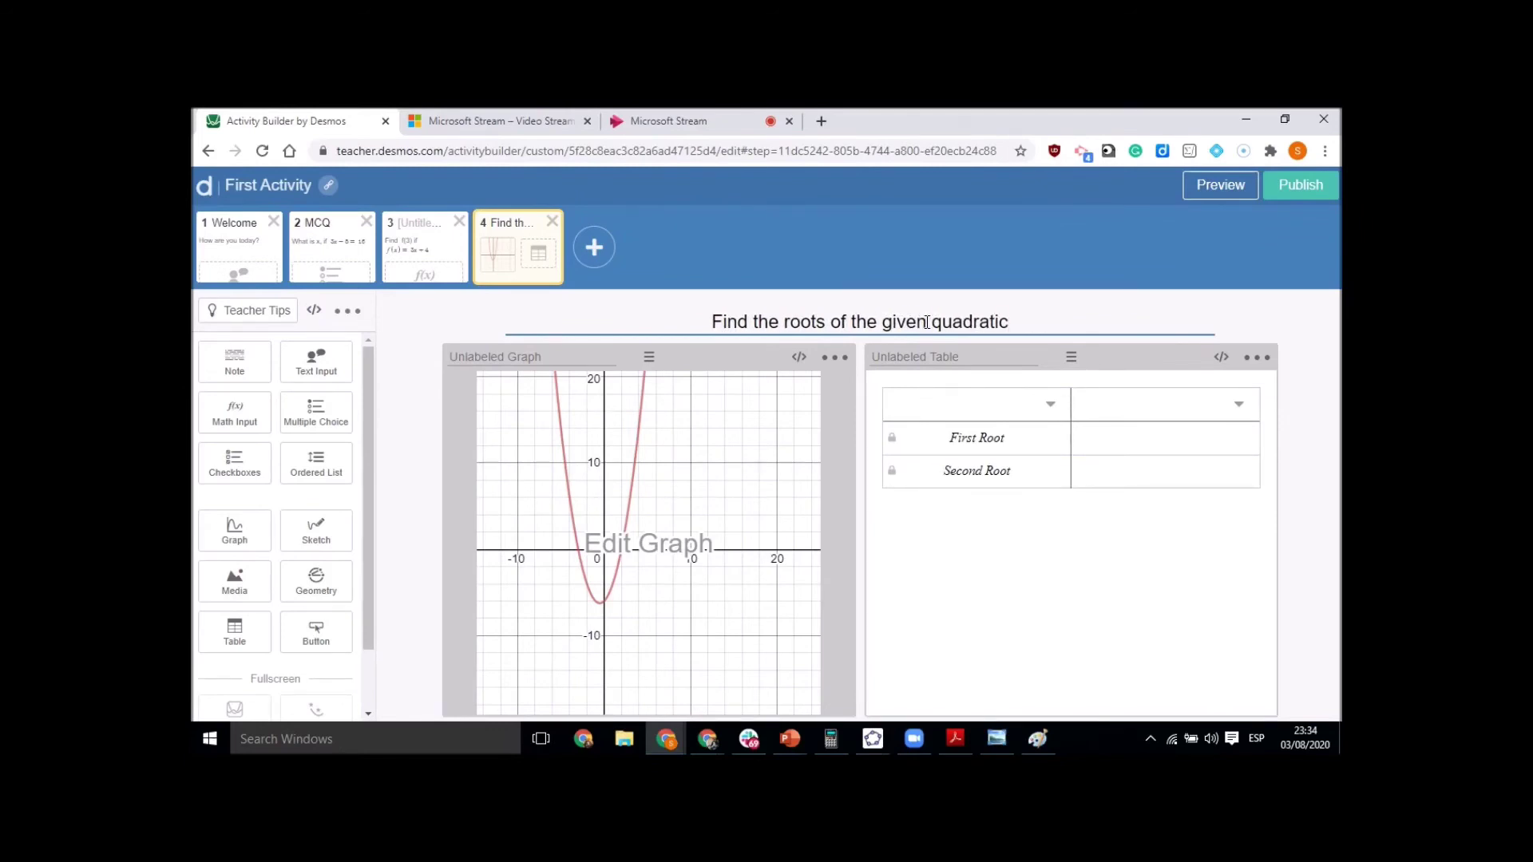
{"action": "left_click", "coordinate": [1211, 190]}
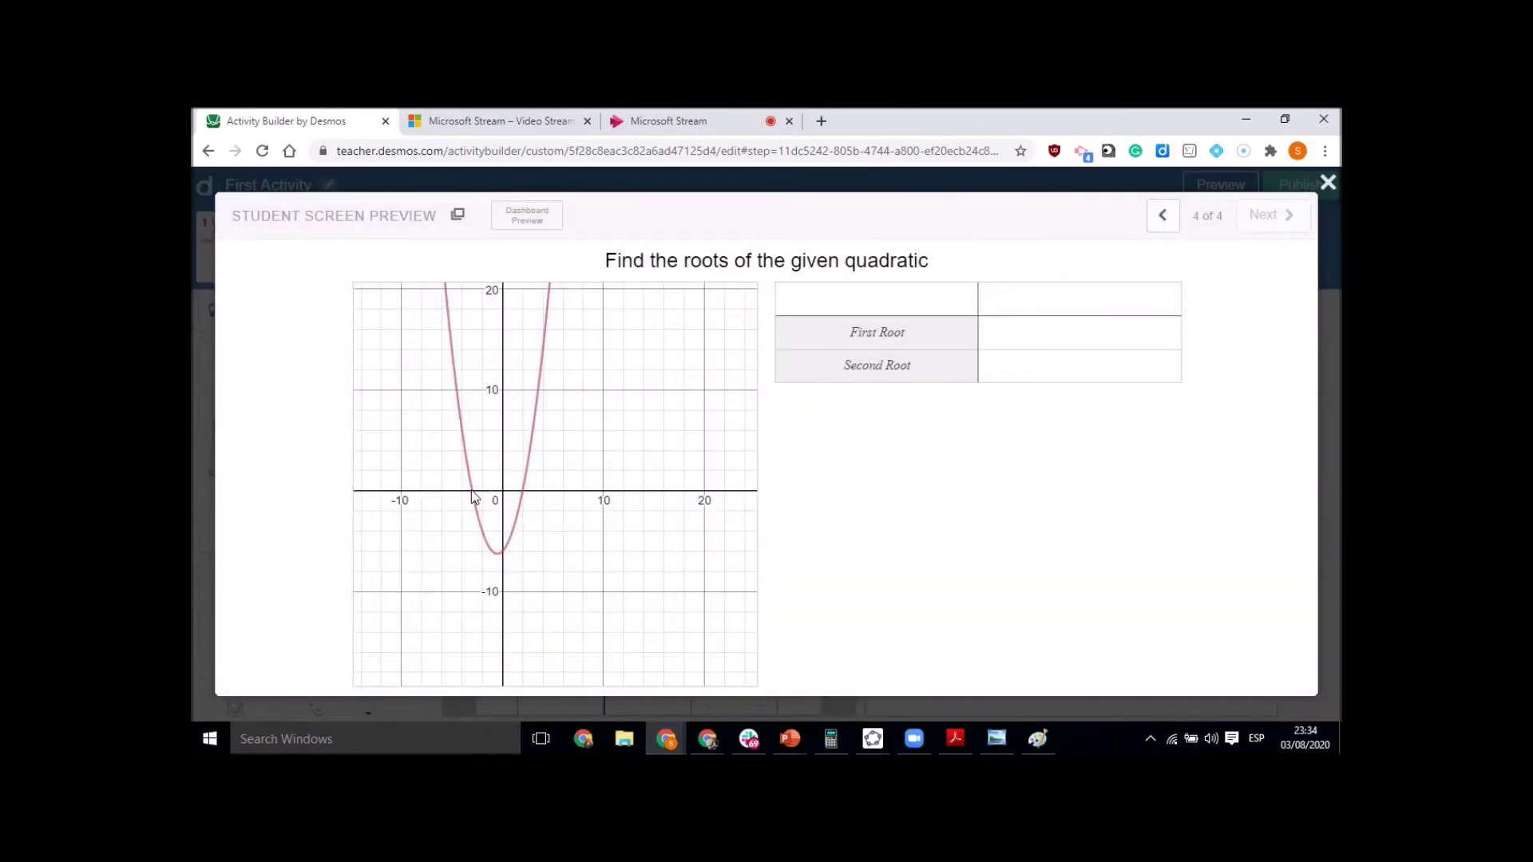
{"action": "mouse_move", "coordinate": [477, 500]}
{"action": "left_click", "coordinate": [523, 491]}
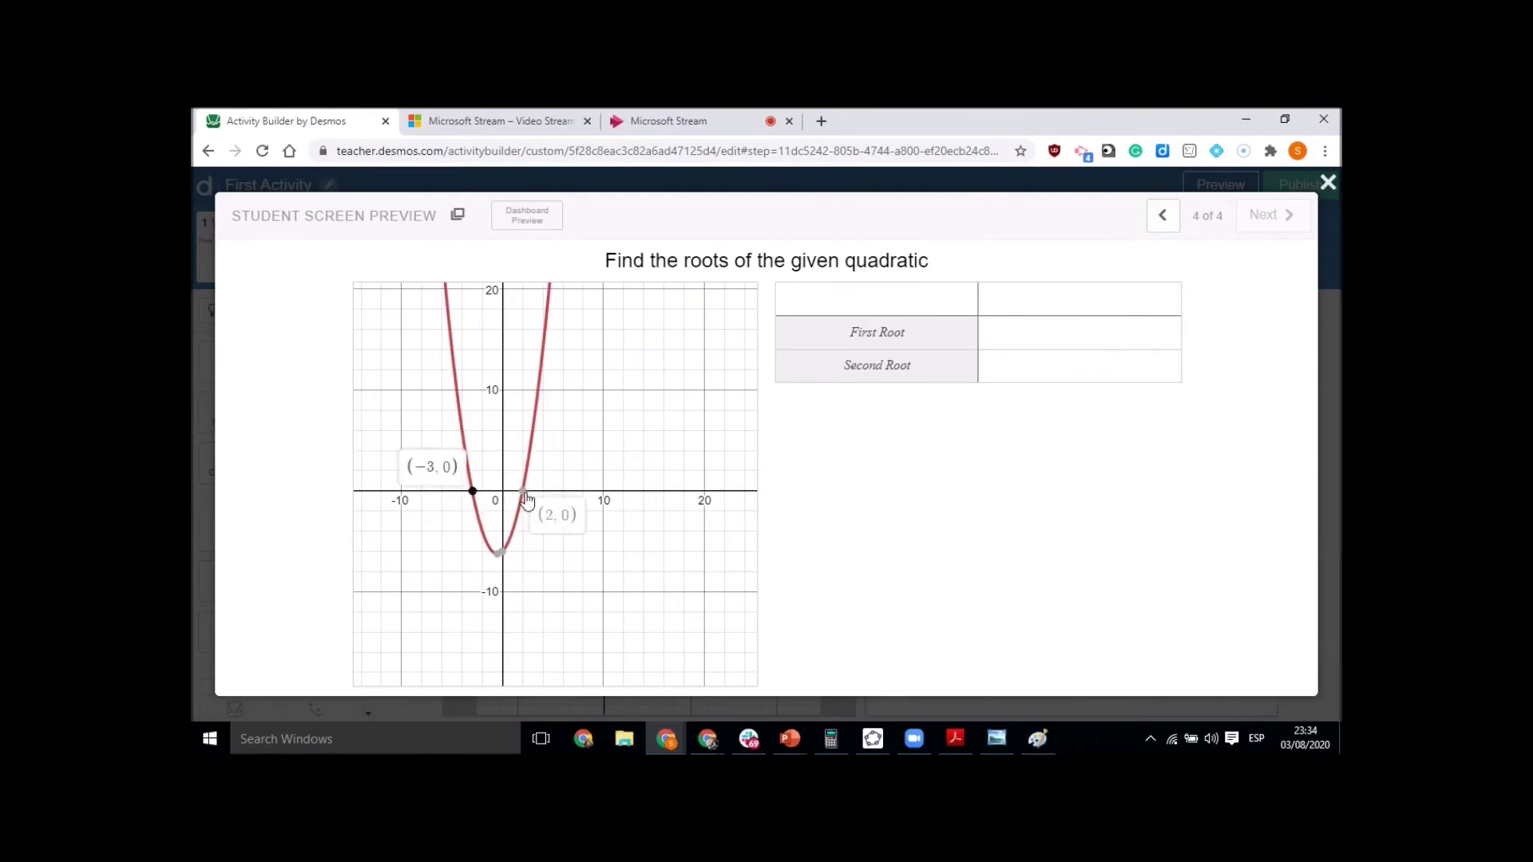
{"action": "left_click", "coordinate": [503, 552]}
{"action": "left_click", "coordinate": [1041, 333]}
{"action": "type", "text": "-2"}
{"action": "key", "text": "Return"}
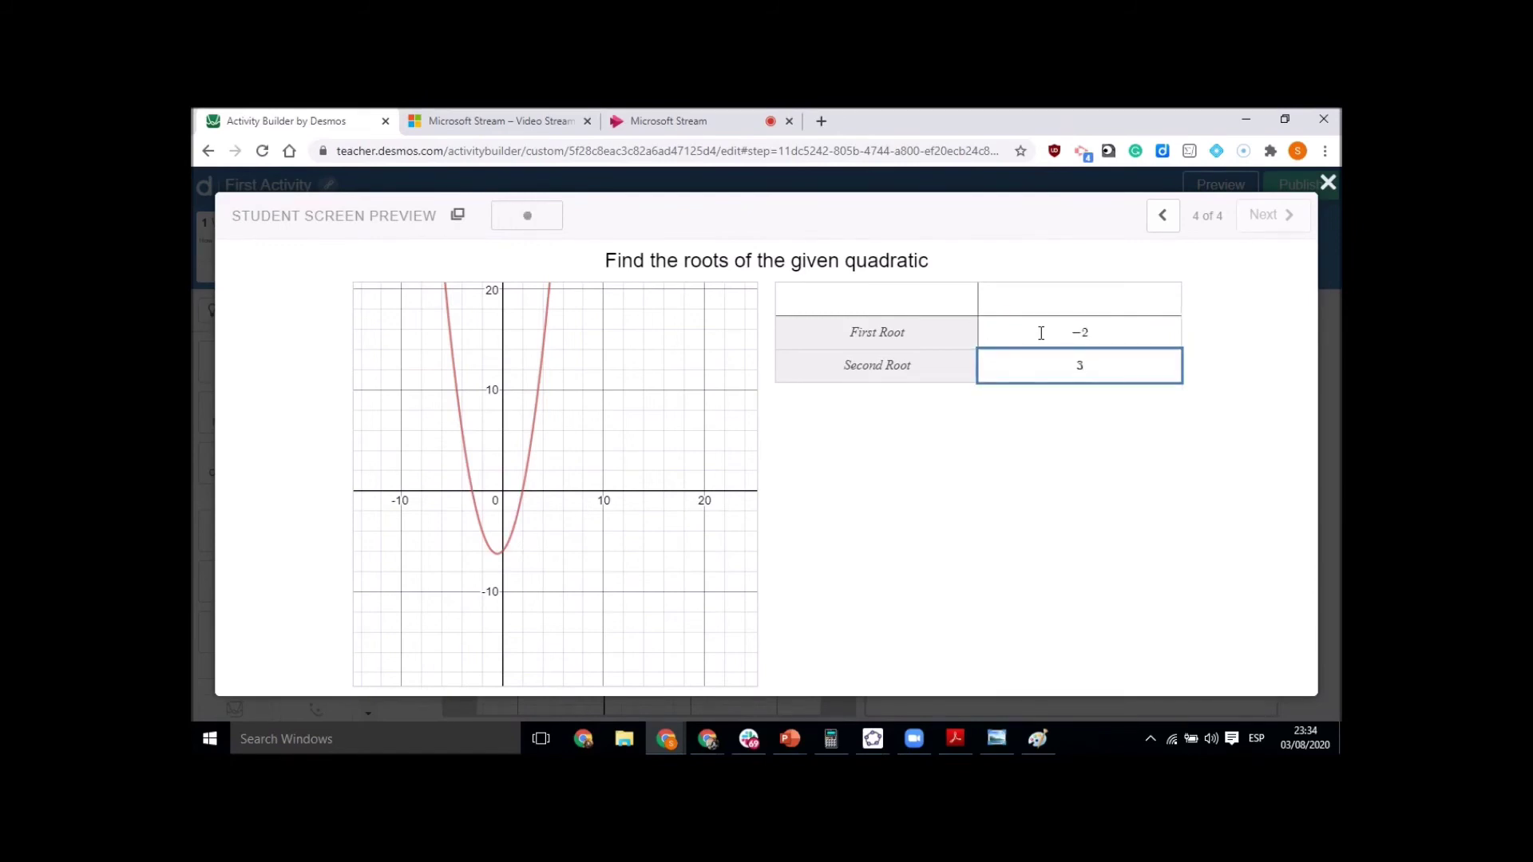
{"action": "left_click", "coordinate": [1327, 185]}
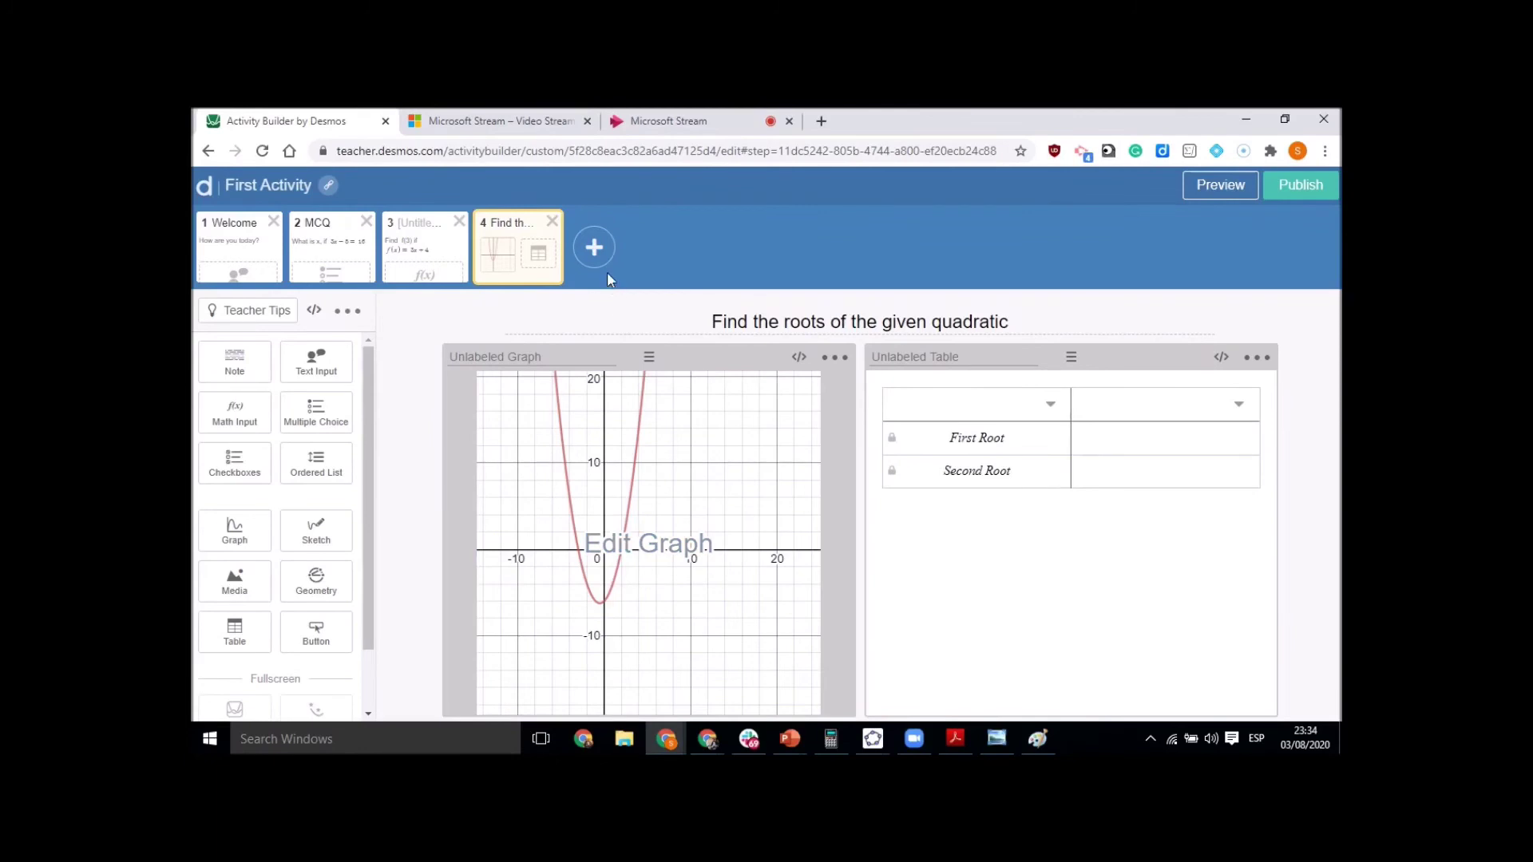
Add a new screen 5 and put a card sort on it.
{"action": "left_click", "coordinate": [595, 249]}
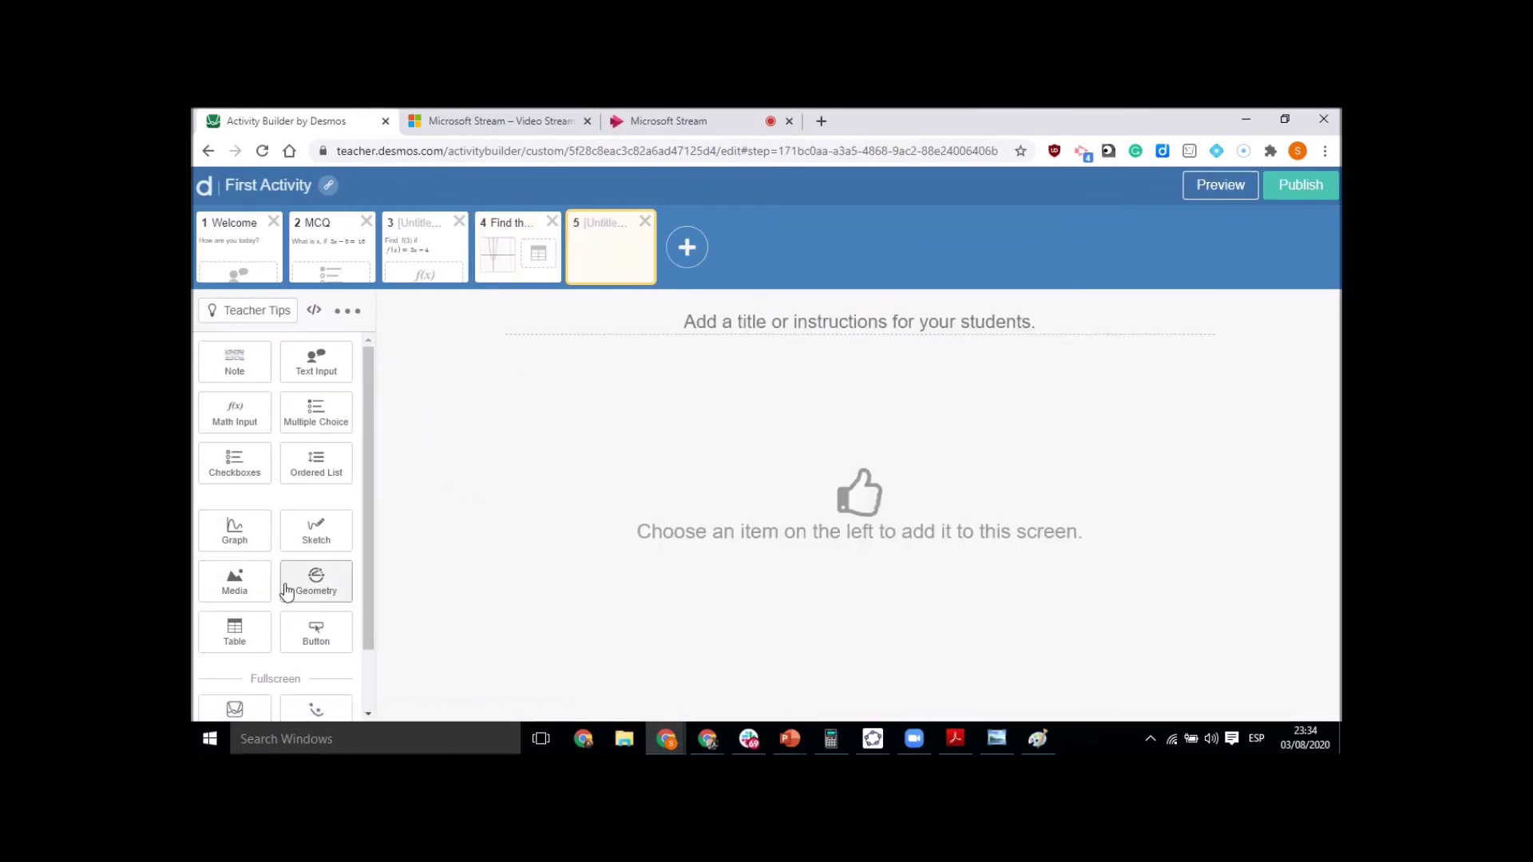
{"action": "left_click_drag", "start_coordinate": [370, 578], "coordinate": [367, 678]}
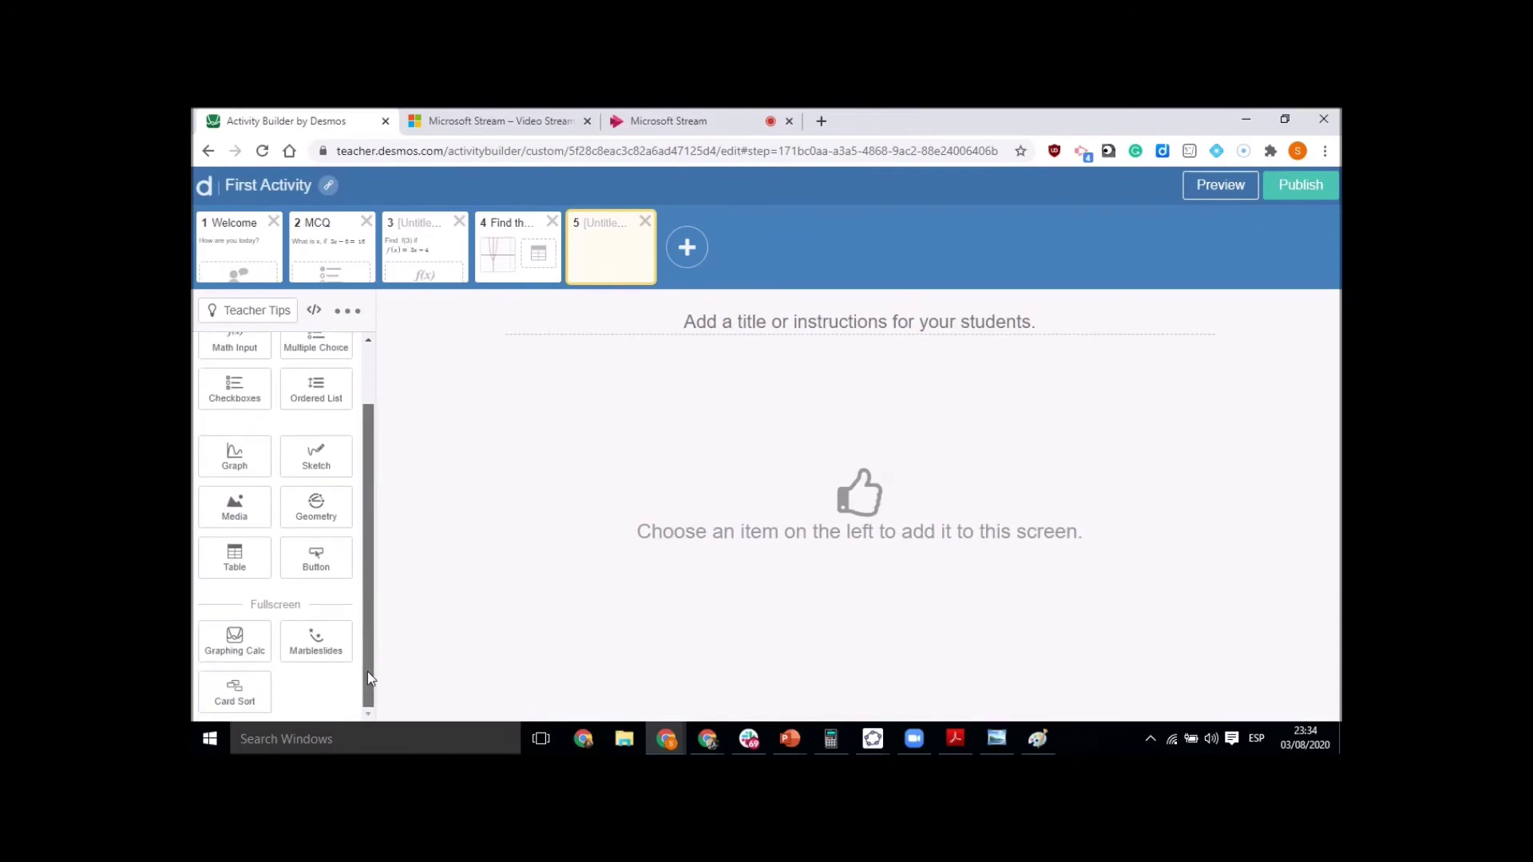
{"action": "left_click", "coordinate": [241, 701]}
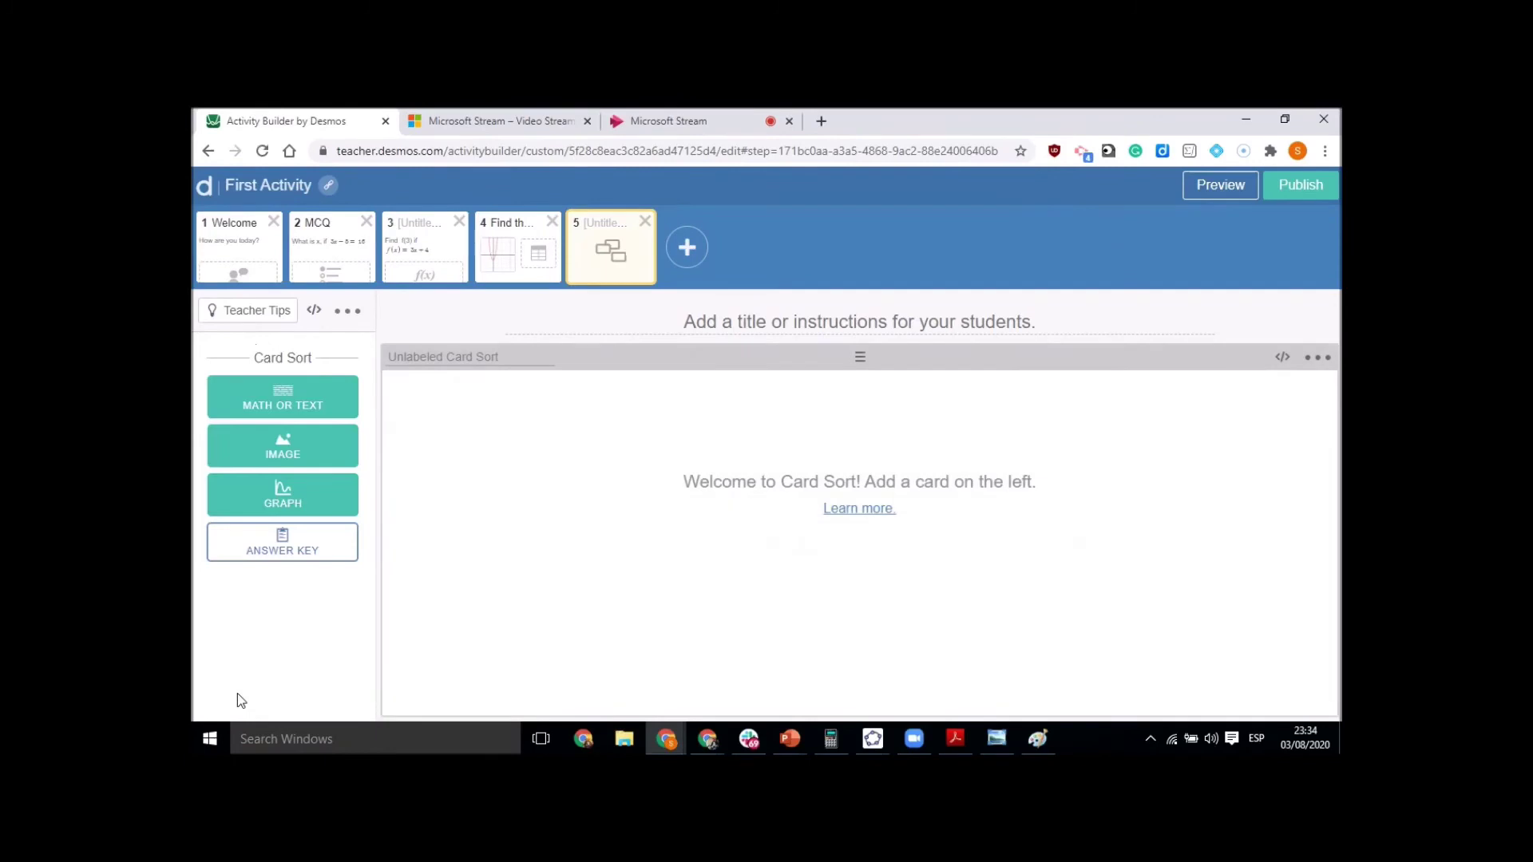
Add four text cards (Even, 2, 4,,6, odd, 1,3,5) and make 2, 4,,6, a large card.
{"action": "left_click", "coordinate": [305, 405]}
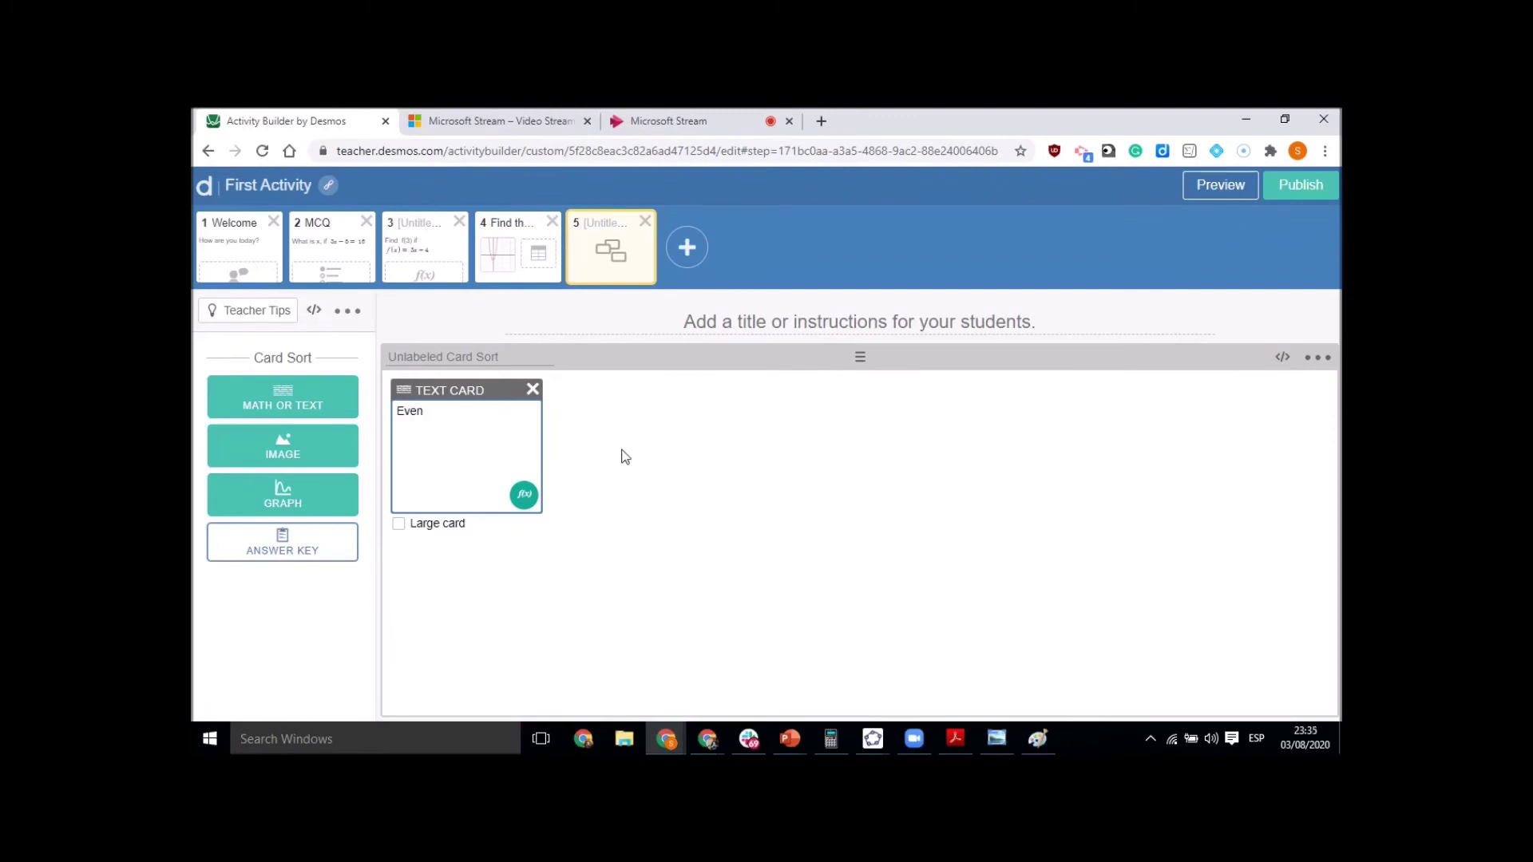
{"action": "left_click", "coordinate": [303, 405]}
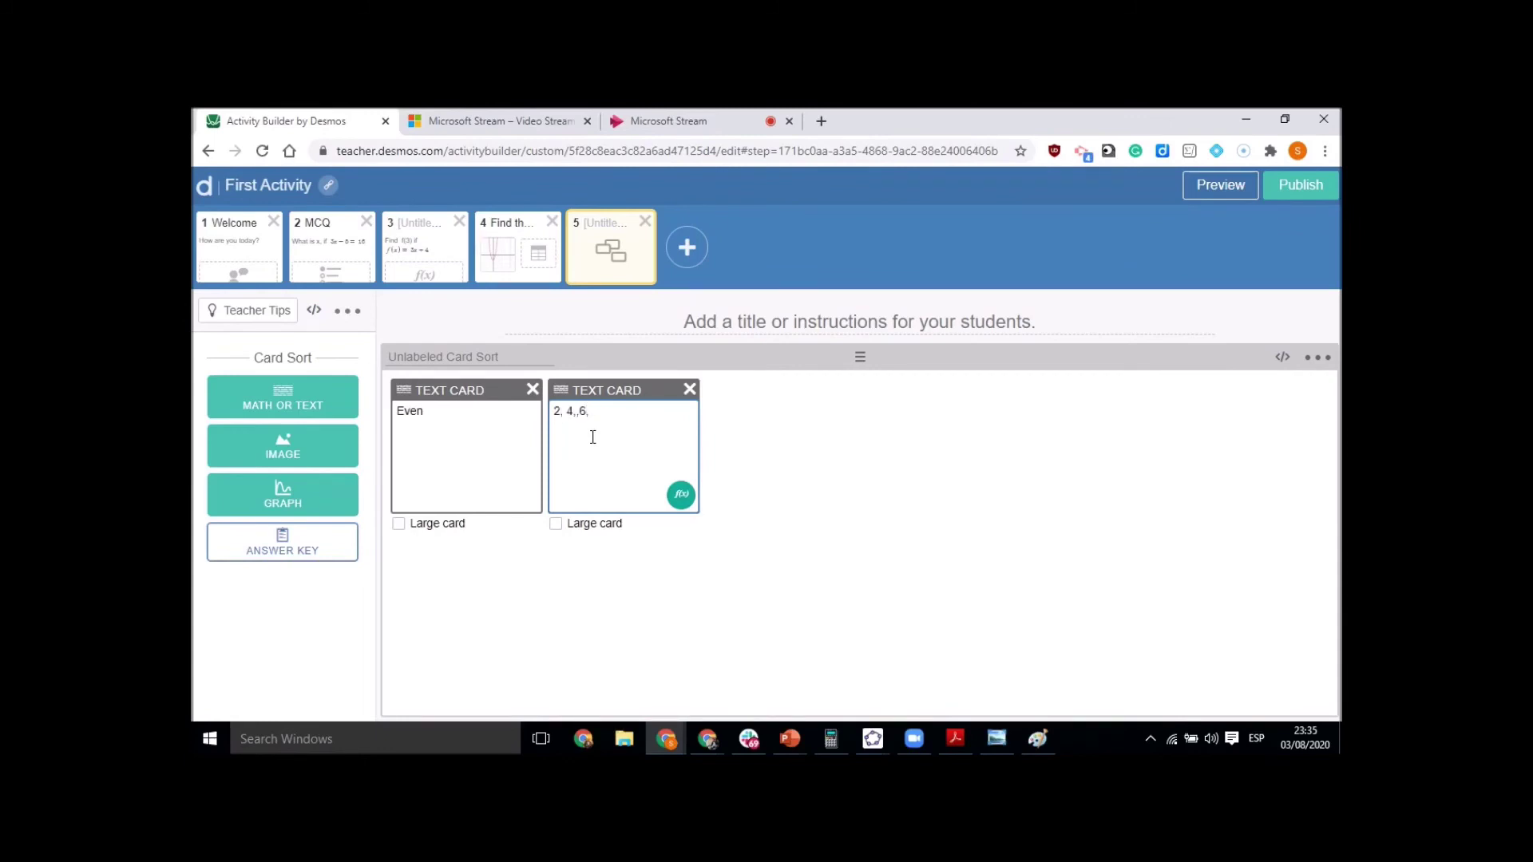
{"action": "left_click", "coordinate": [283, 403]}
{"action": "left_click", "coordinate": [283, 403]}
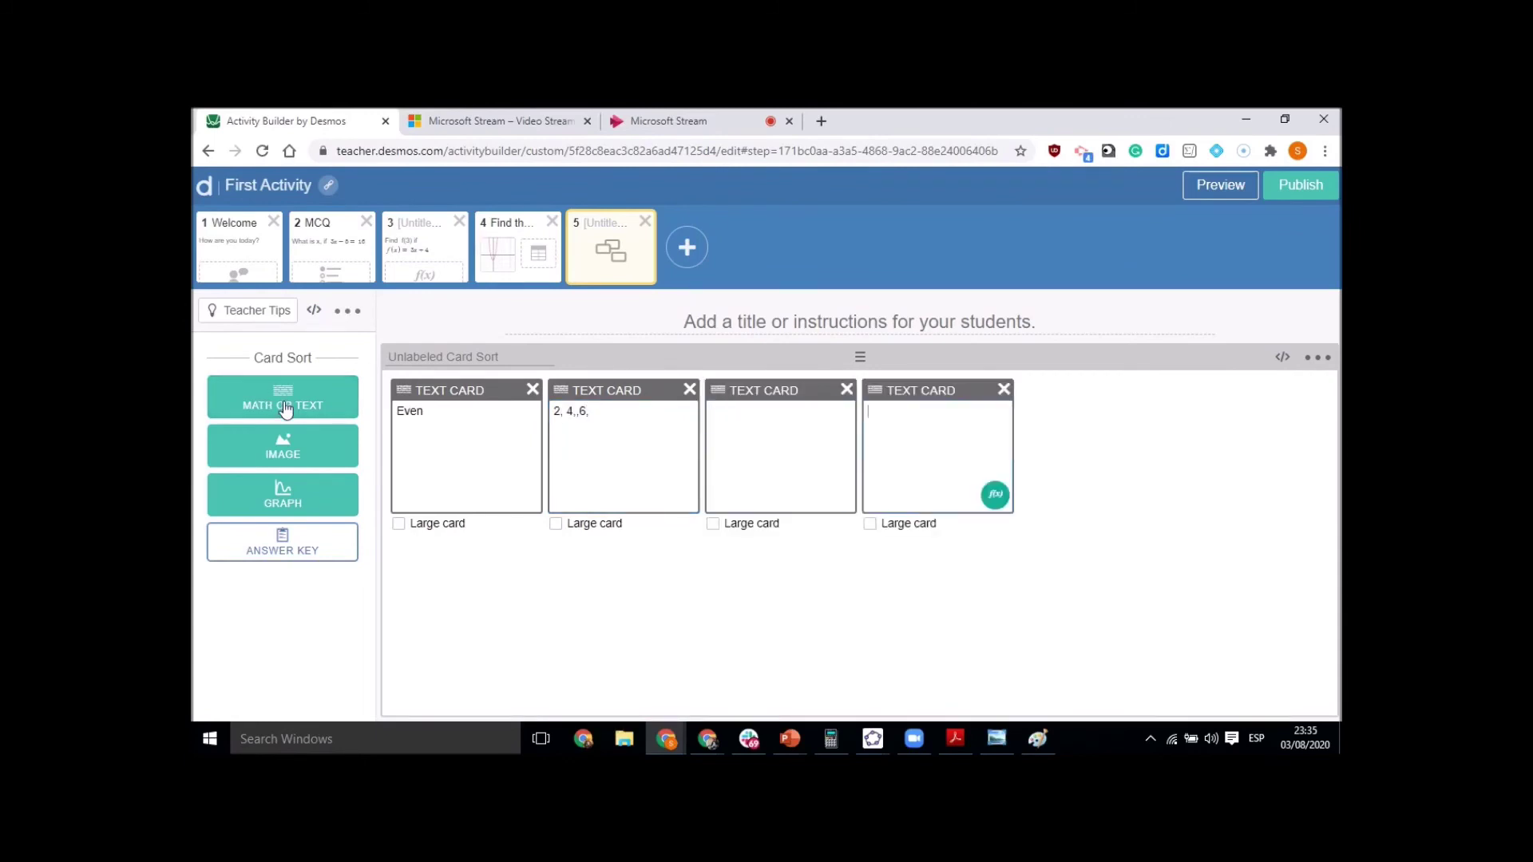
{"action": "left_click", "coordinate": [732, 430]}
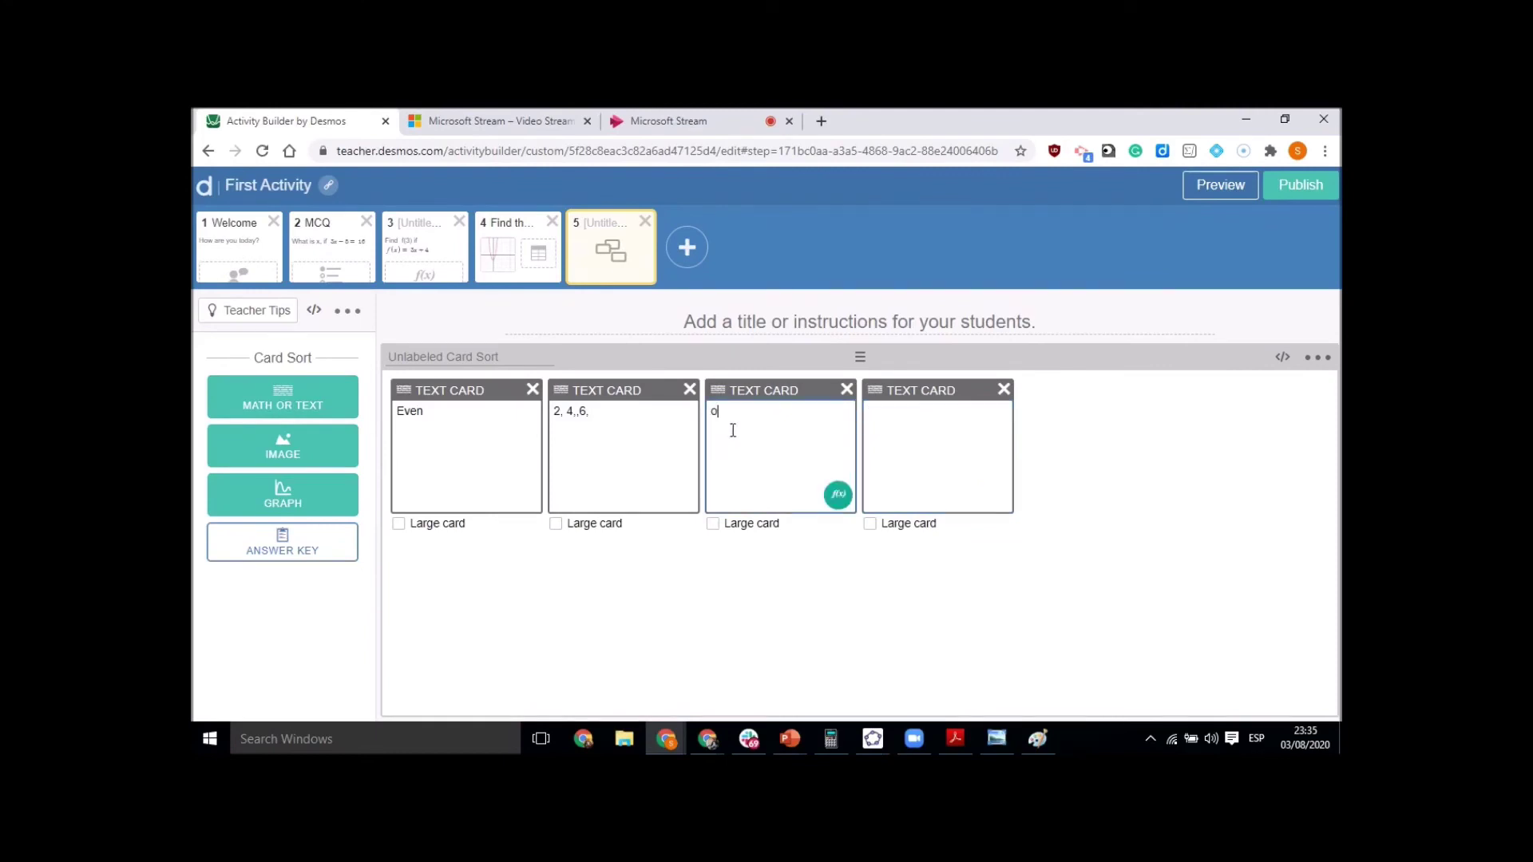
{"action": "left_click", "coordinate": [878, 428]}
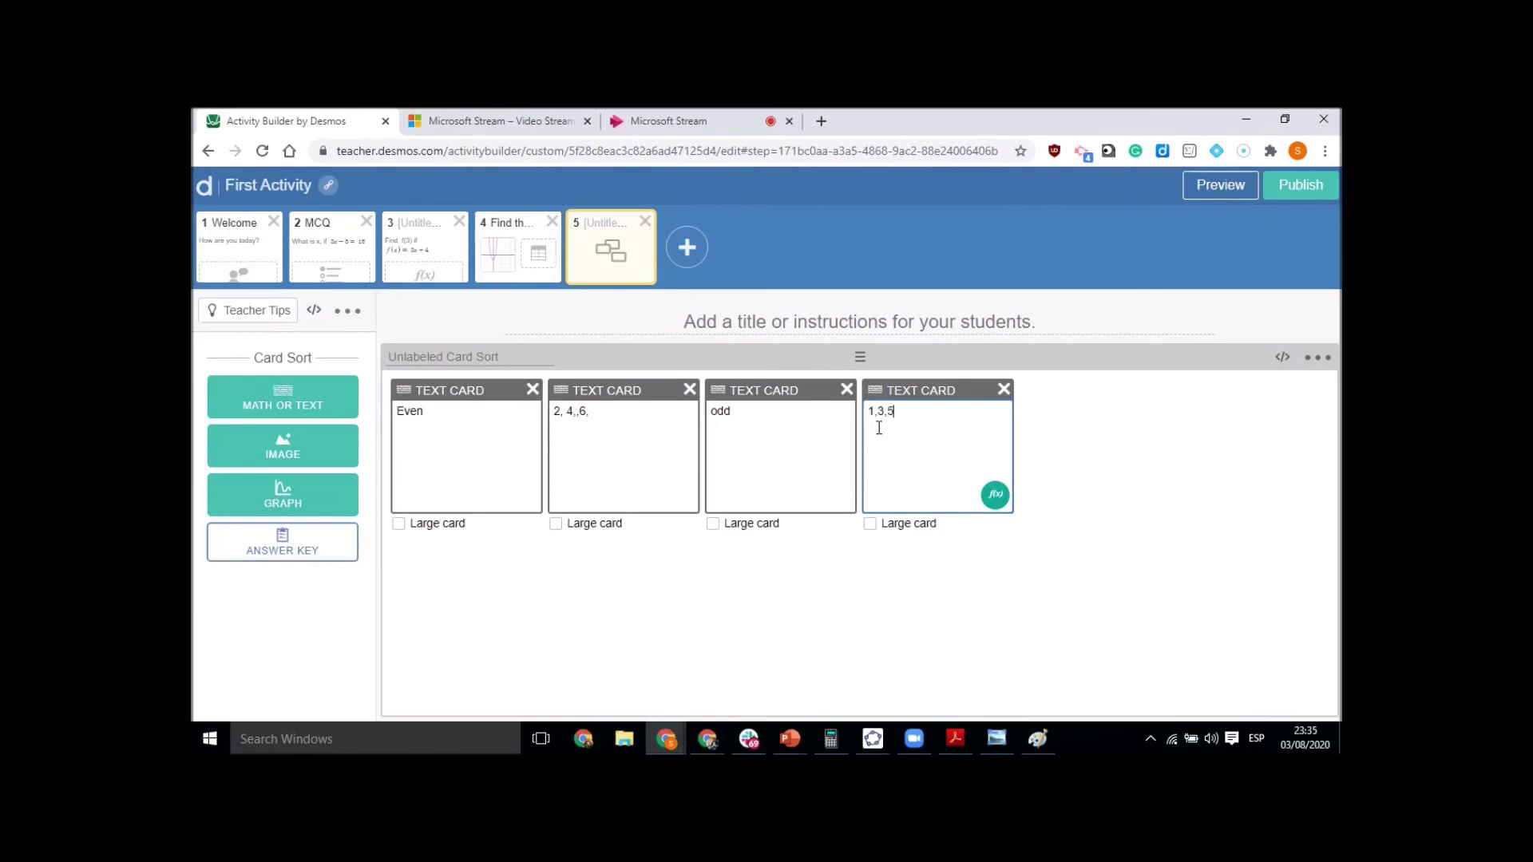
{"action": "left_click", "coordinate": [567, 528]}
In the answer key, group Even with 2, 4,,6, and odd with 1,3,5, then save.
{"action": "left_click", "coordinate": [295, 552]}
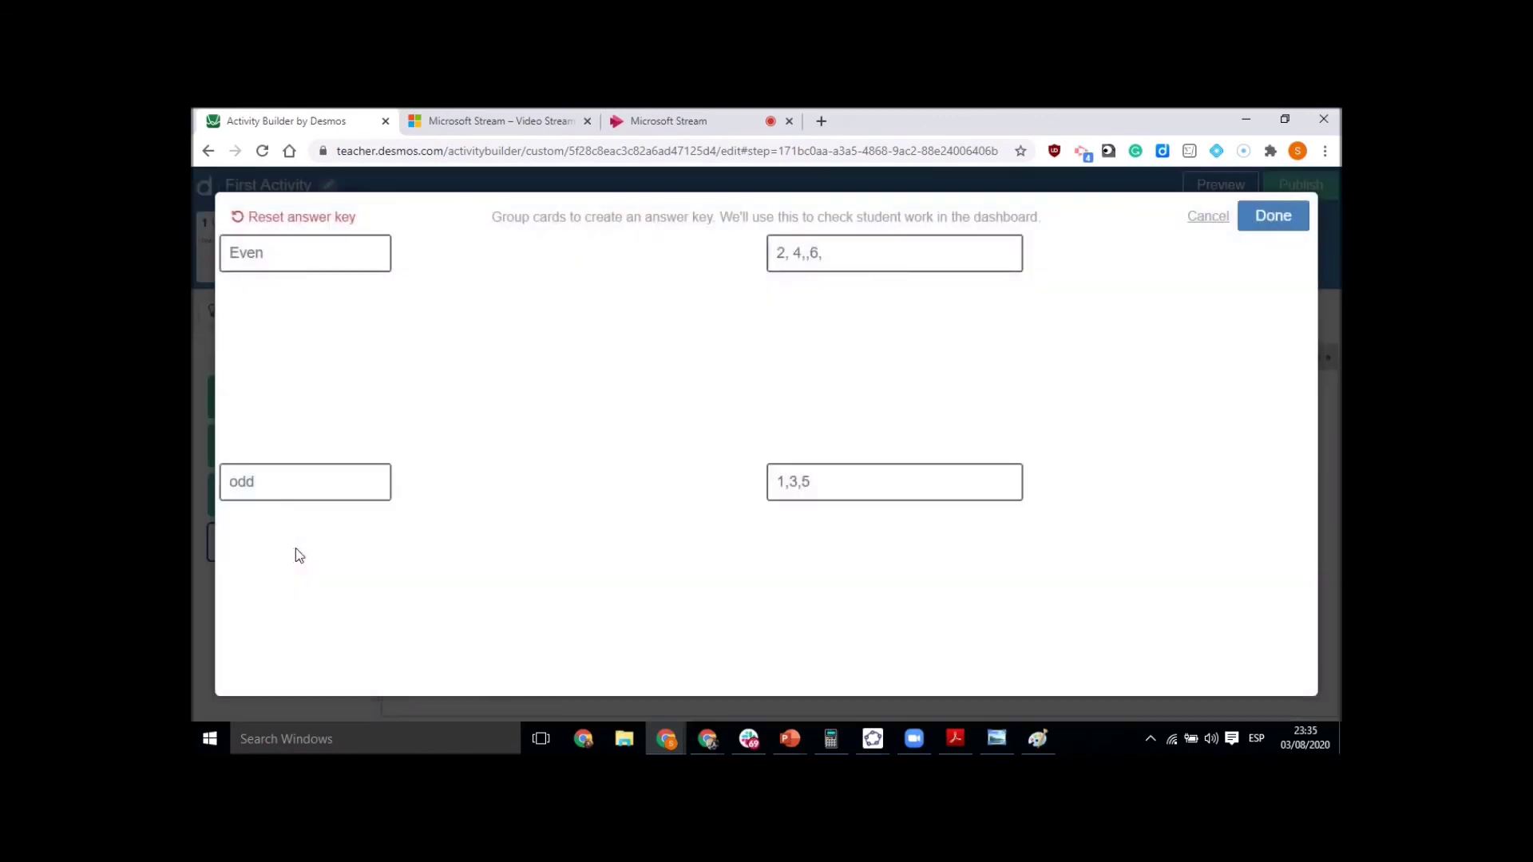
{"action": "left_click_drag", "start_coordinate": [318, 270], "coordinate": [876, 277]}
{"action": "left_click_drag", "start_coordinate": [305, 486], "coordinate": [866, 479]}
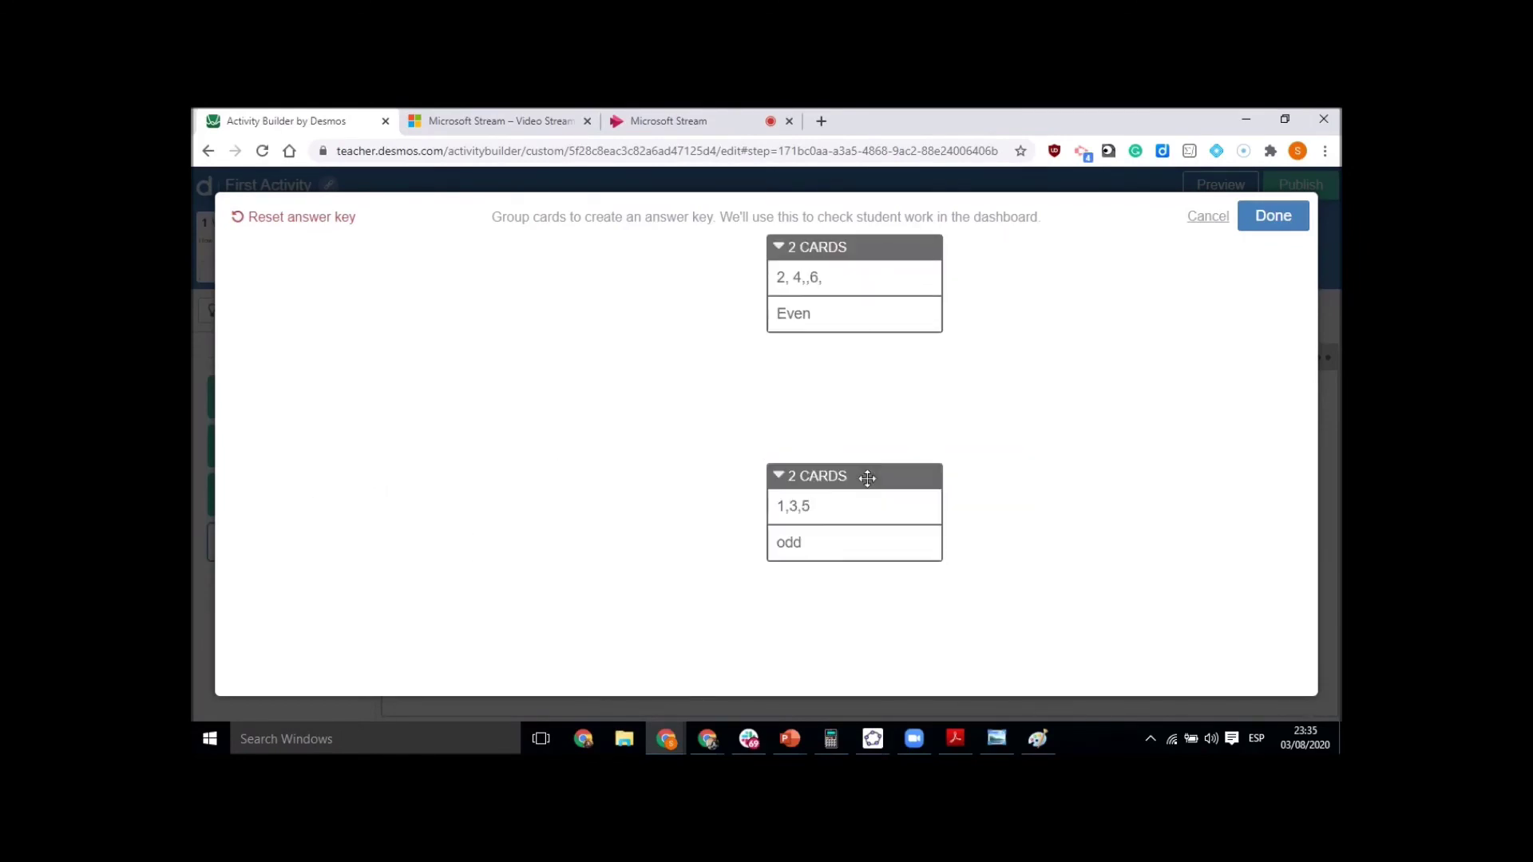
{"action": "left_click", "coordinate": [1276, 217]}
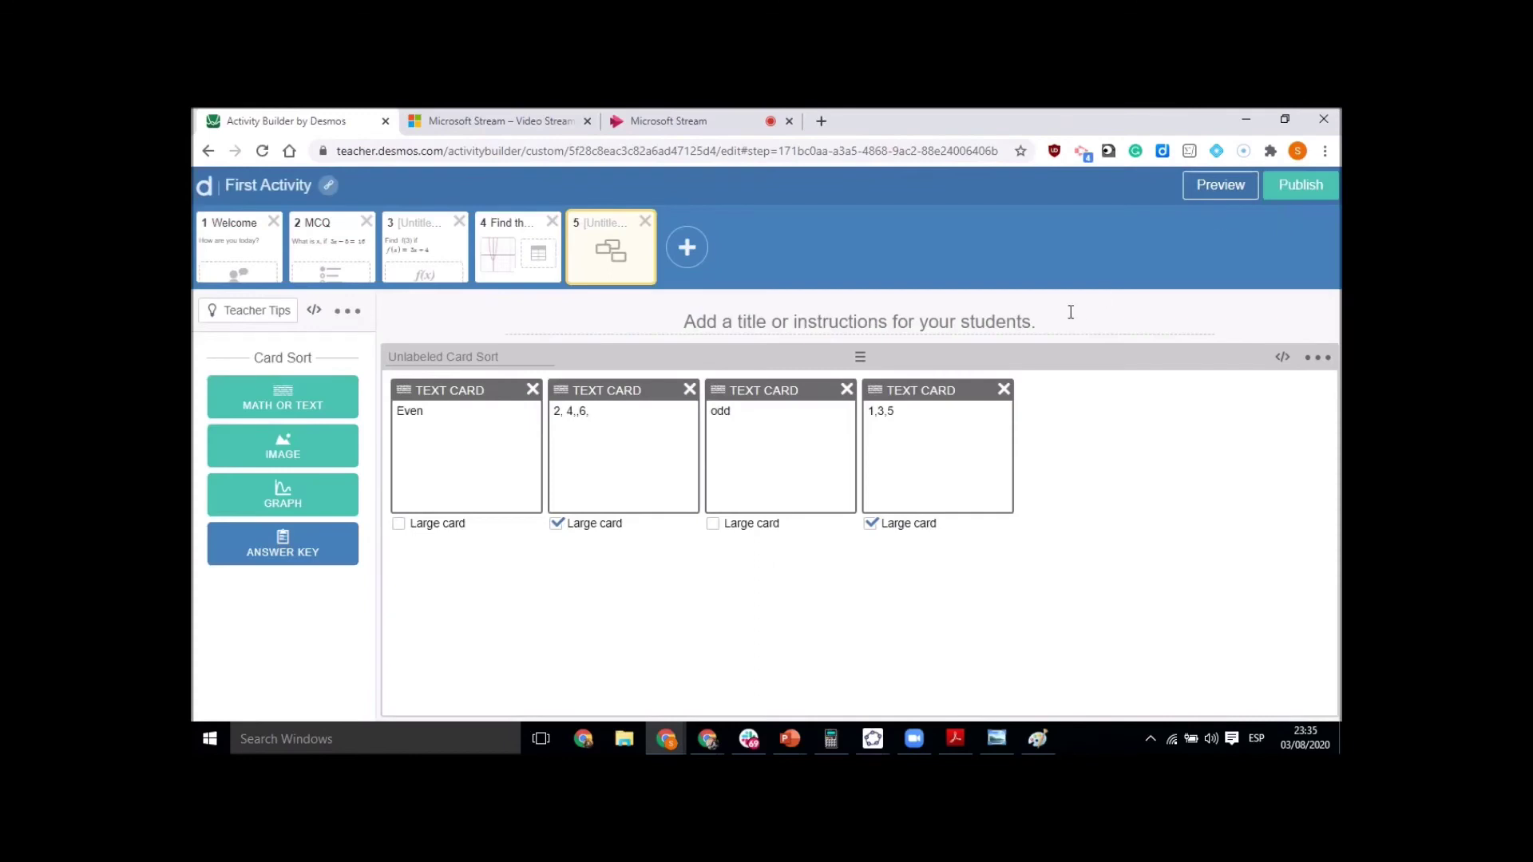
{"action": "left_click", "coordinate": [1219, 191]}
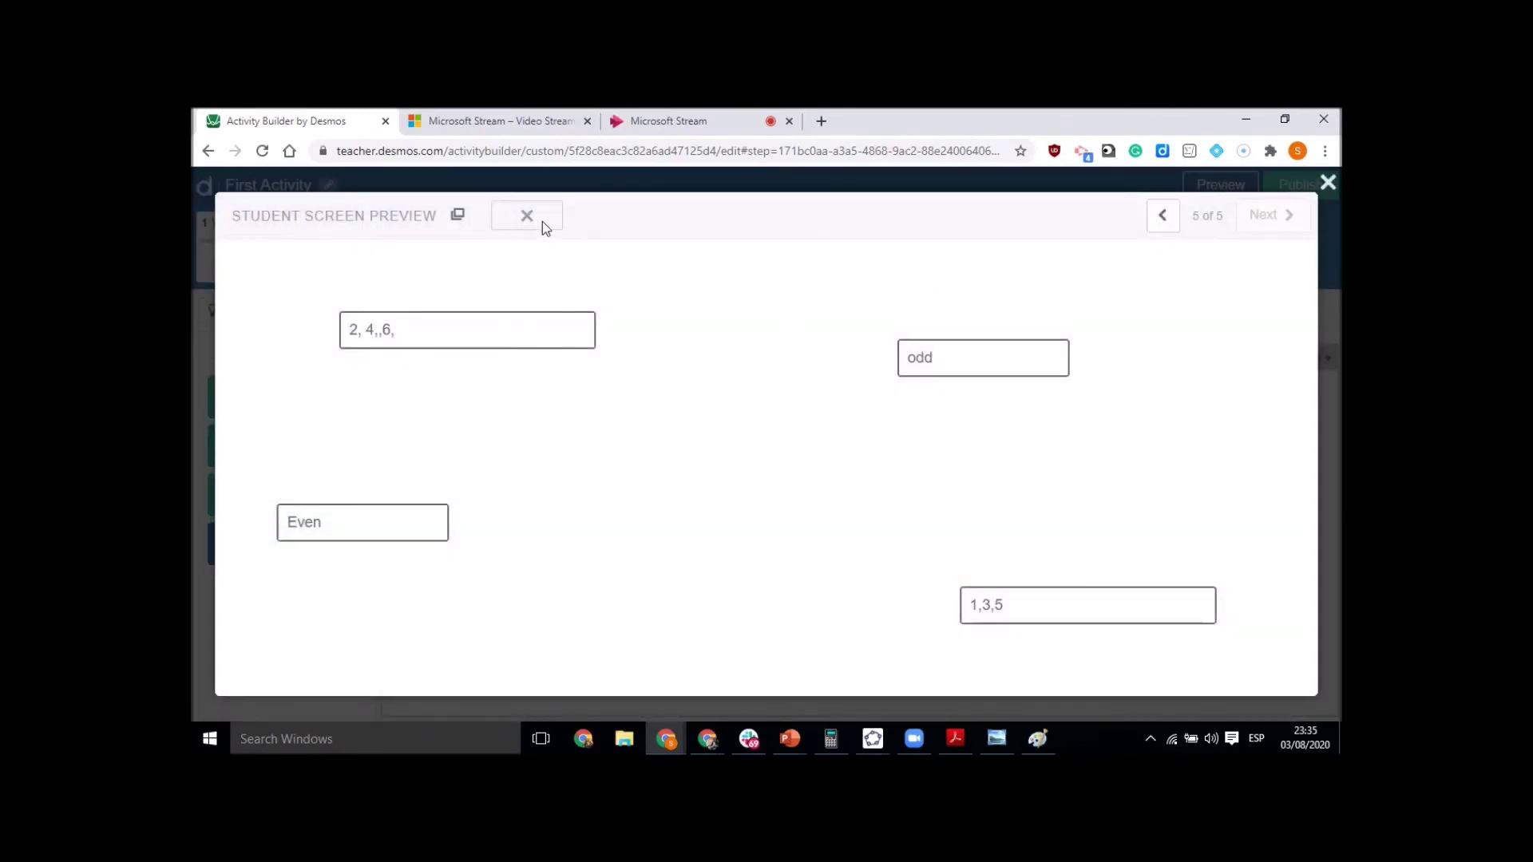
{"action": "left_click_drag", "start_coordinate": [408, 341], "coordinate": [351, 533]}
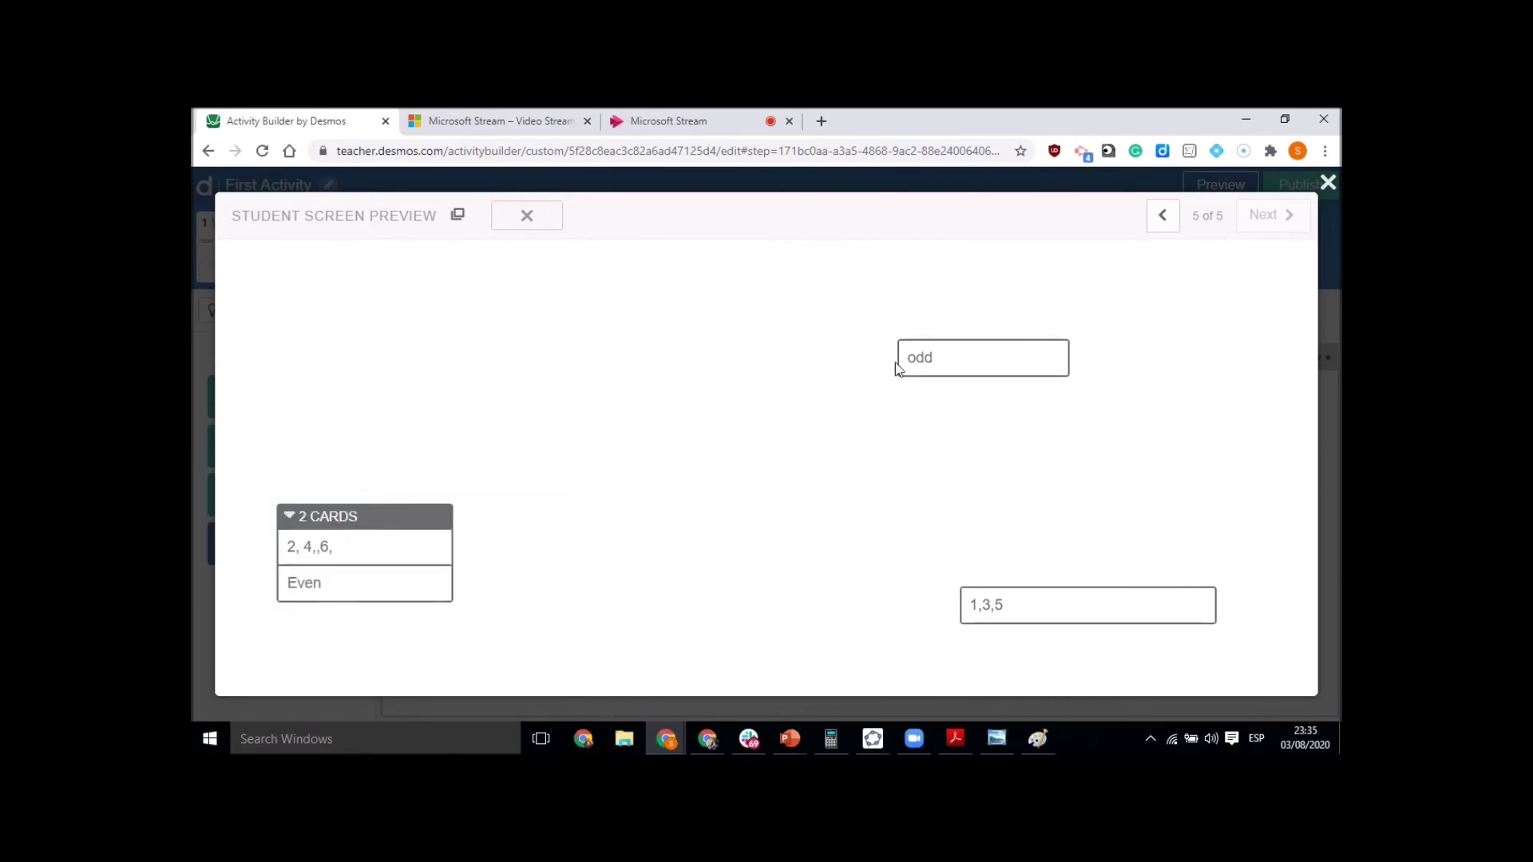
{"action": "left_click_drag", "start_coordinate": [1037, 623], "coordinate": [954, 381]}
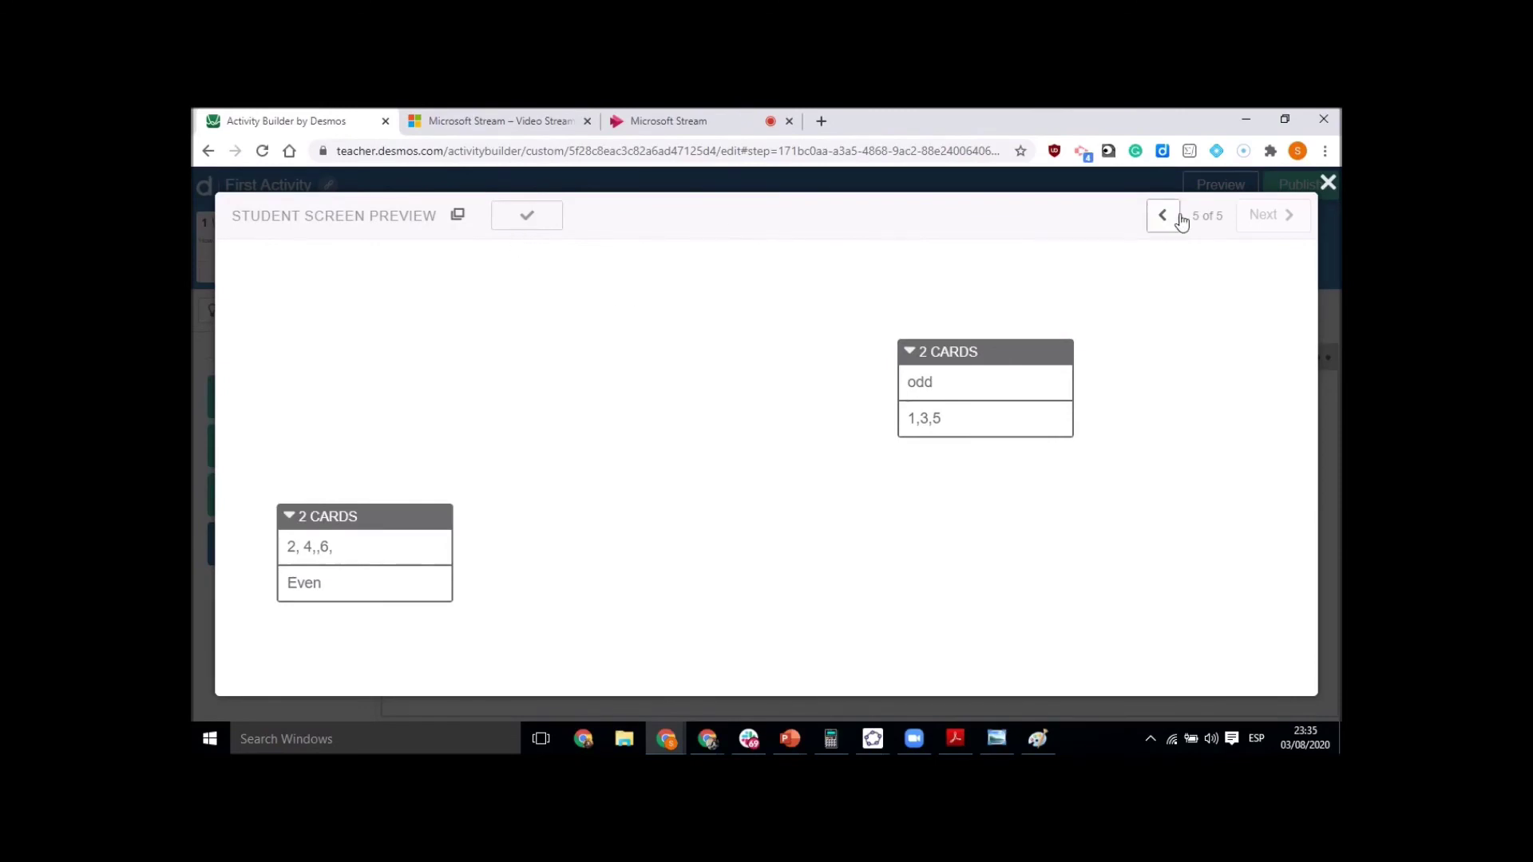
{"action": "left_click", "coordinate": [1328, 183]}
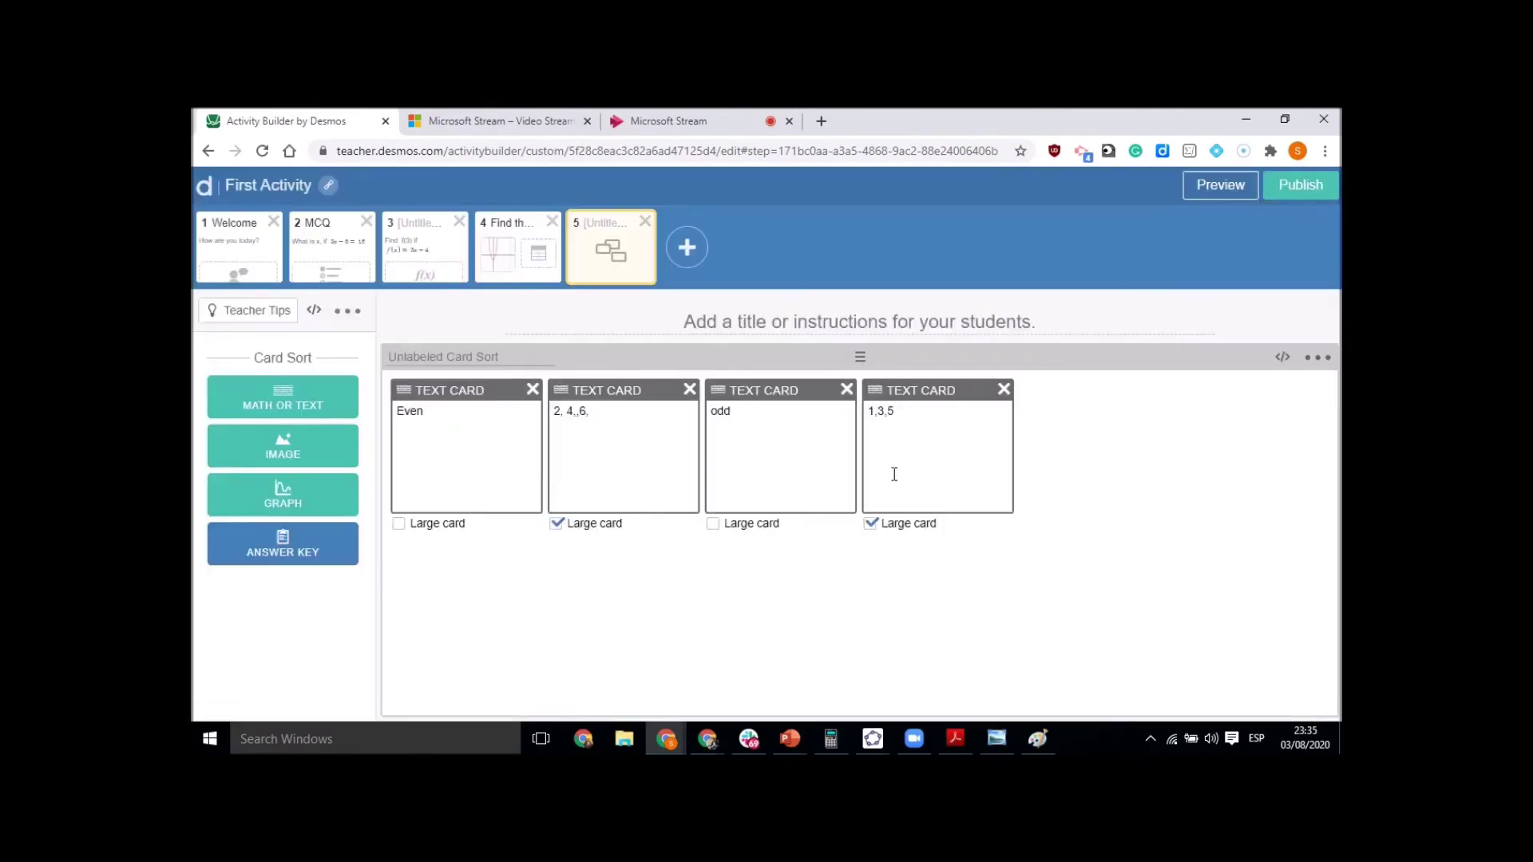
Add screen 6 titled 'Give a try and Build your First Activity, Thanks' and preview it.
{"action": "left_click", "coordinate": [688, 254]}
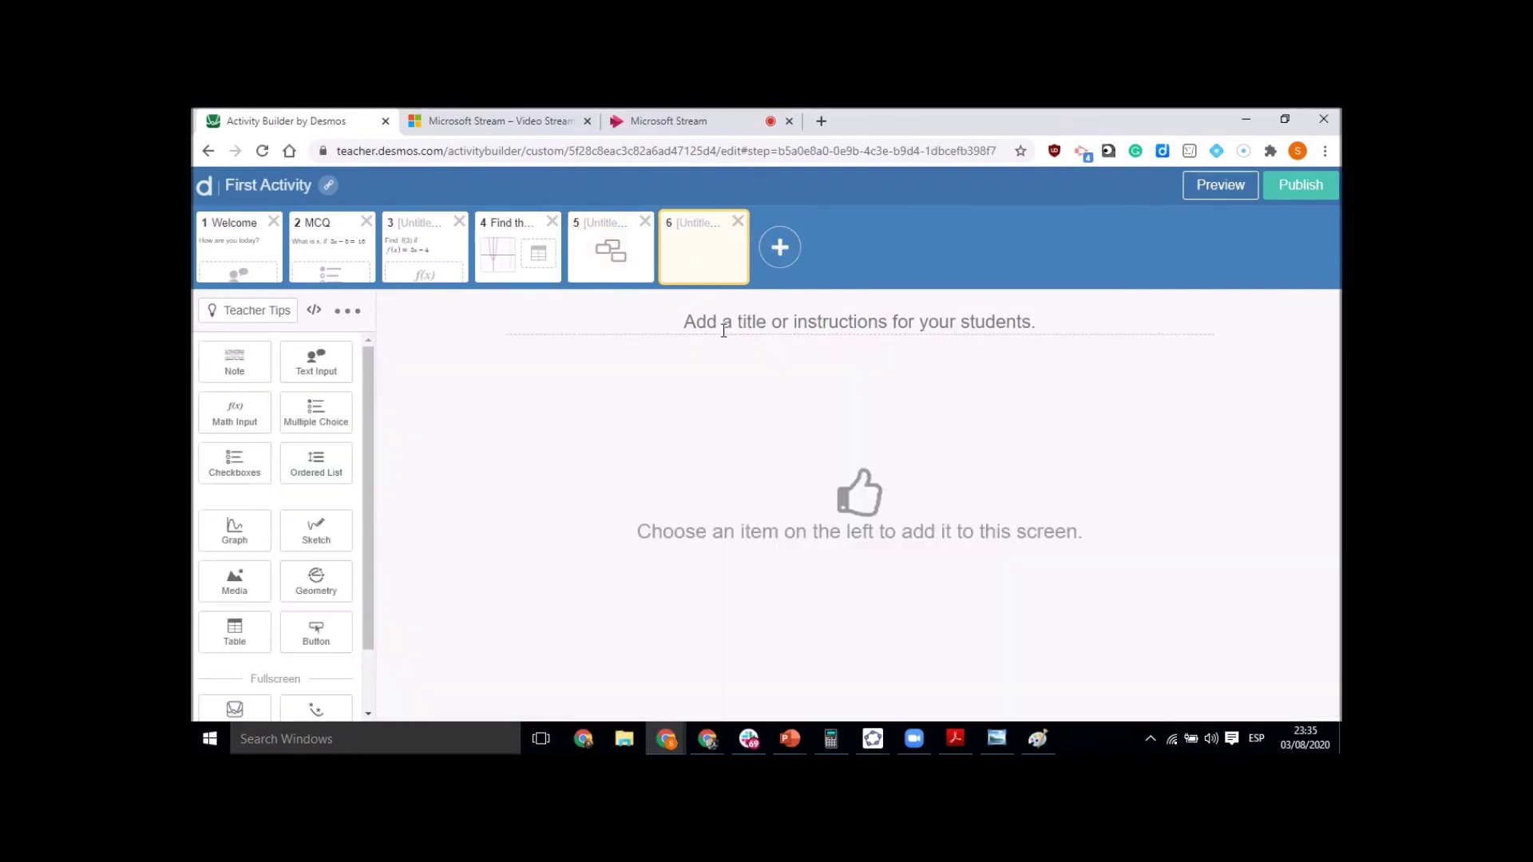
{"action": "left_click", "coordinate": [723, 330]}
{"action": "type", "text": "Give a try and Build yu"}
{"action": "key", "text": "BackSpace"}
{"action": "type", "text": "our First"}
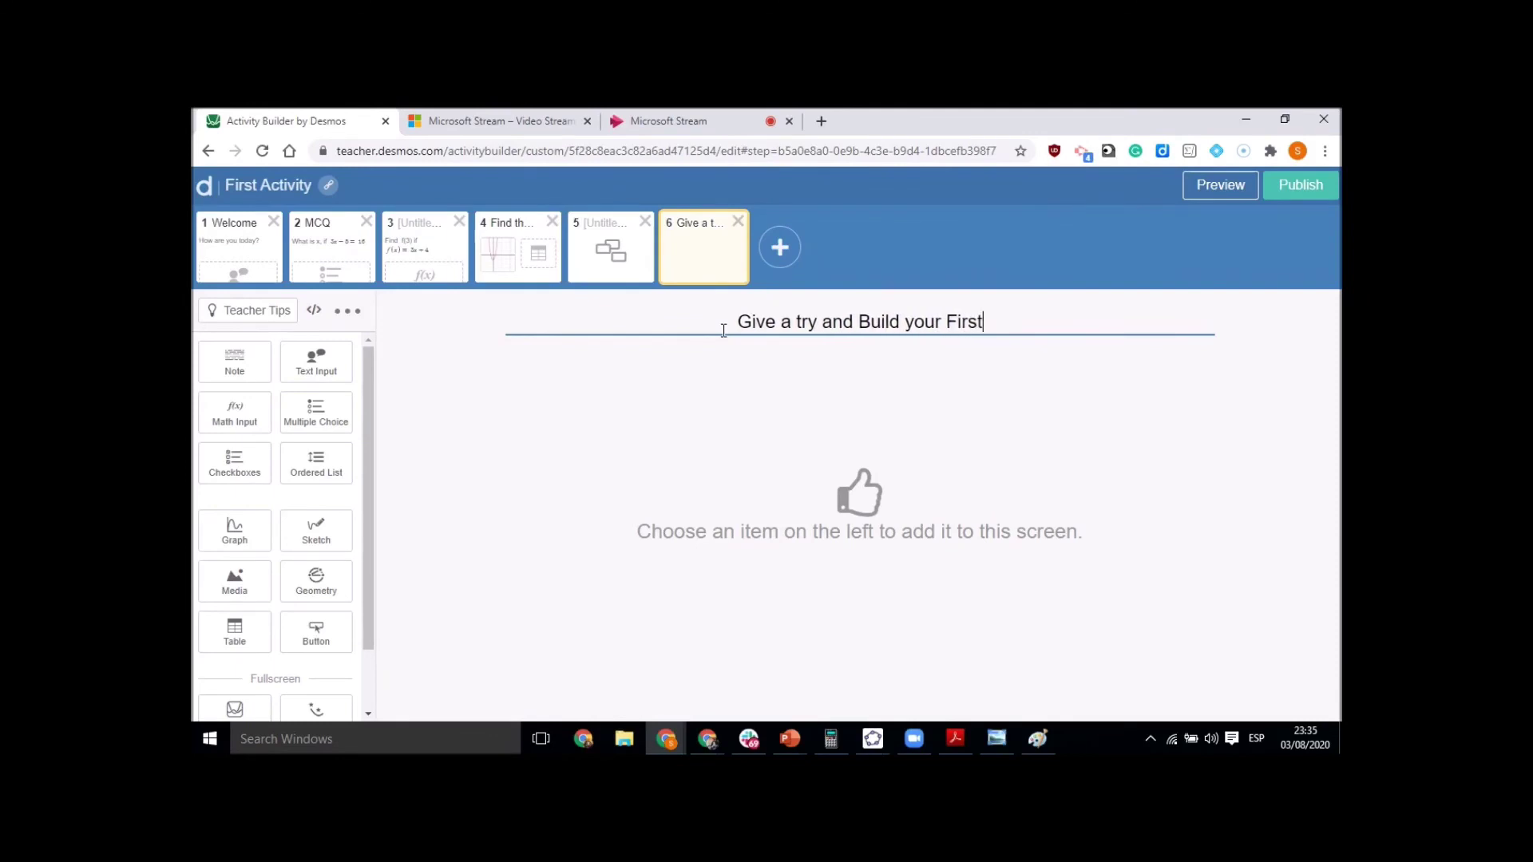
{"action": "type", "text": " Activi"}
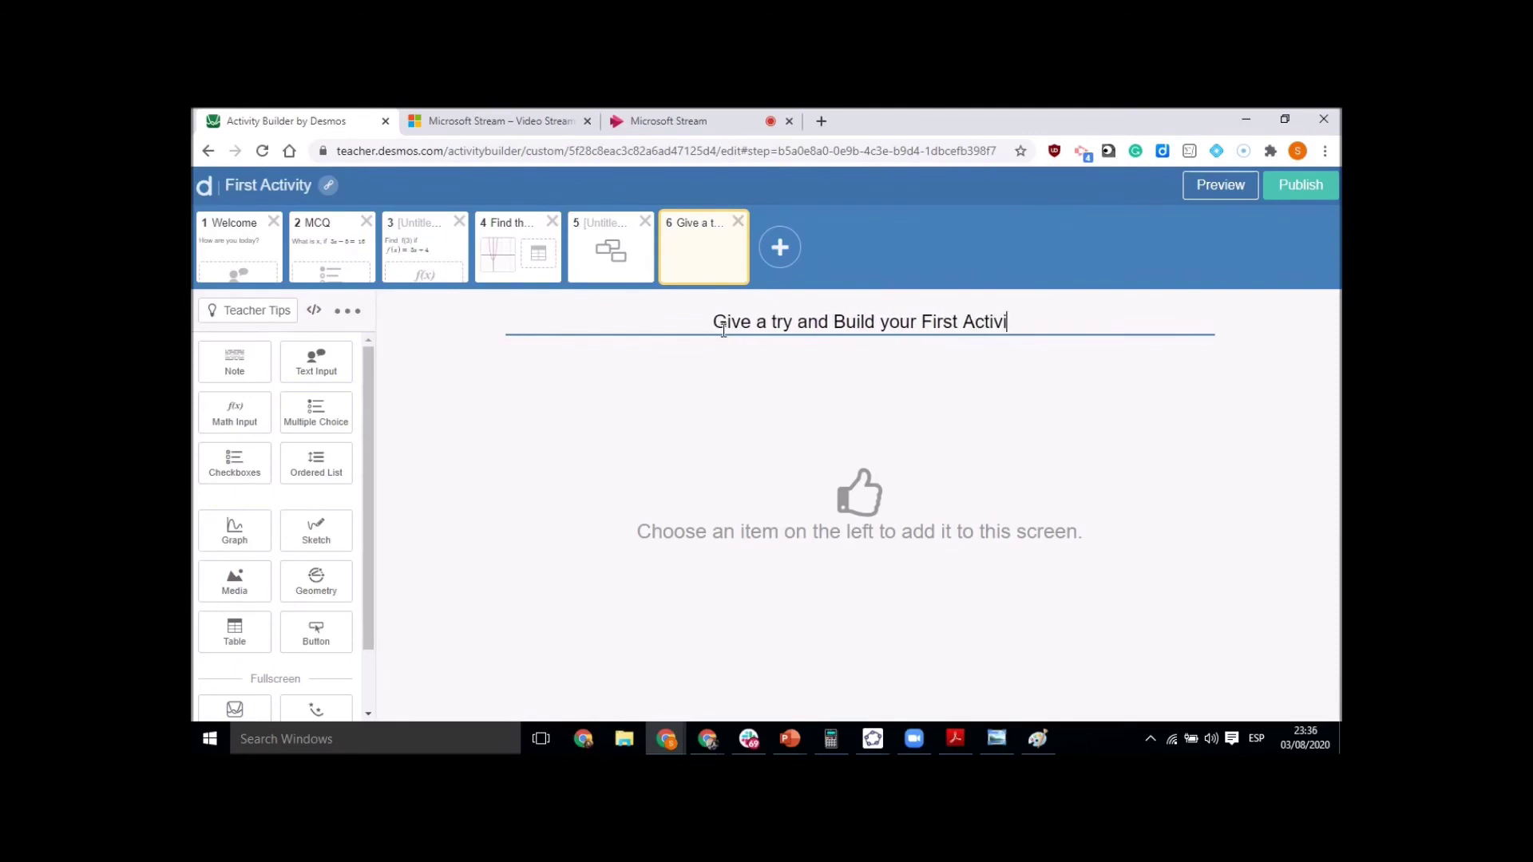
{"action": "type", "text": "ty,  Thans"}
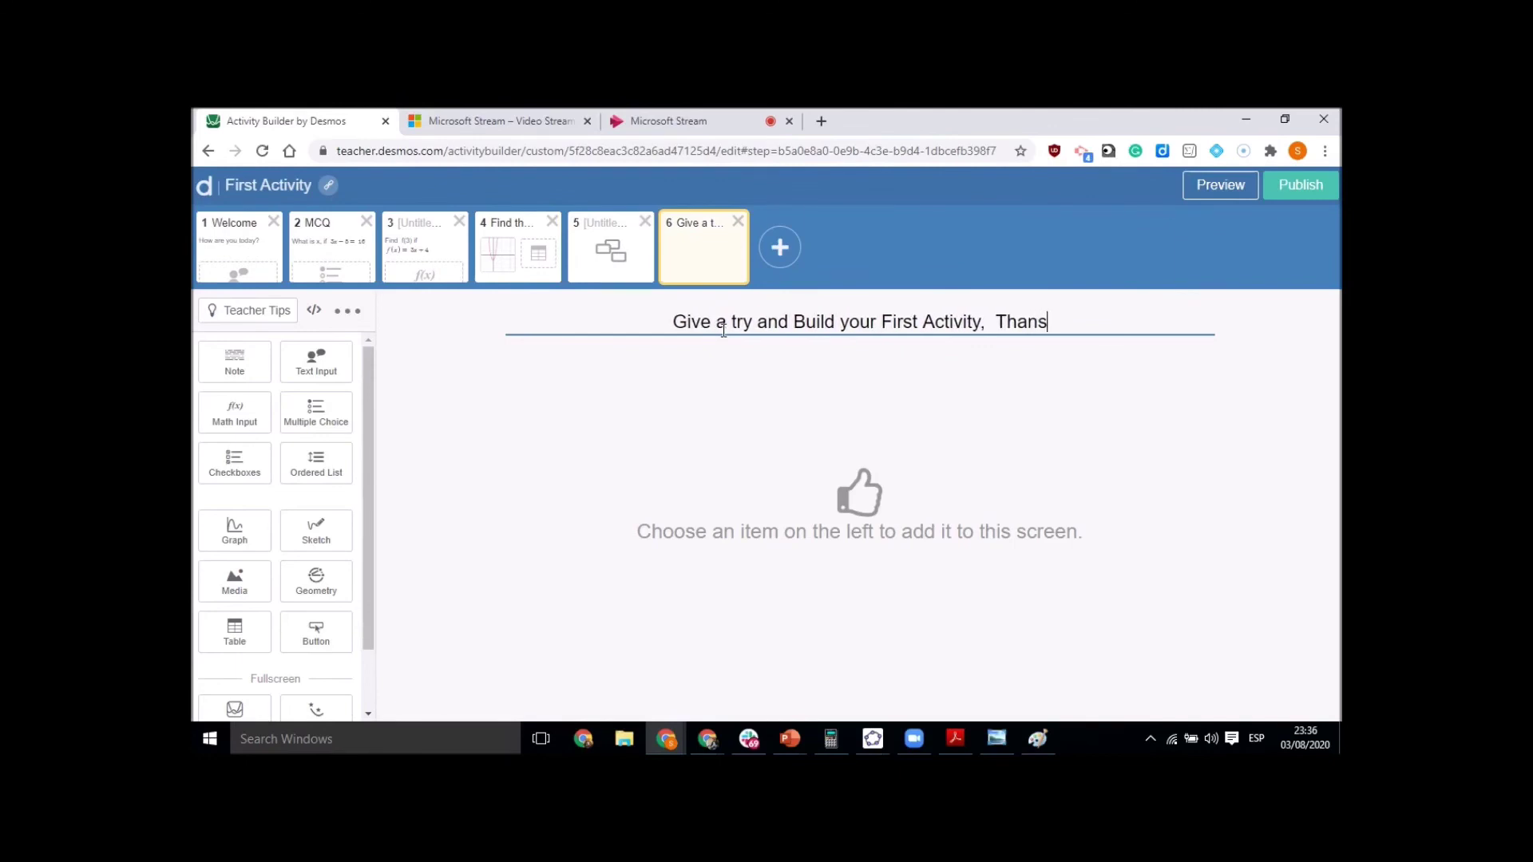
{"action": "key", "text": "BackSpace"}
{"action": "type", "text": "ks"}
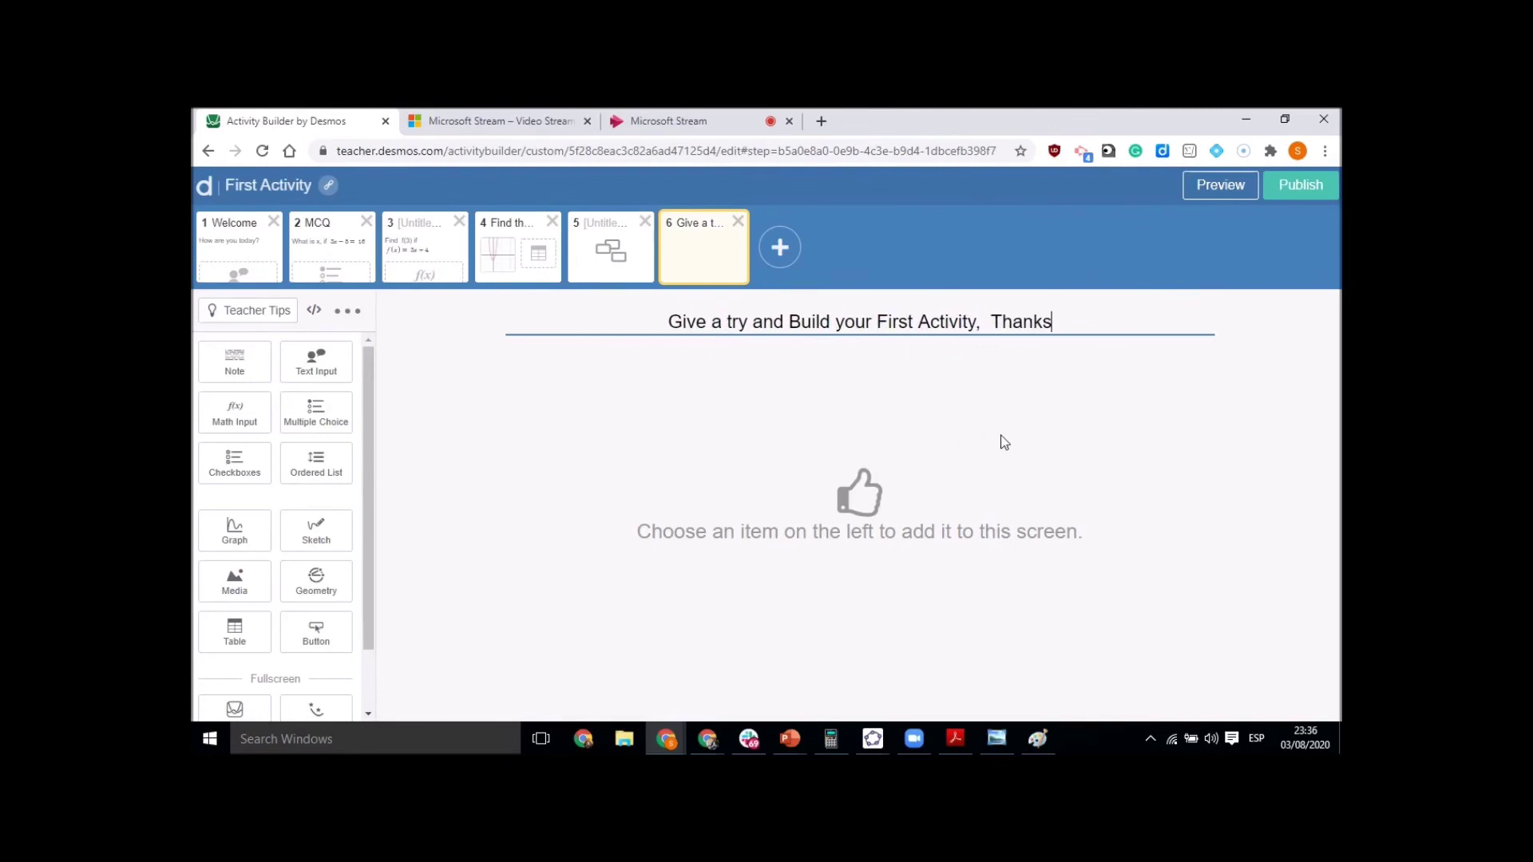
{"action": "left_click", "coordinate": [1204, 195]}
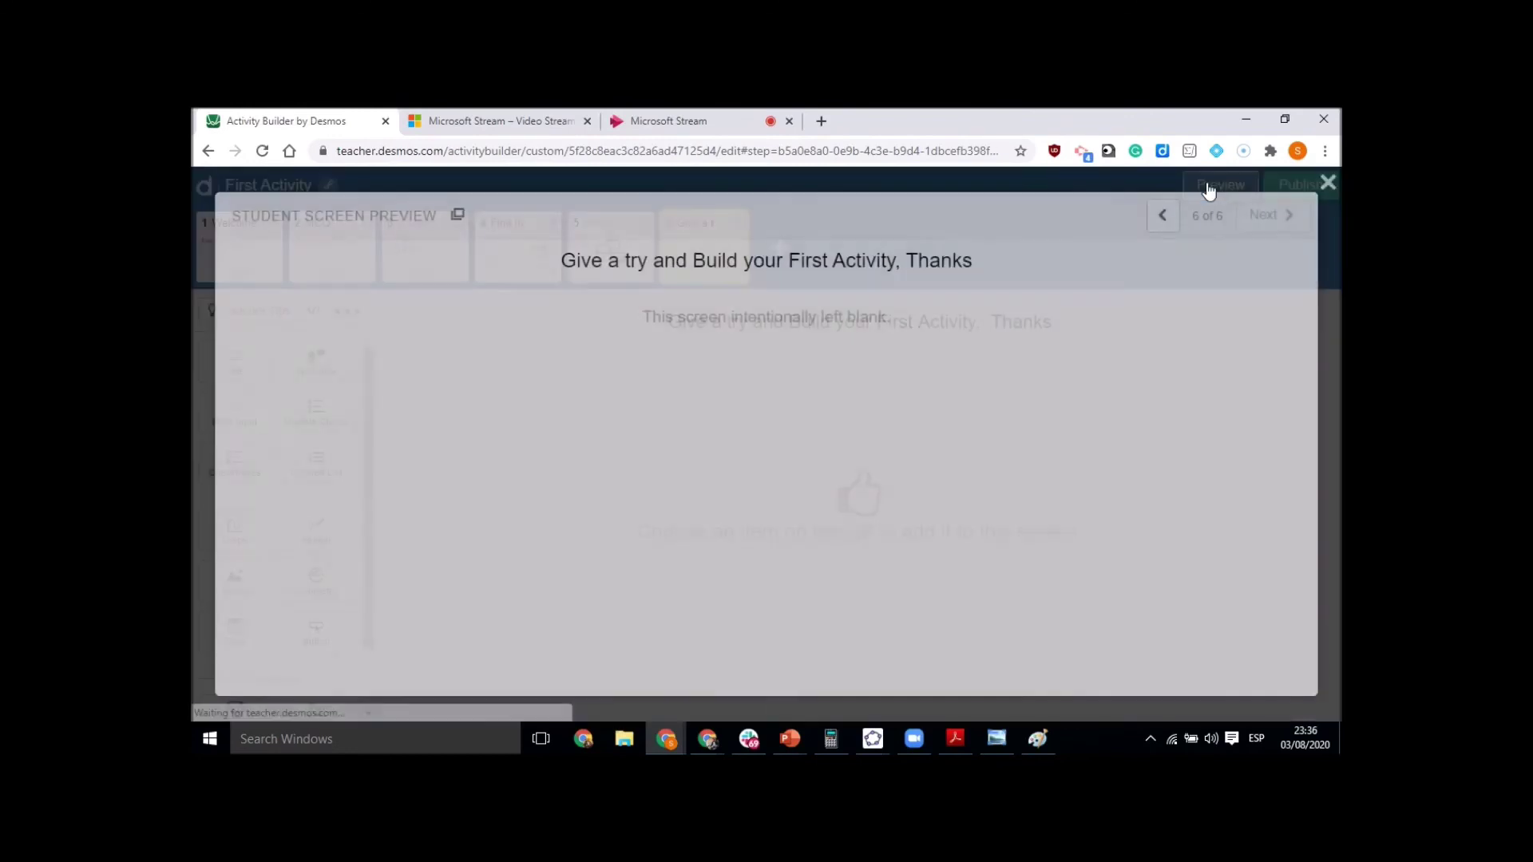